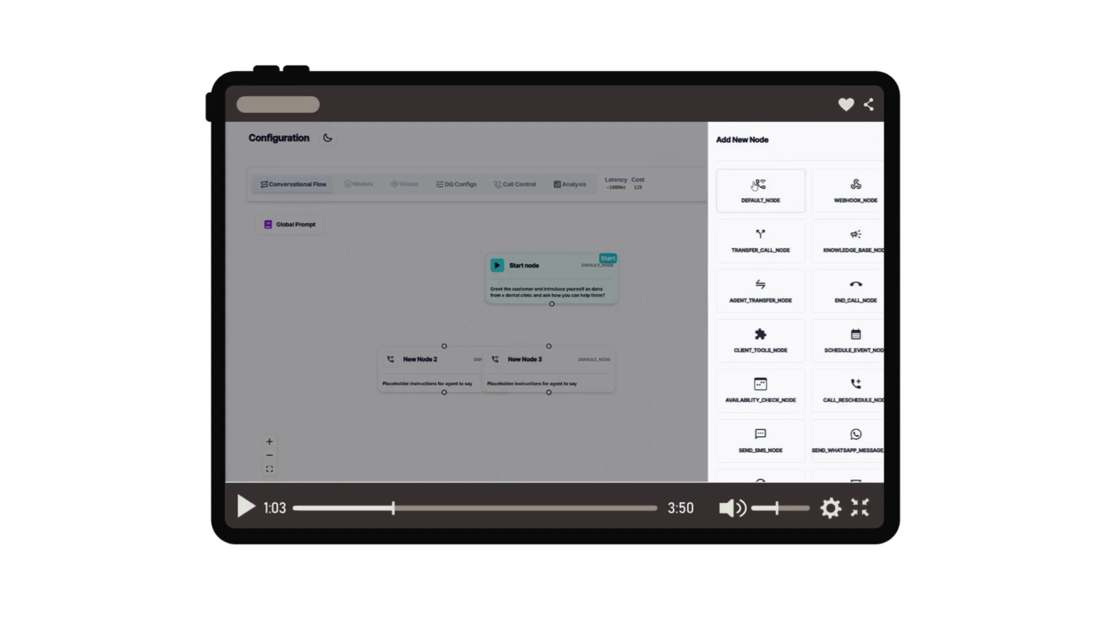
Step: Move New Node 3 clear of New Node 2 and connect the start node to New Node 2
drag(565, 369, 661, 370)
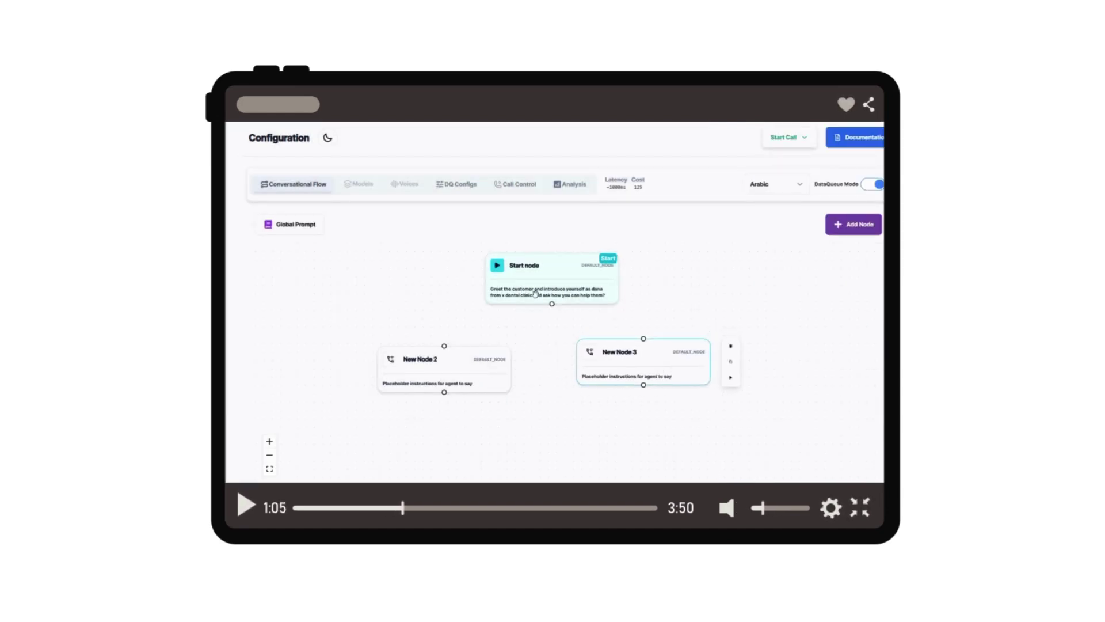
drag(552, 303, 433, 345)
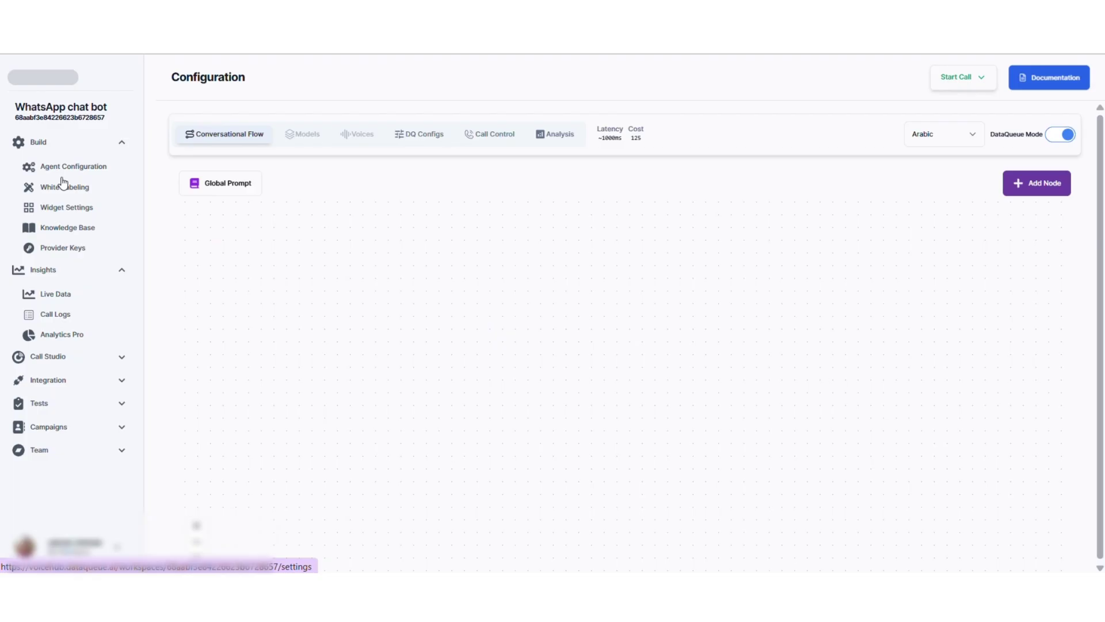
Step: Add an availability check node to the WhatsApp chat bot flow and place it below New Node 5
click(1037, 183)
click(881, 380)
drag(980, 317, 341, 432)
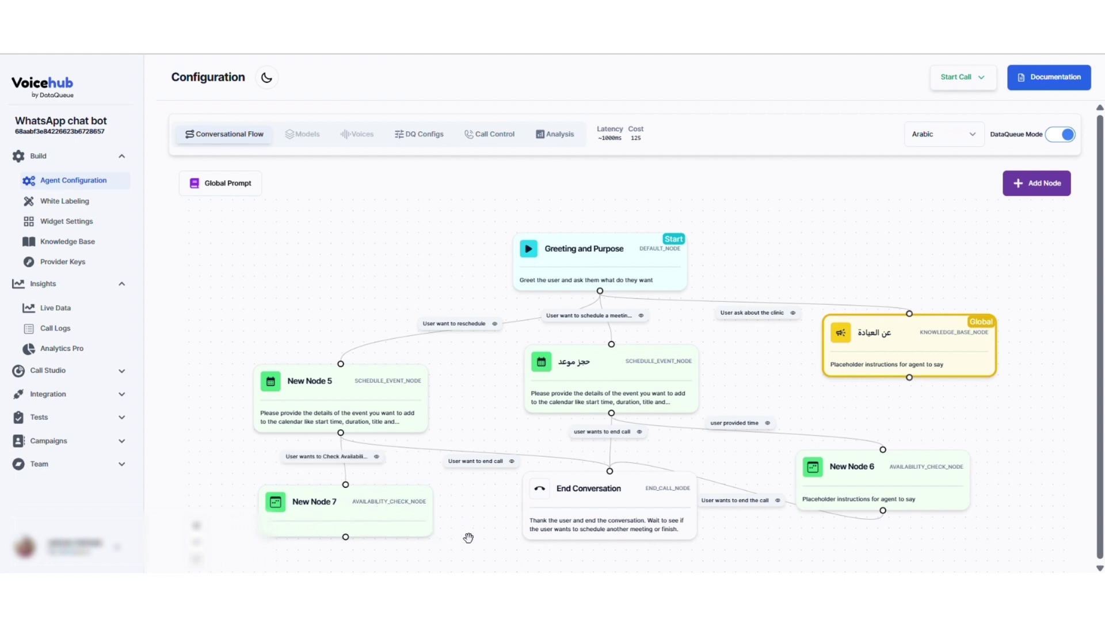
drag(469, 533, 462, 494)
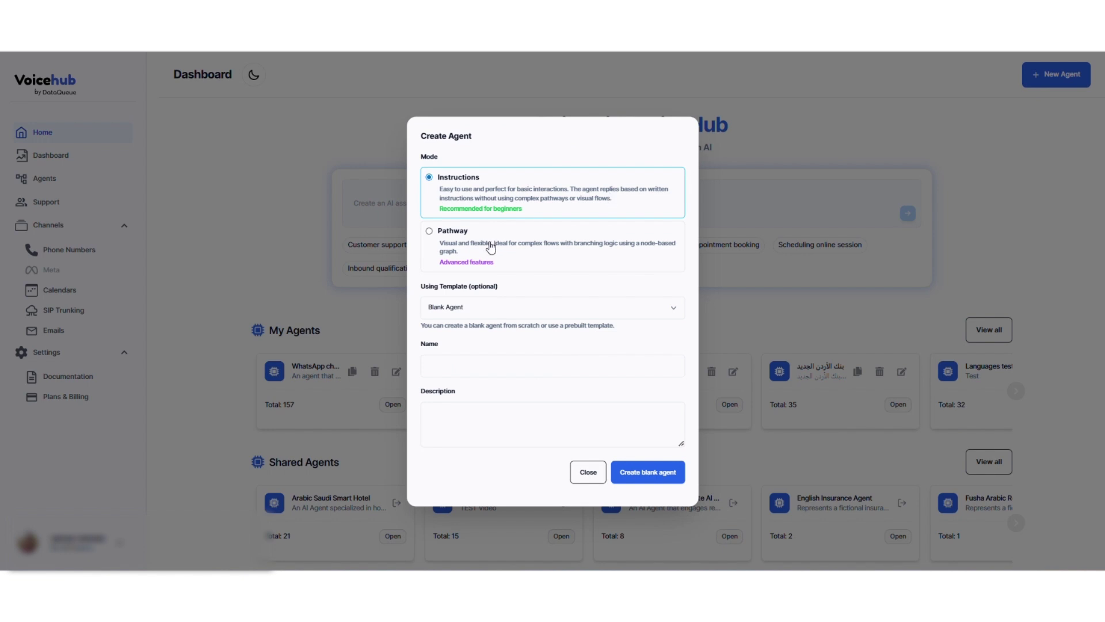
Step: Select Pathway mode for the new agent and look through the optional agent templates
click(491, 247)
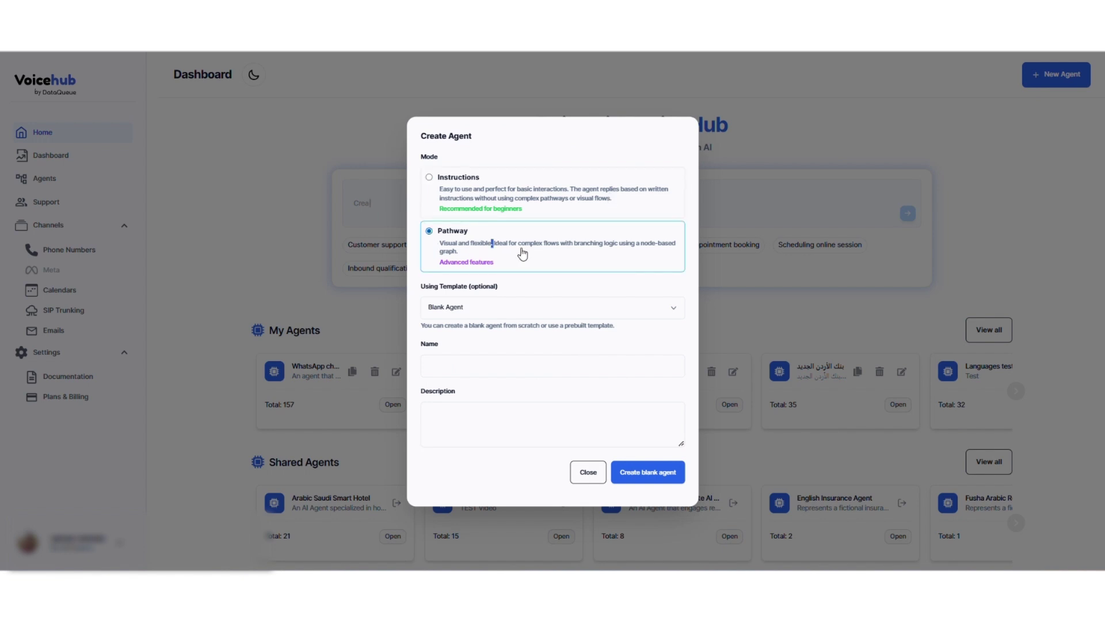
click(476, 311)
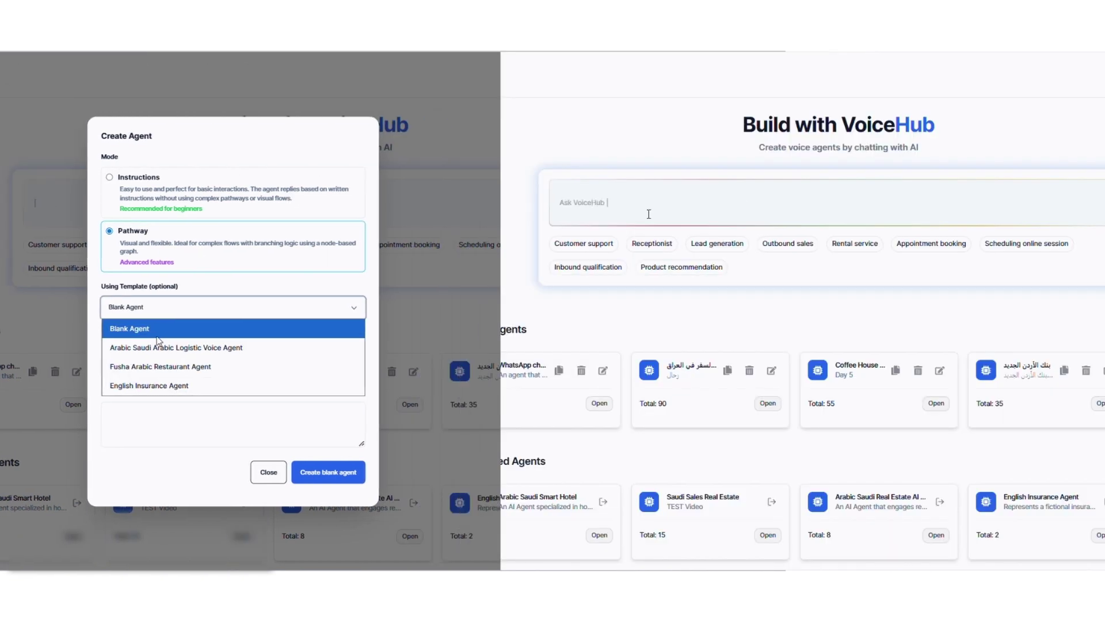
click(467, 345)
click(323, 481)
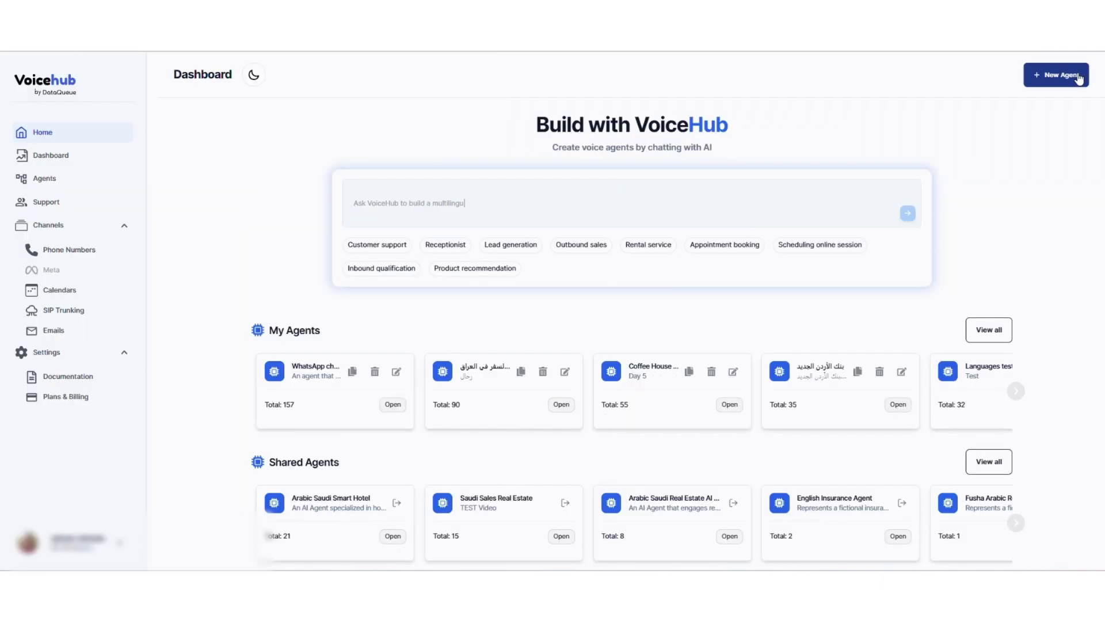
Step: Create a new Pathway agent named AI Agent
click(1061, 73)
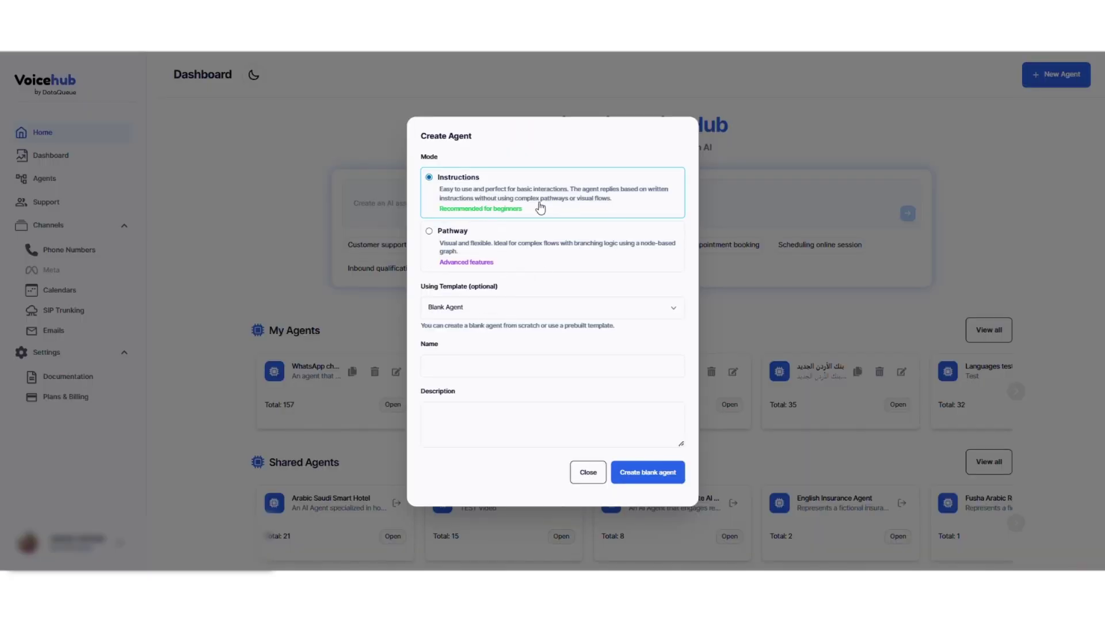
click(492, 311)
click(478, 345)
click(641, 472)
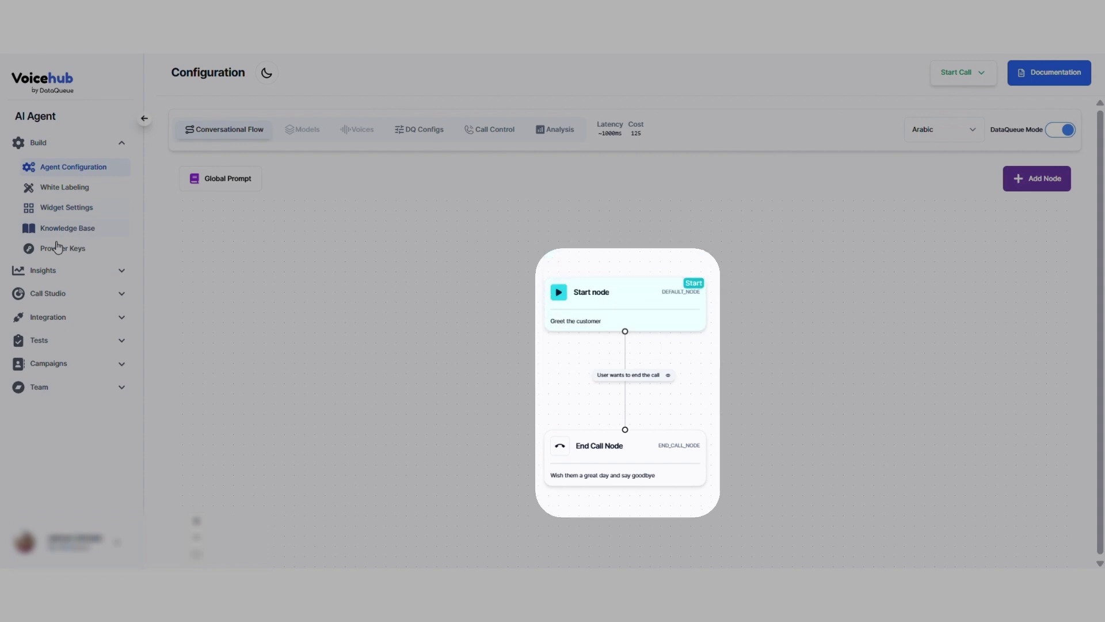
Step: Add a default node to the flow and place it beside the link between the start and end call nodes
click(691, 462)
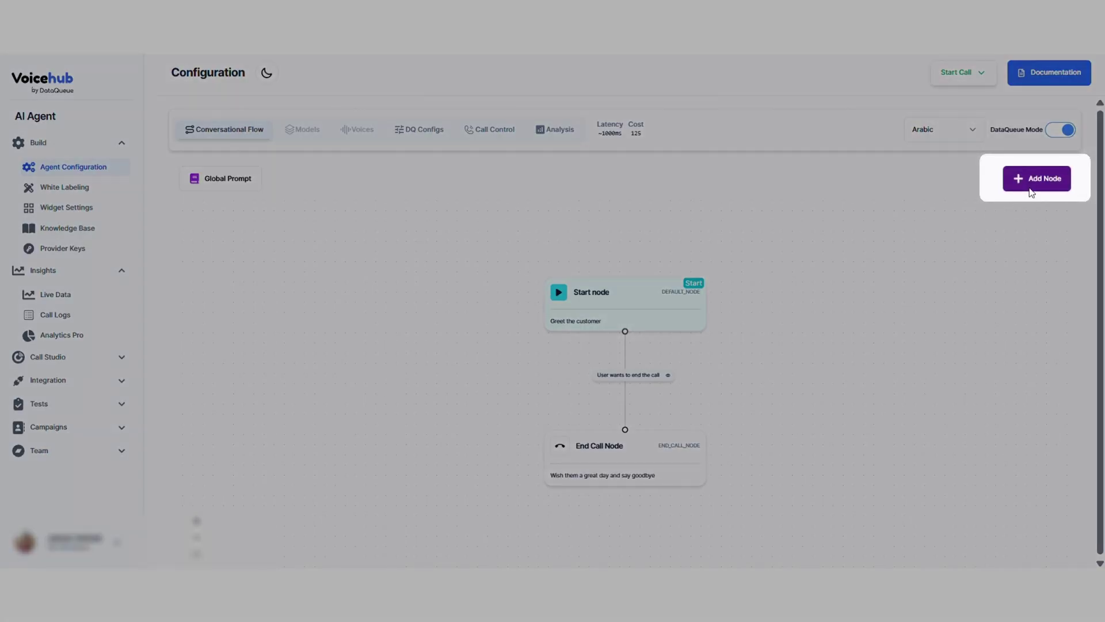
click(1031, 192)
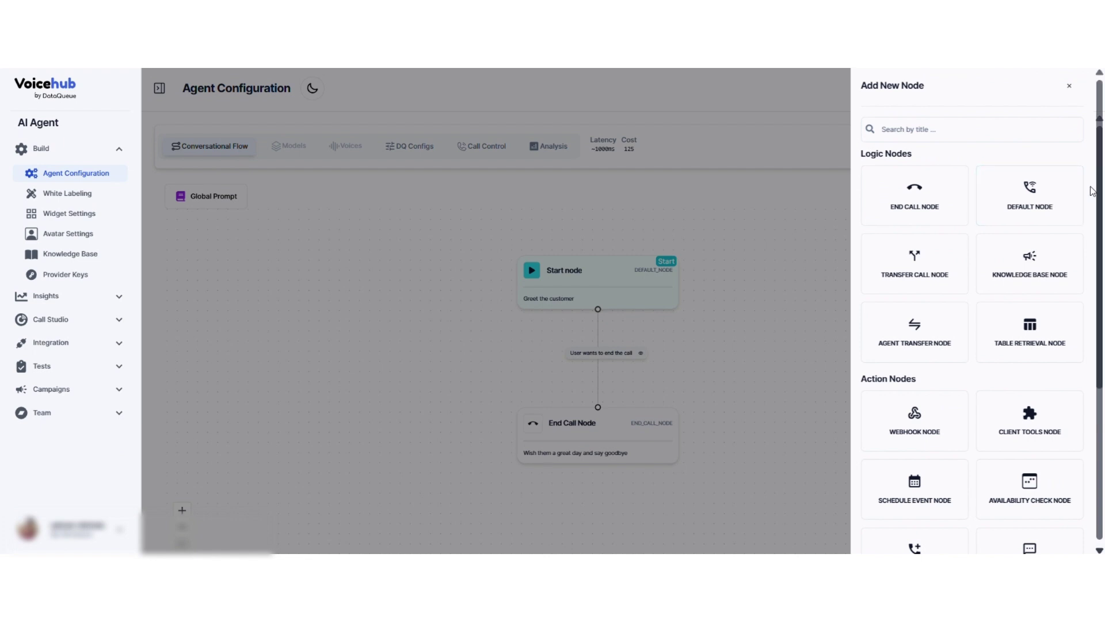
scroll(1092, 191, down, 3)
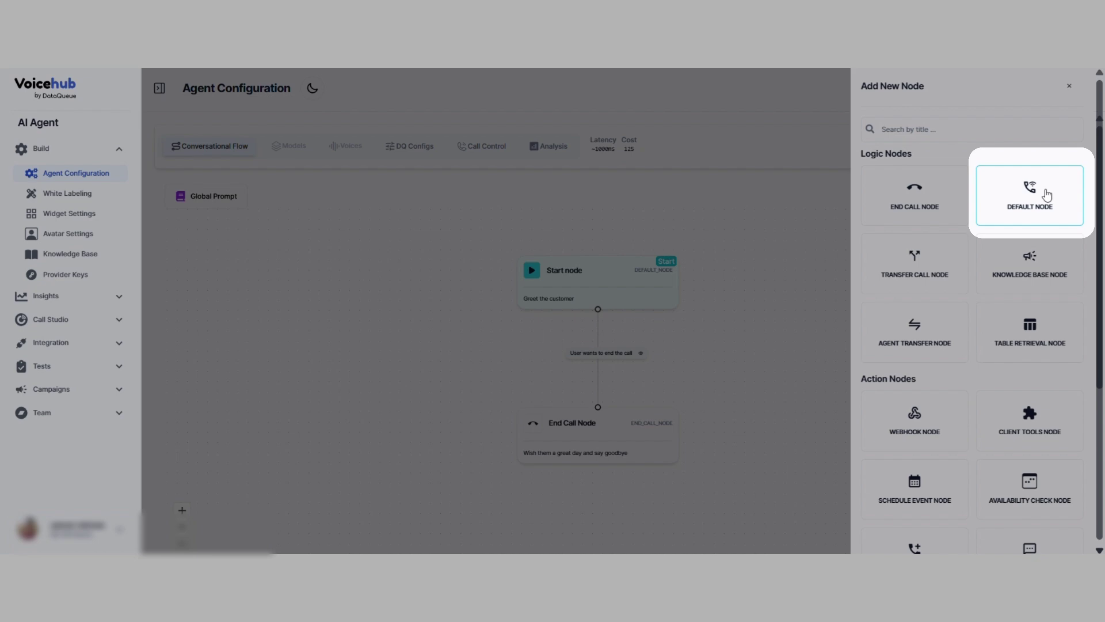
click(1047, 194)
drag(724, 444, 774, 328)
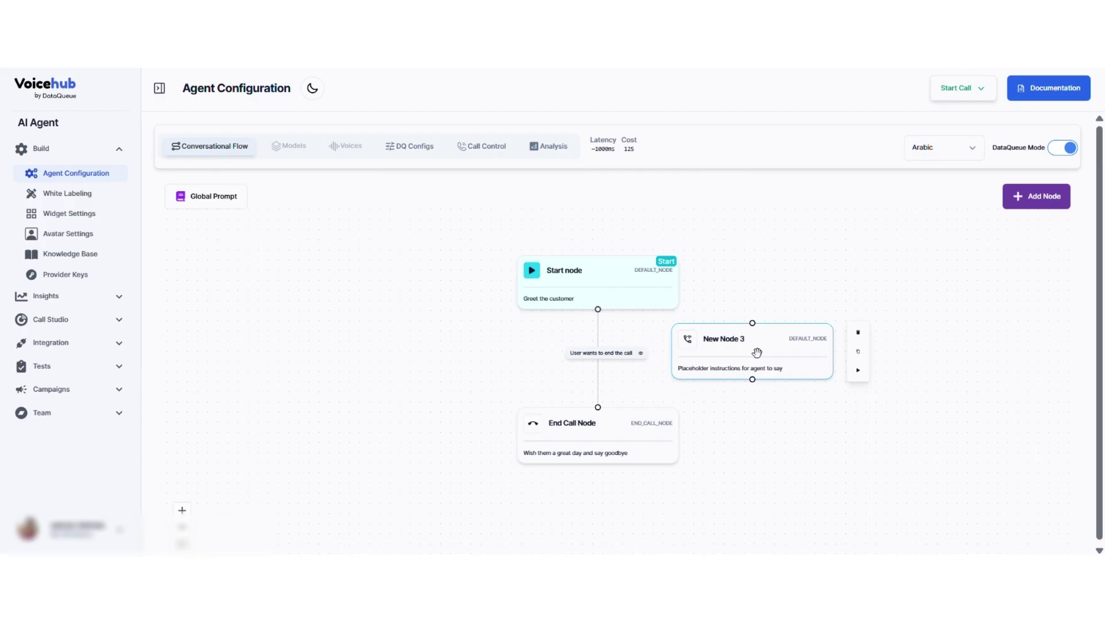
Step: Open the details of New Node 3 and examine the available node types and the node name field
click(789, 342)
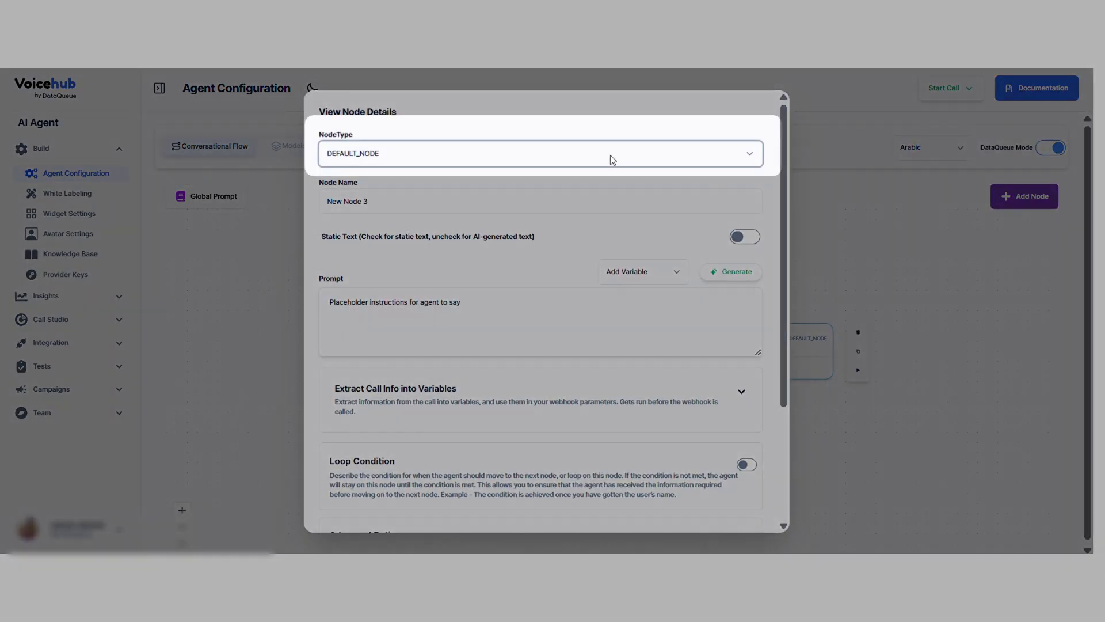
click(610, 154)
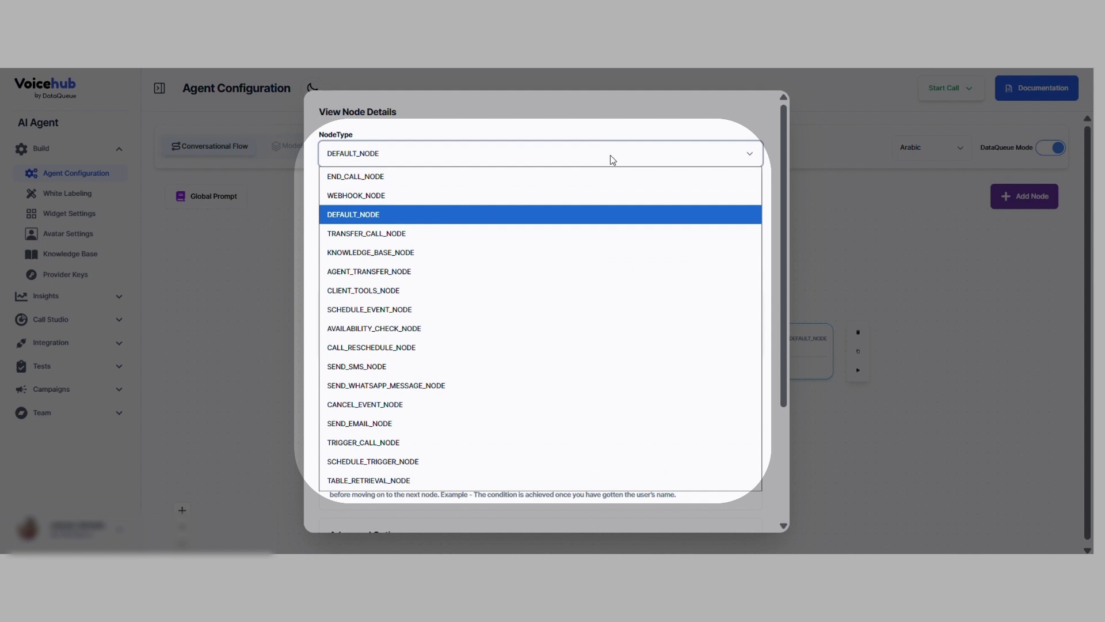
click(610, 155)
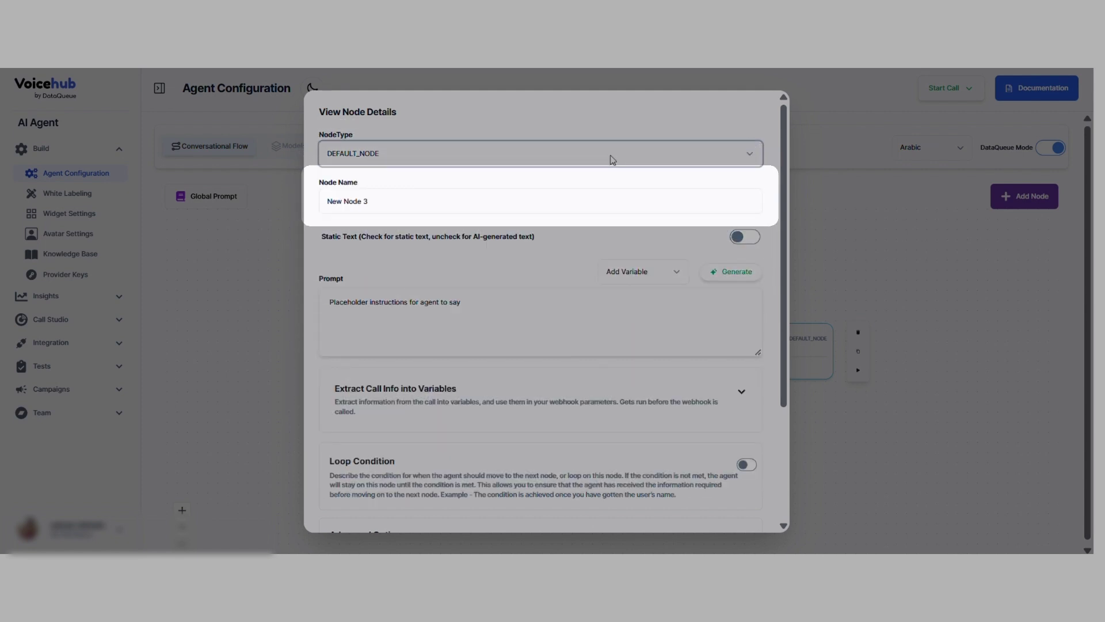
click(639, 204)
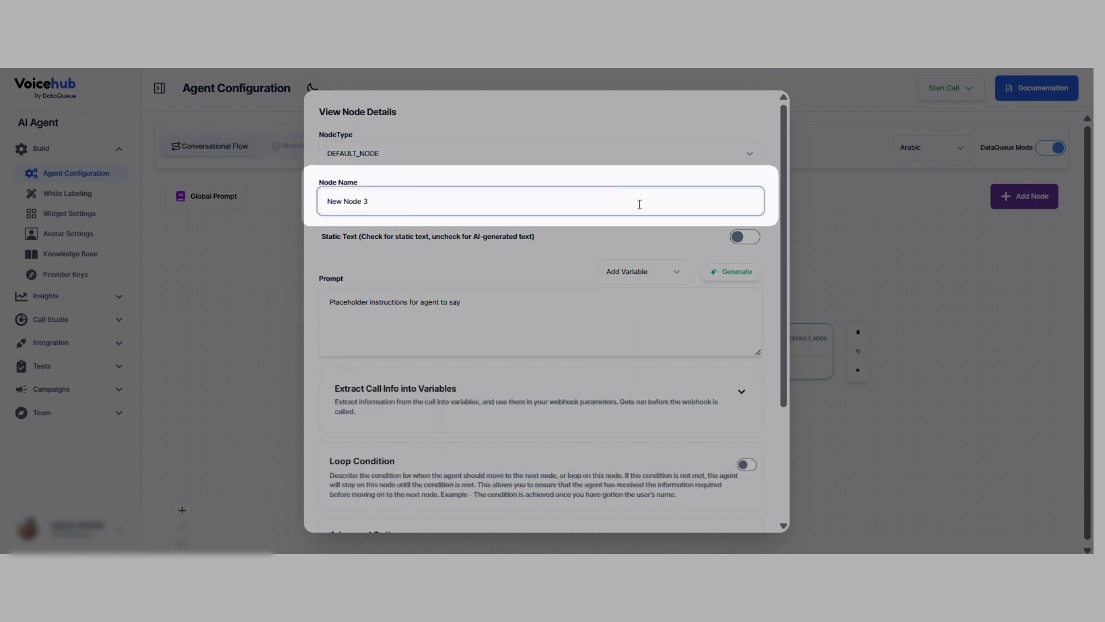
Step: Replace New Node 3's prompt with "Greet the user and introduce yourself"
click(565, 309)
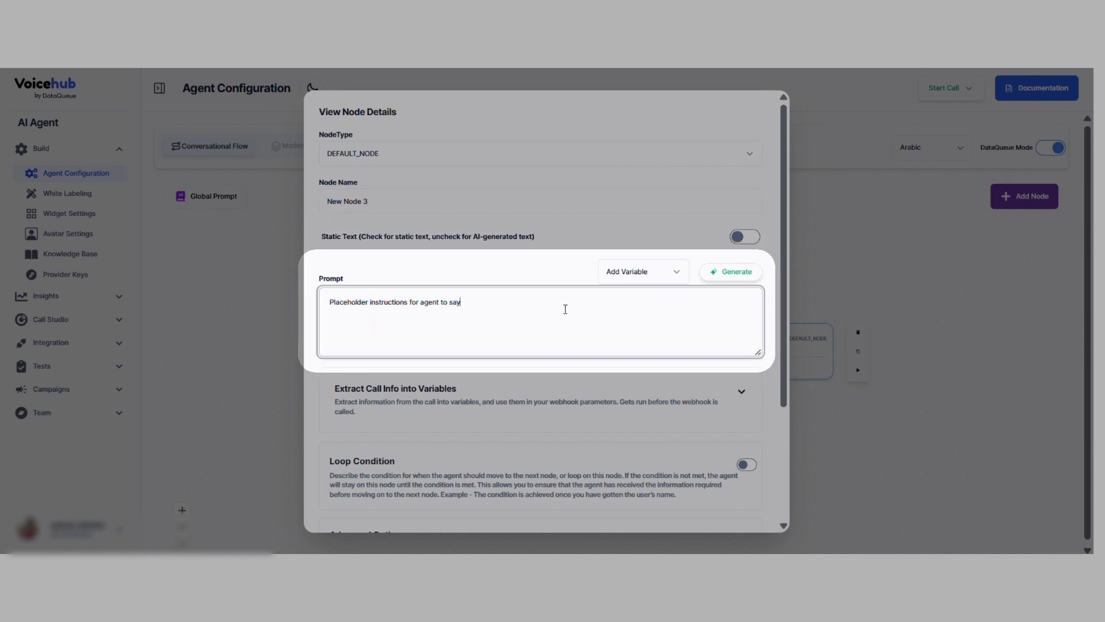
key(ctrl+a)
text(Greet the user and introduce yourself)
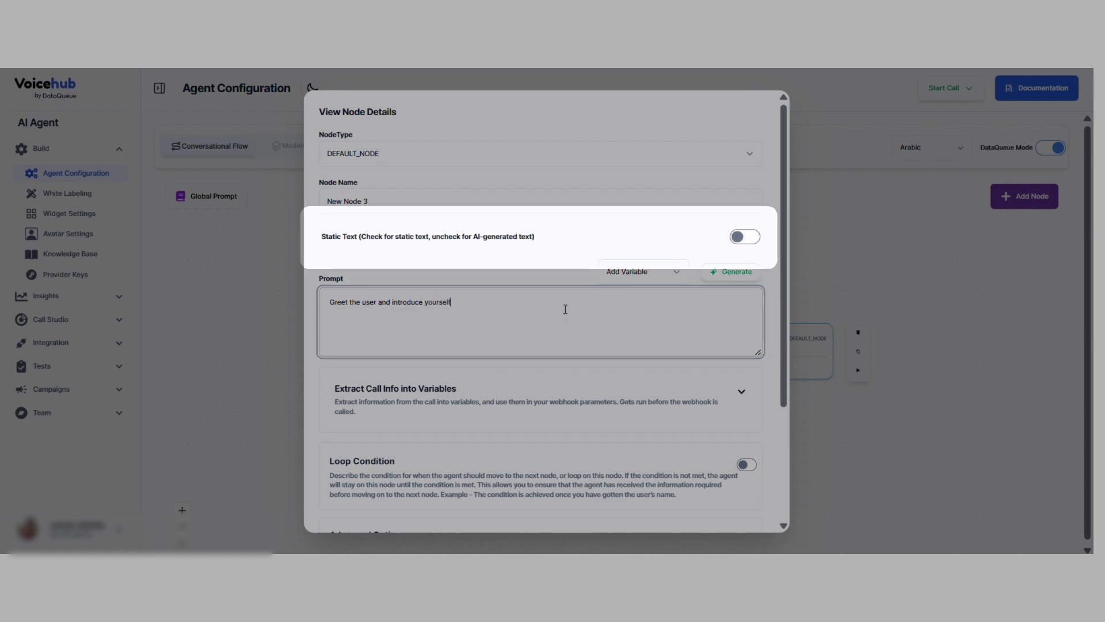
Step: Try the static text option on New Node 3 and look at the prompt generation and variable insertion options
click(742, 237)
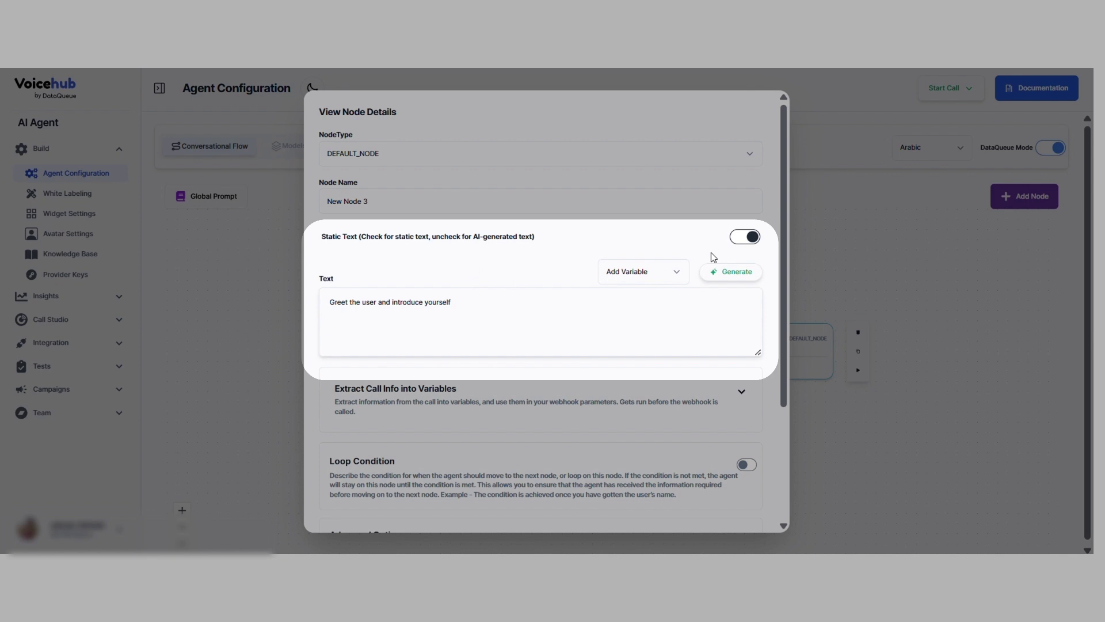
click(732, 274)
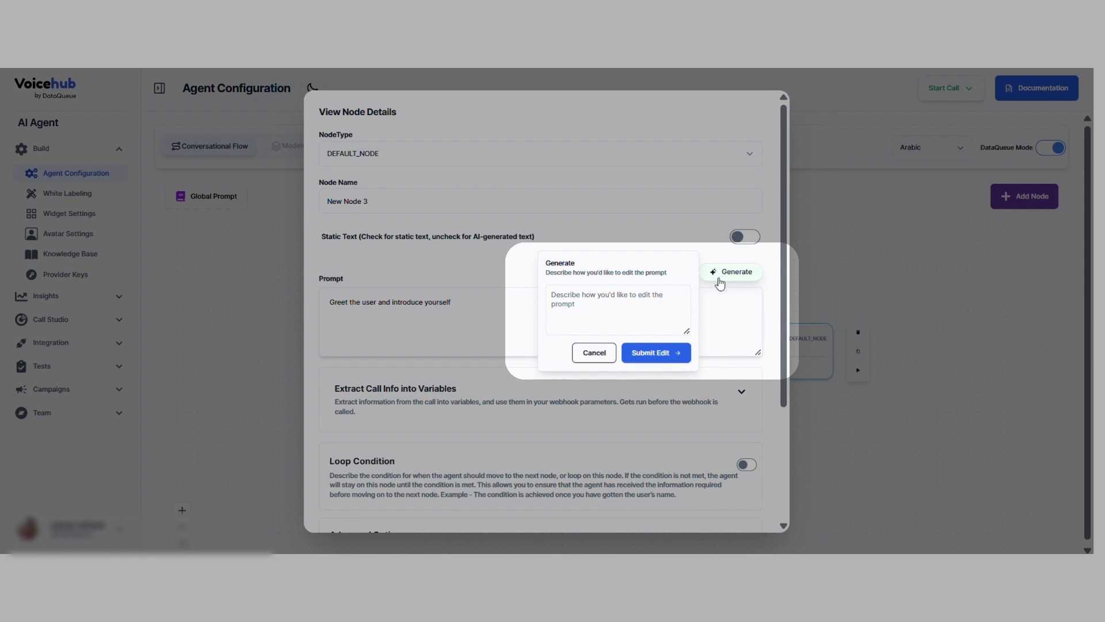
click(593, 351)
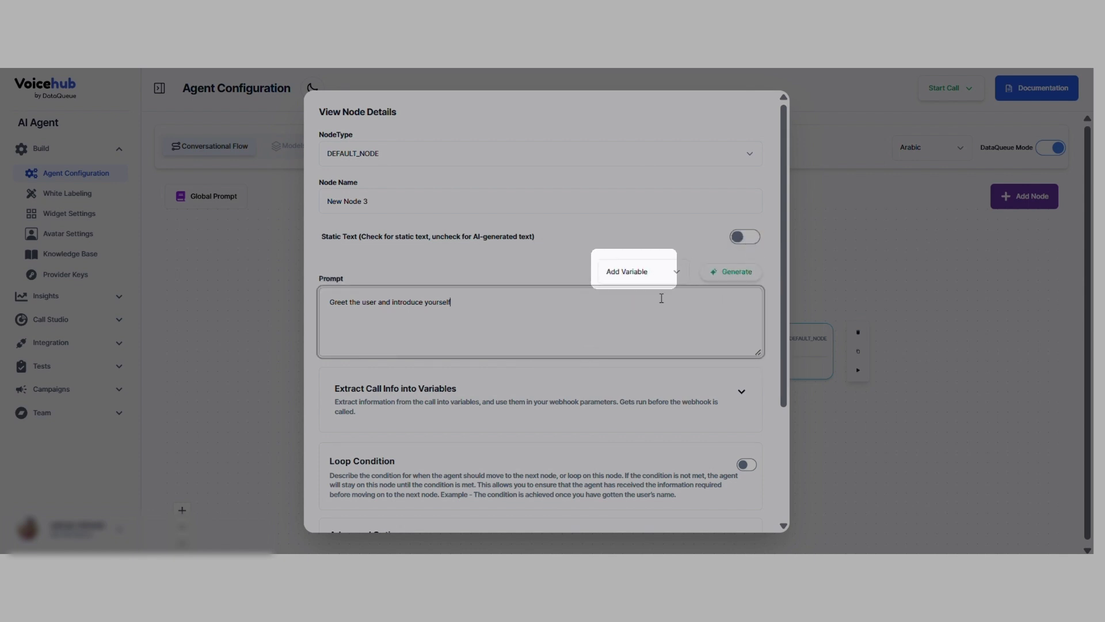
click(656, 274)
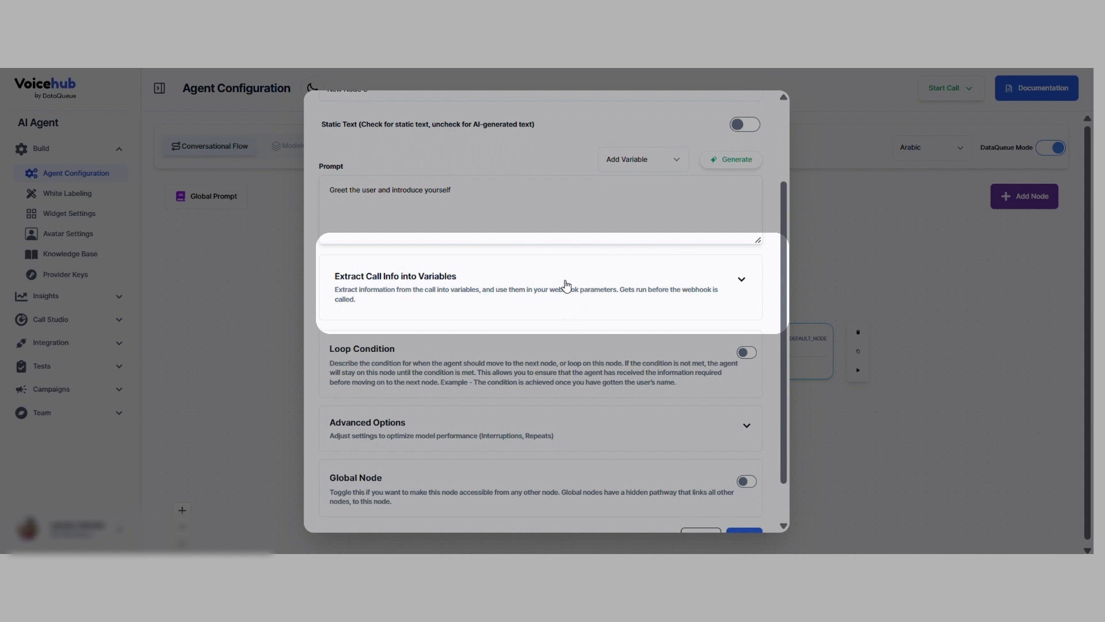
Step: Add a blank call-info extraction variable to New Node 3 and review its data type options
click(566, 285)
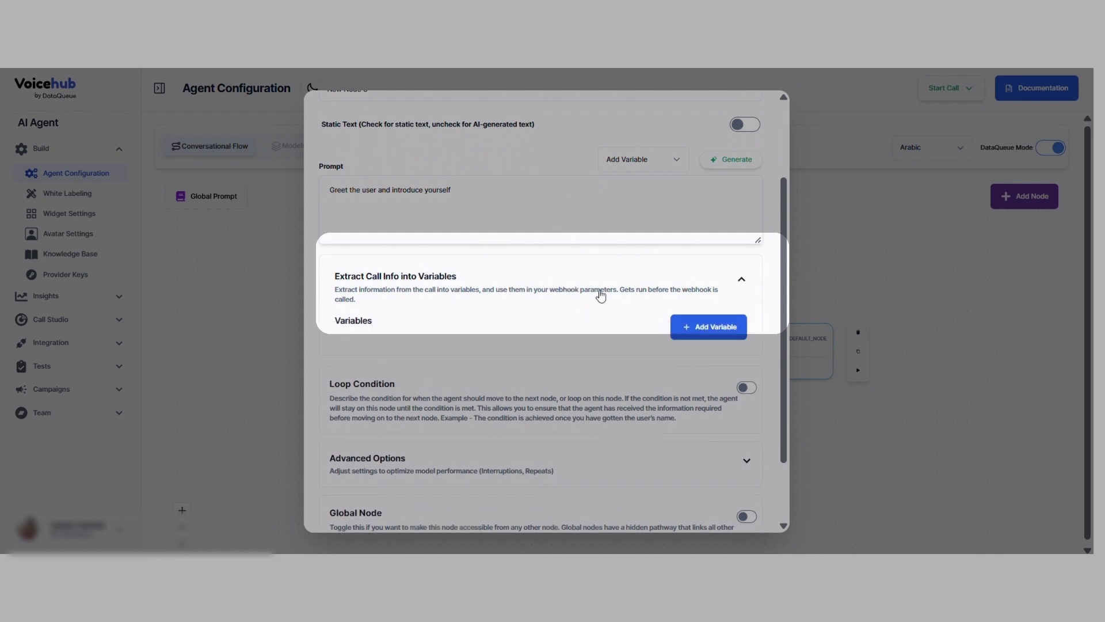
click(712, 302)
click(602, 338)
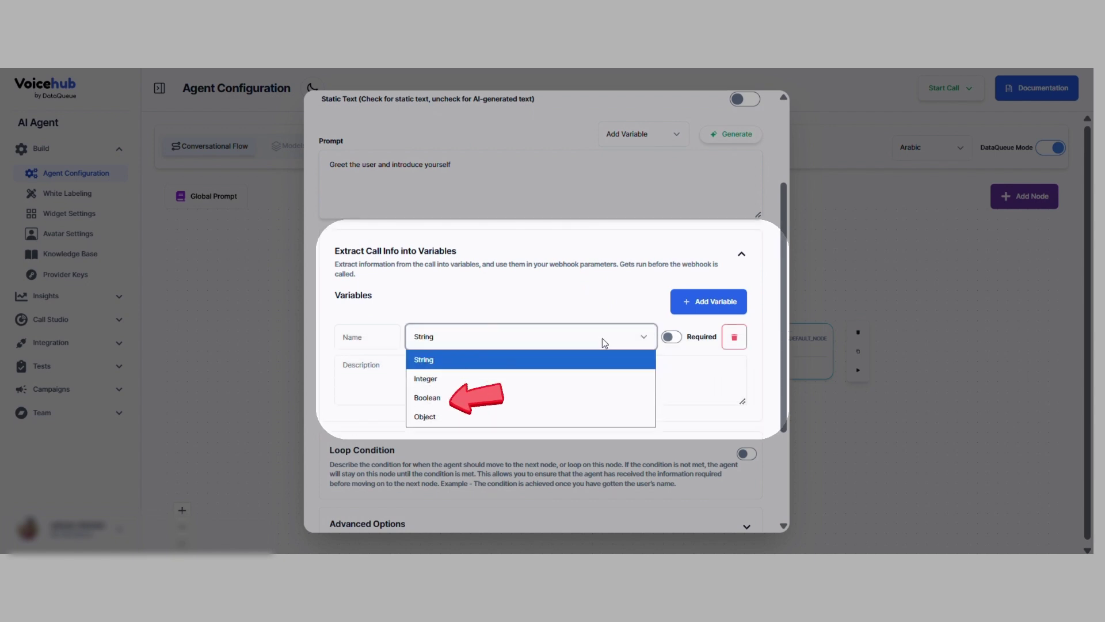
click(592, 304)
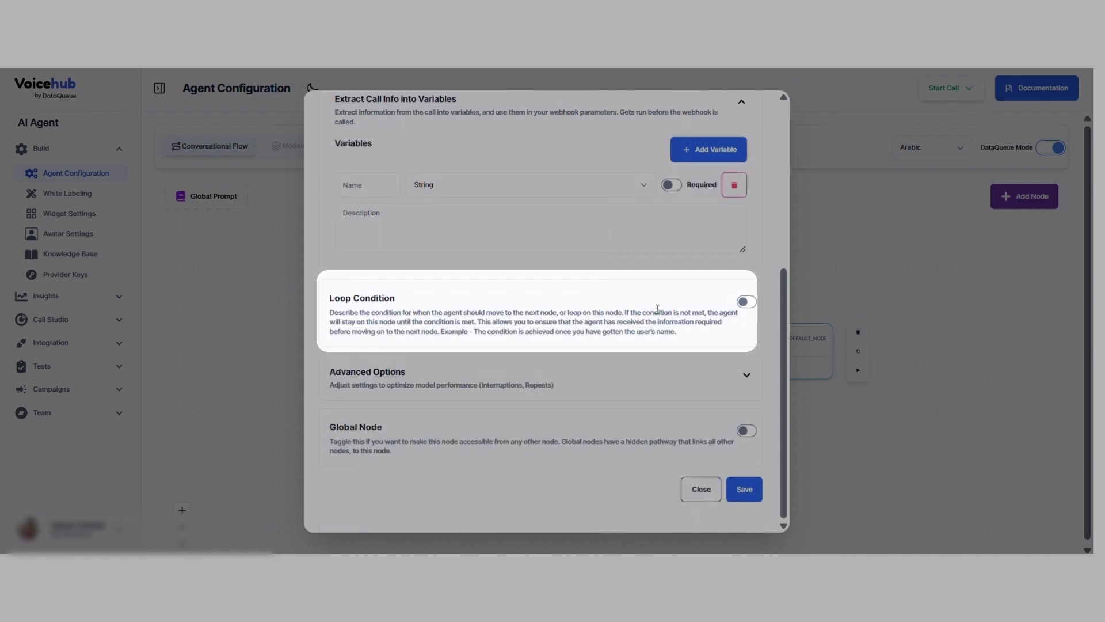
Step: Enable New Node 3's loop condition and the advanced option that disables repeating the node on silence
click(730, 304)
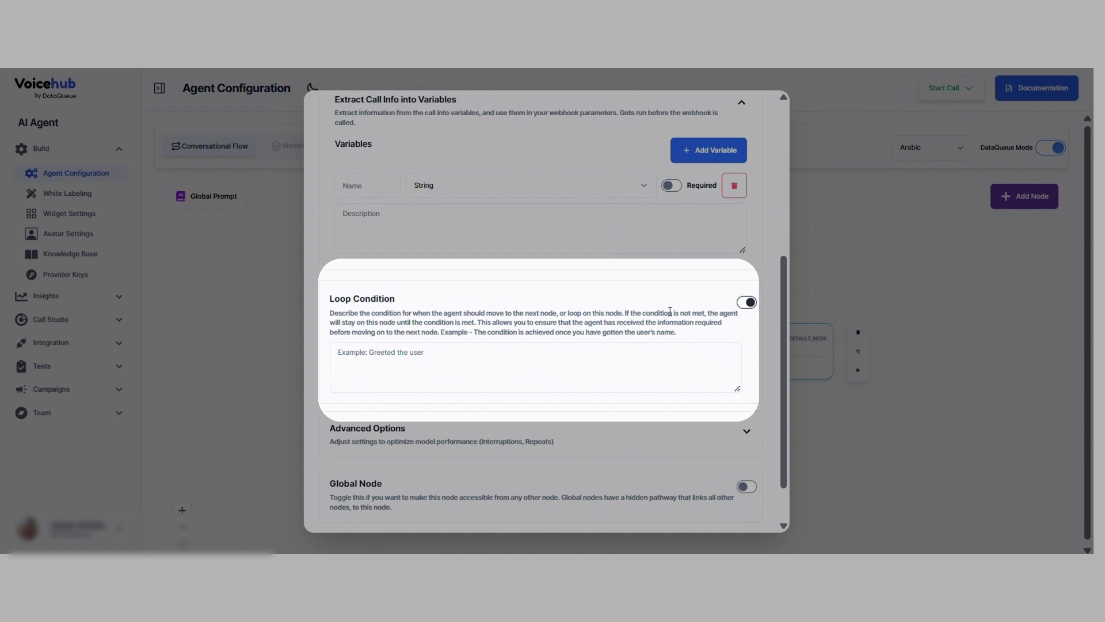
scroll(663, 312, down, 1)
click(606, 298)
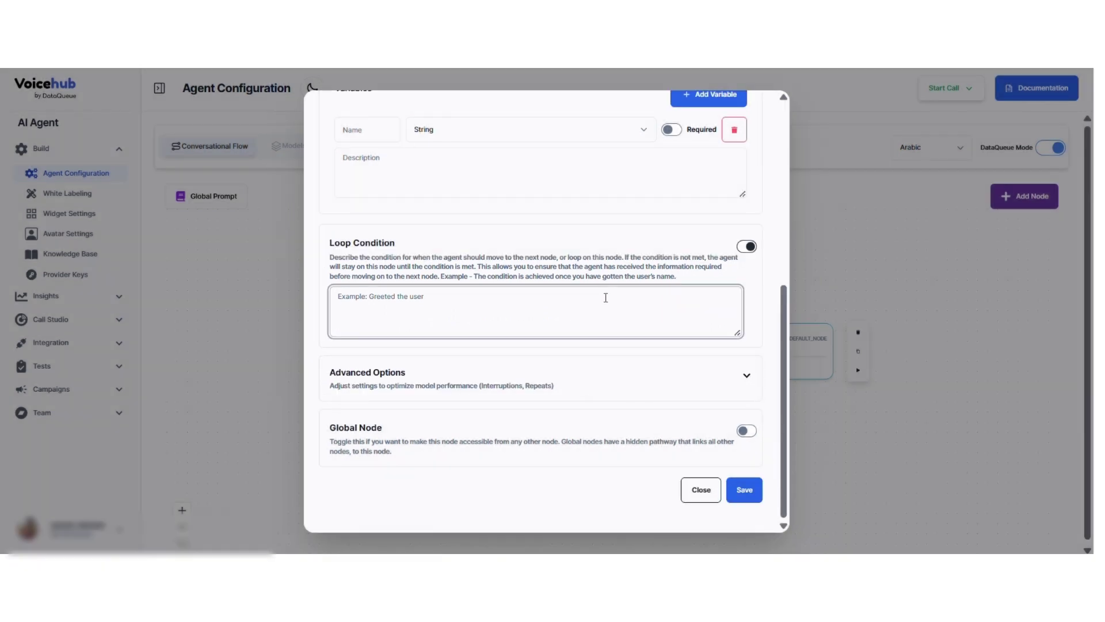
click(668, 383)
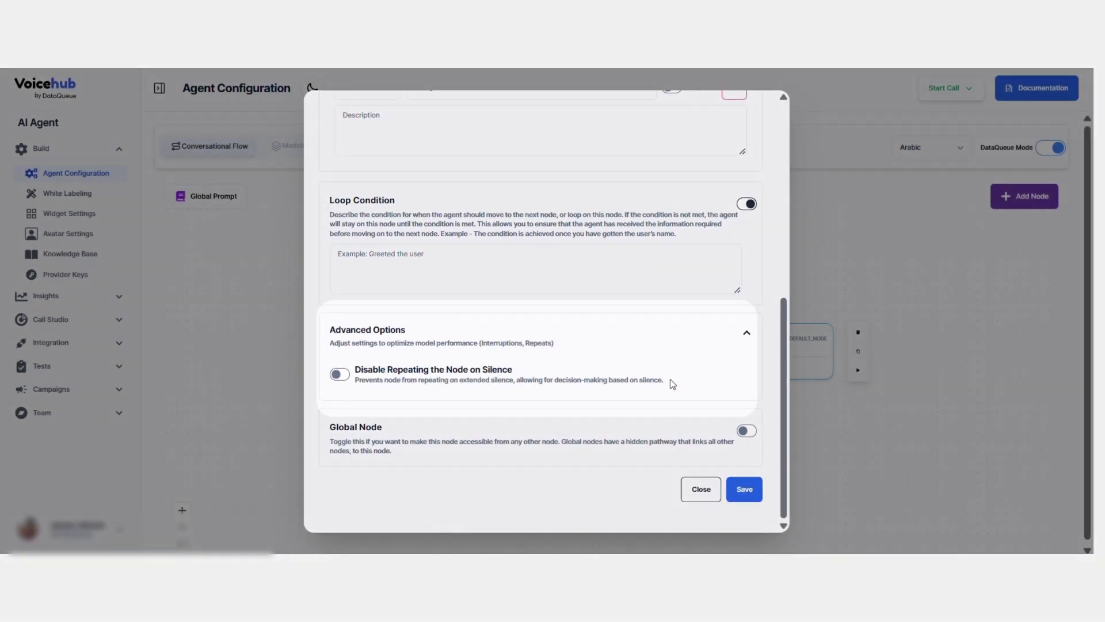
click(340, 375)
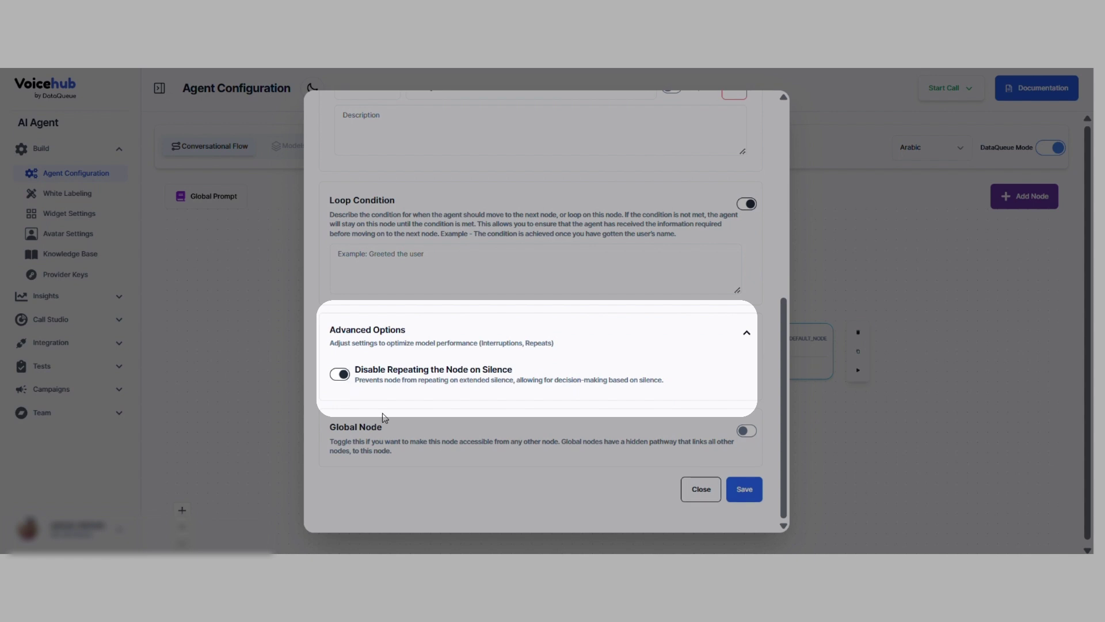
Step: Enable the Global Node option to review its pathway settings, and close New Node 3's details without saving
click(746, 430)
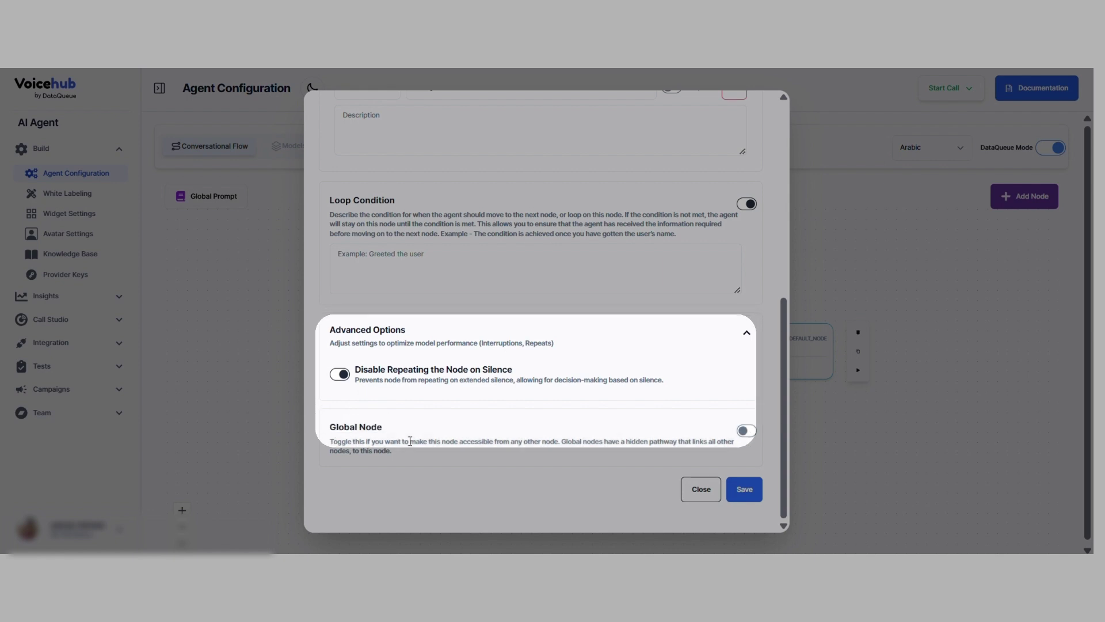
scroll(742, 433, down, 3)
scroll(746, 435, down, 1)
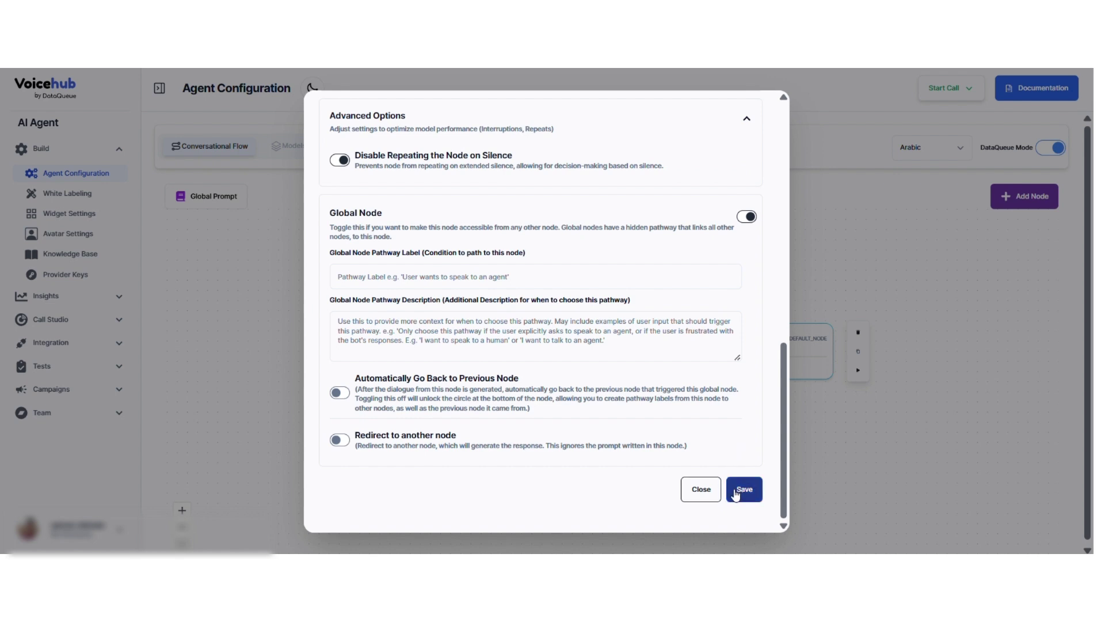
click(703, 490)
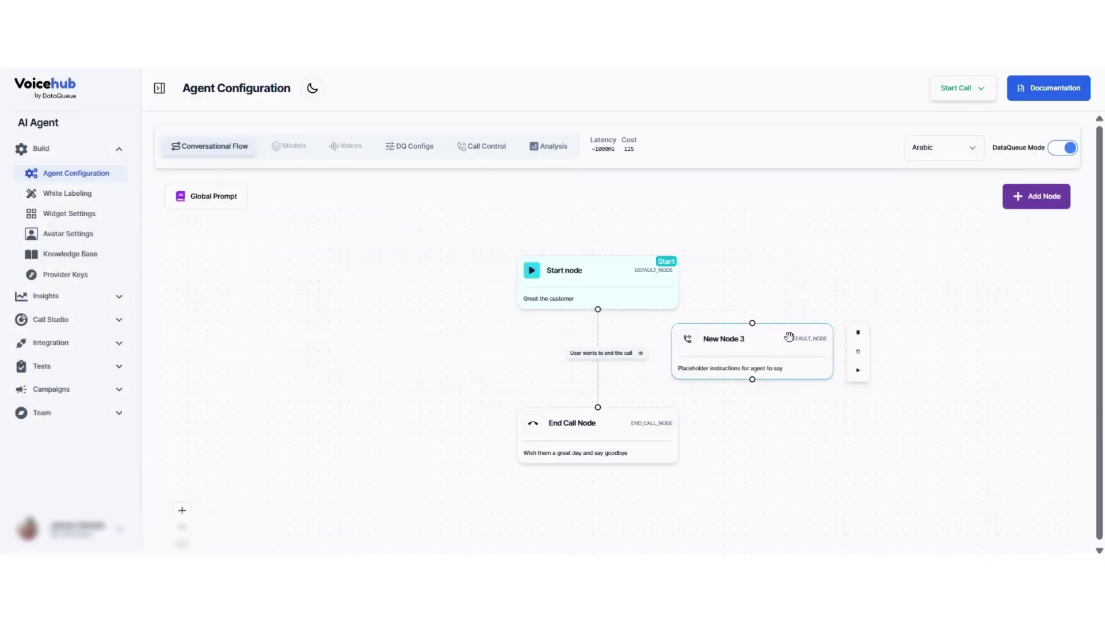
Step: Add an end call node to the flow and place it above New Node 3, beside the start node
click(1033, 202)
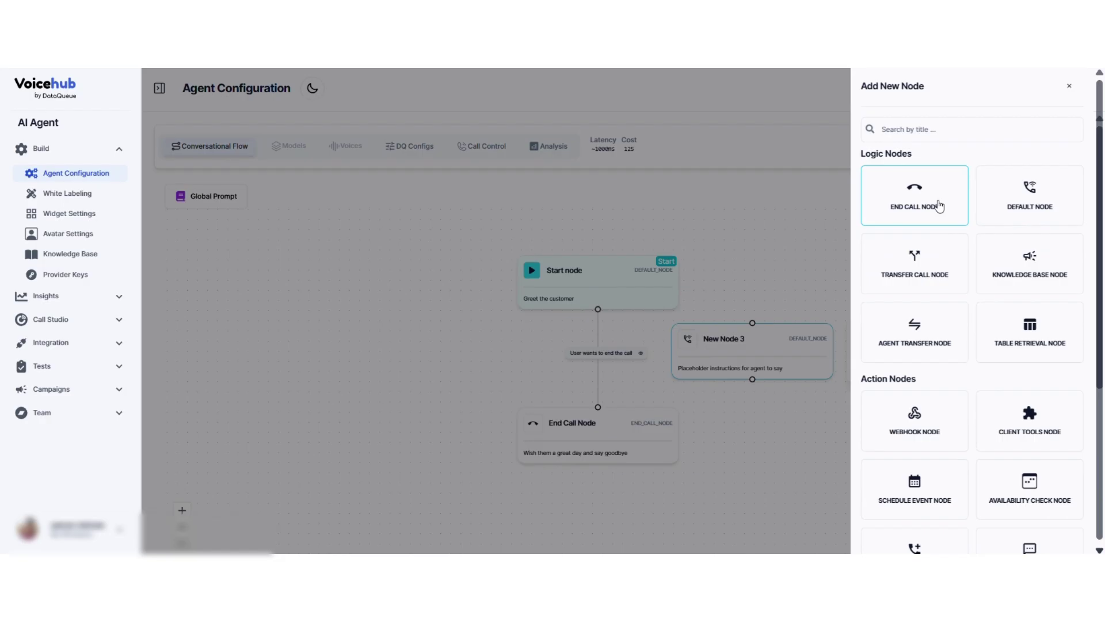
click(940, 206)
drag(813, 347, 800, 295)
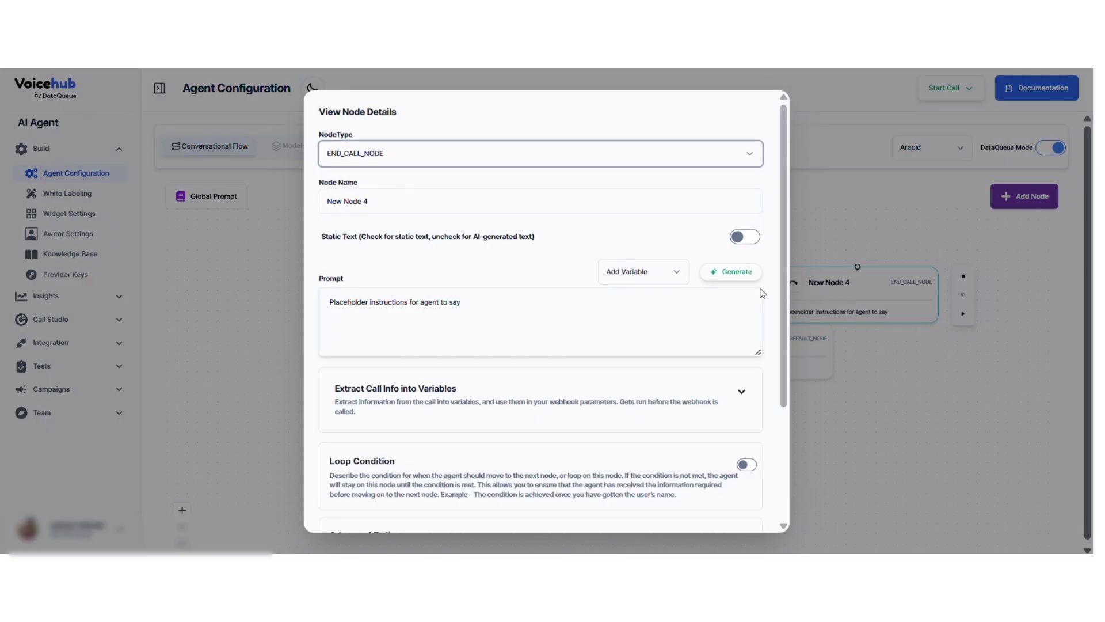
Step: Review the end call node's remaining settings, and add a knowledge base node to the flow with its details open
scroll(588, 278, down, 3)
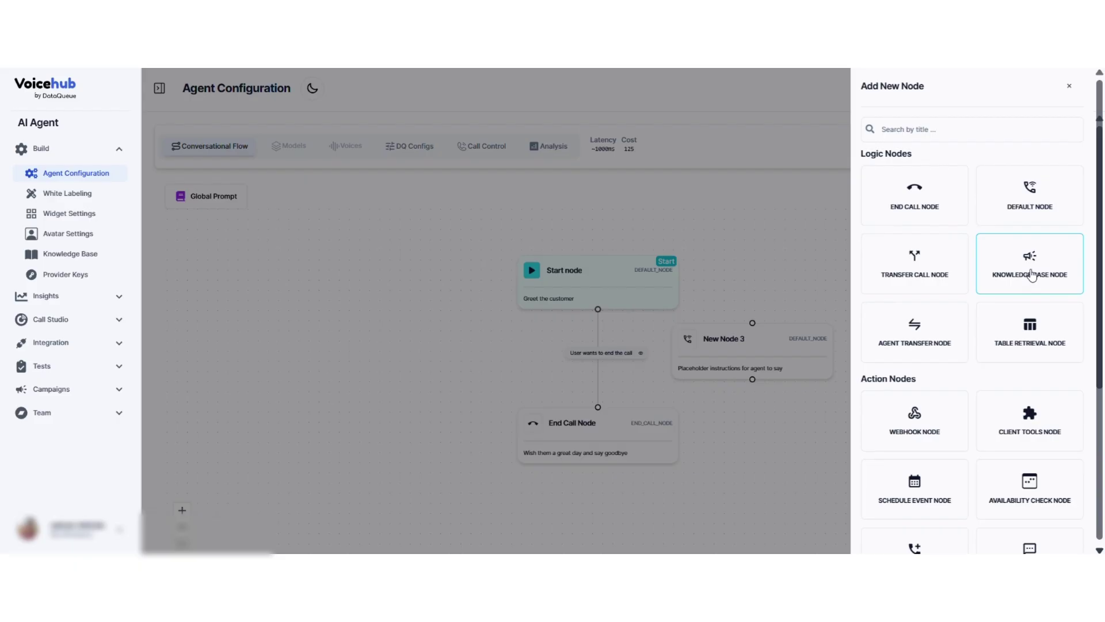
click(1030, 270)
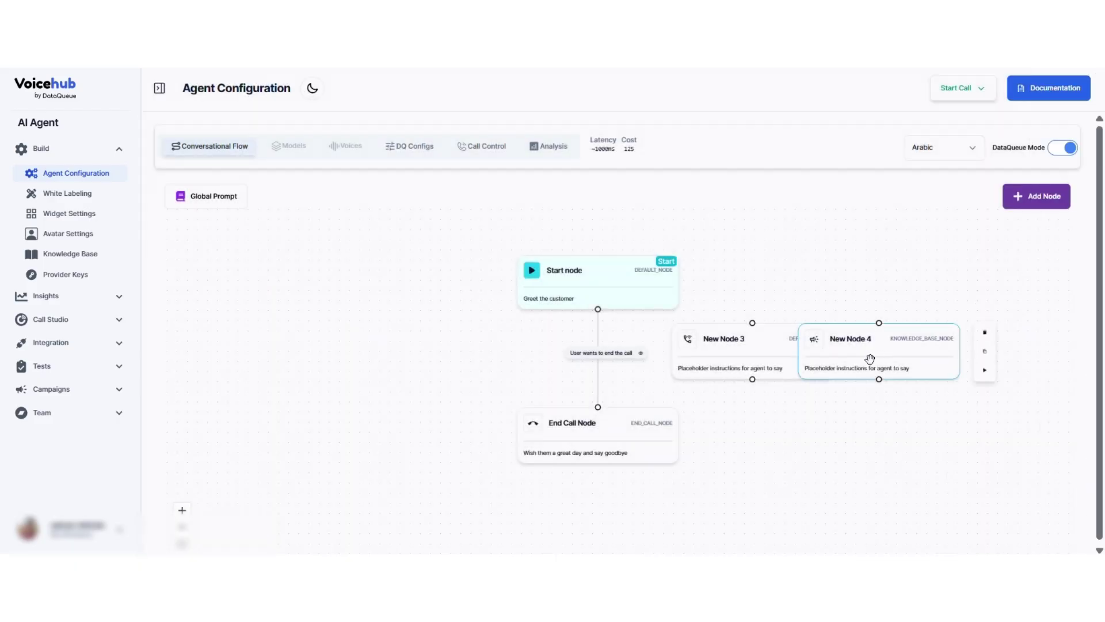
click(869, 357)
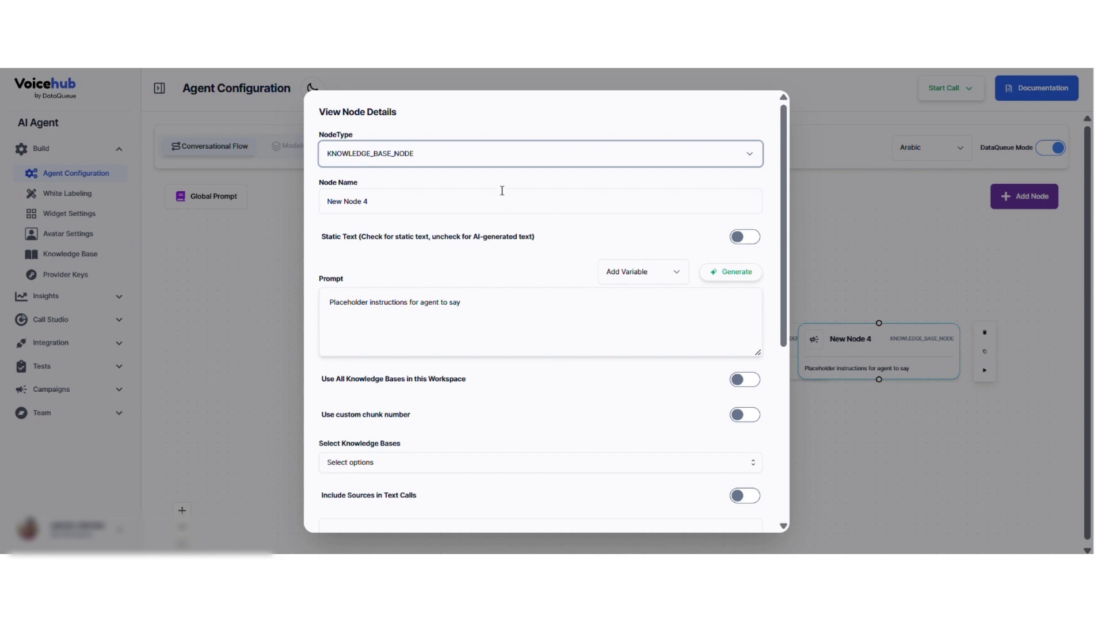
Step: Visit the agent's Knowledge Base page and return to the knowledge base node's details to review its knowledge options
click(230, 207)
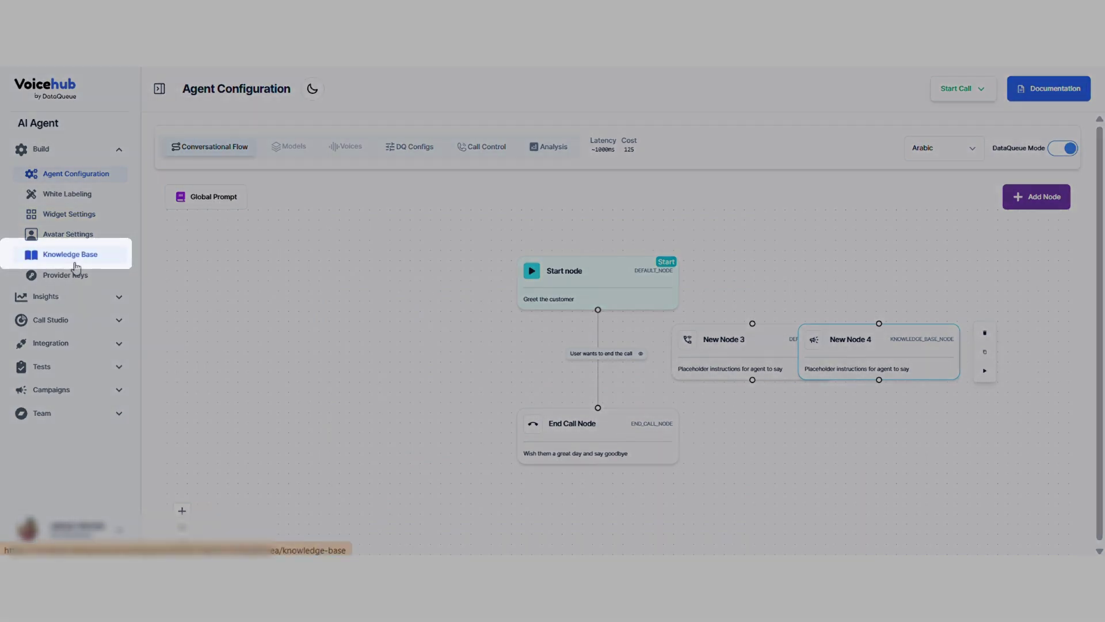
click(75, 266)
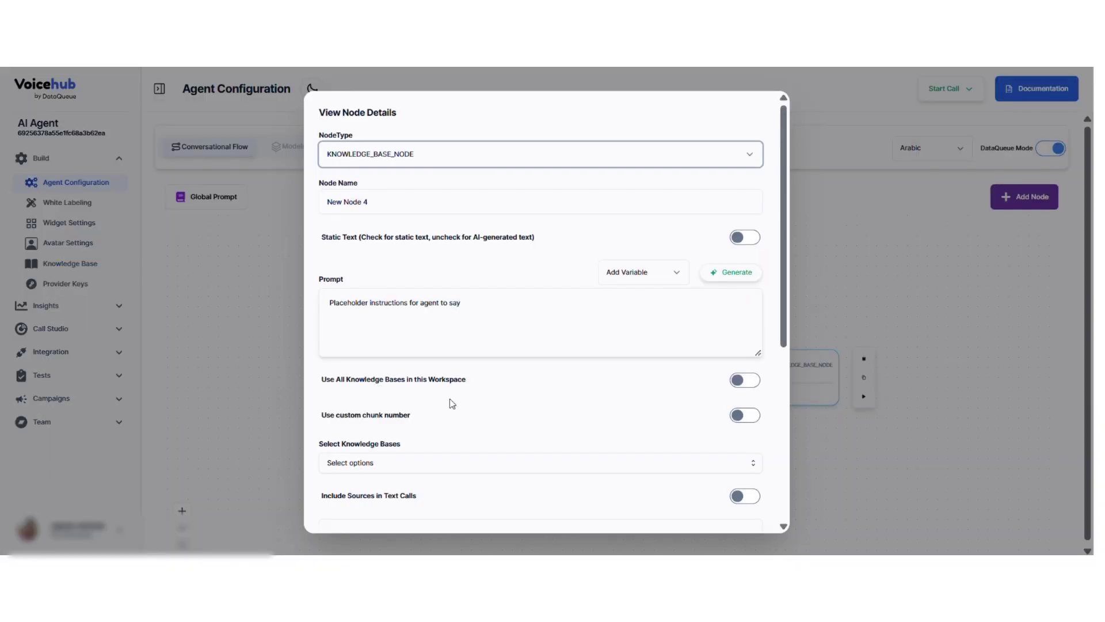
scroll(451, 401, down, 5)
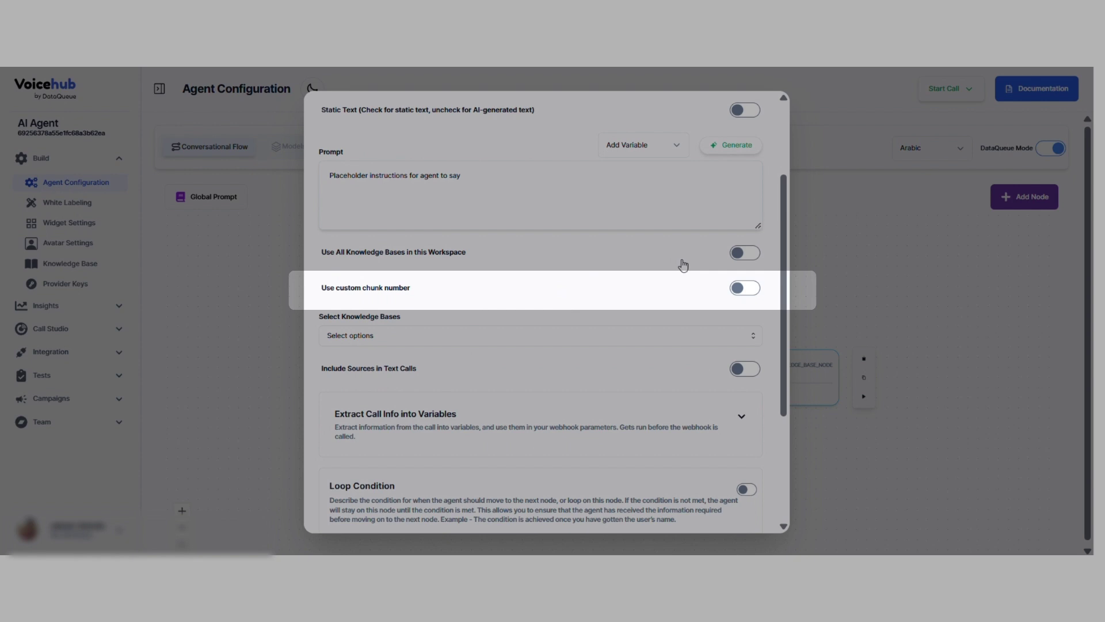
Step: Try a custom chunk number on the knowledge base node by raising the chunk count, and disable the option again
click(749, 288)
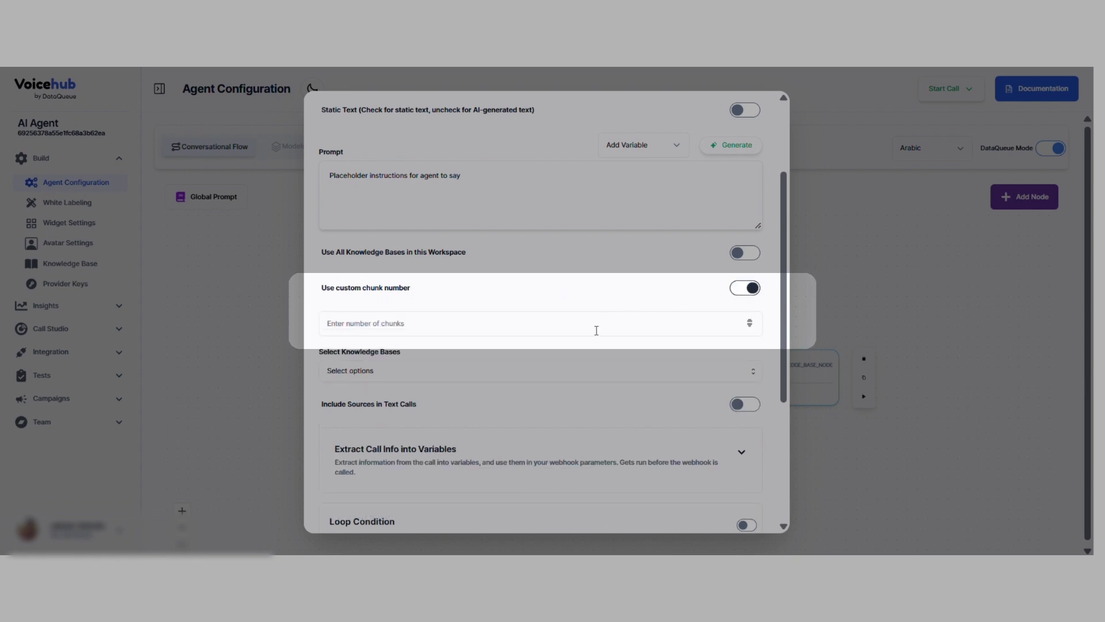
click(596, 331)
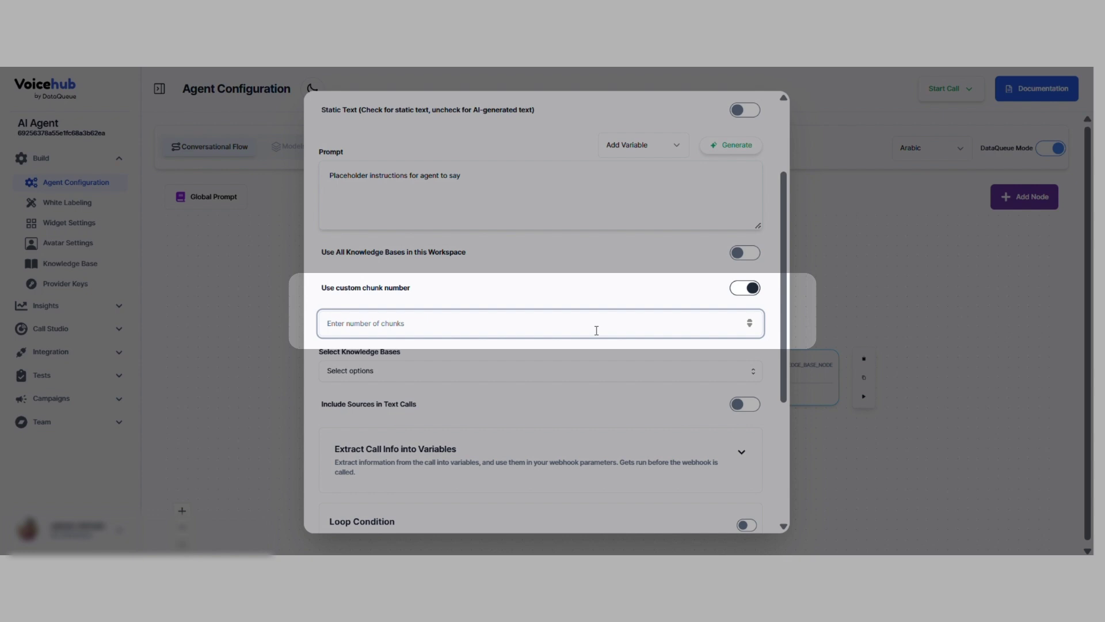
click(750, 321)
click(750, 320)
click(751, 321)
click(750, 321)
click(750, 321)
click(752, 288)
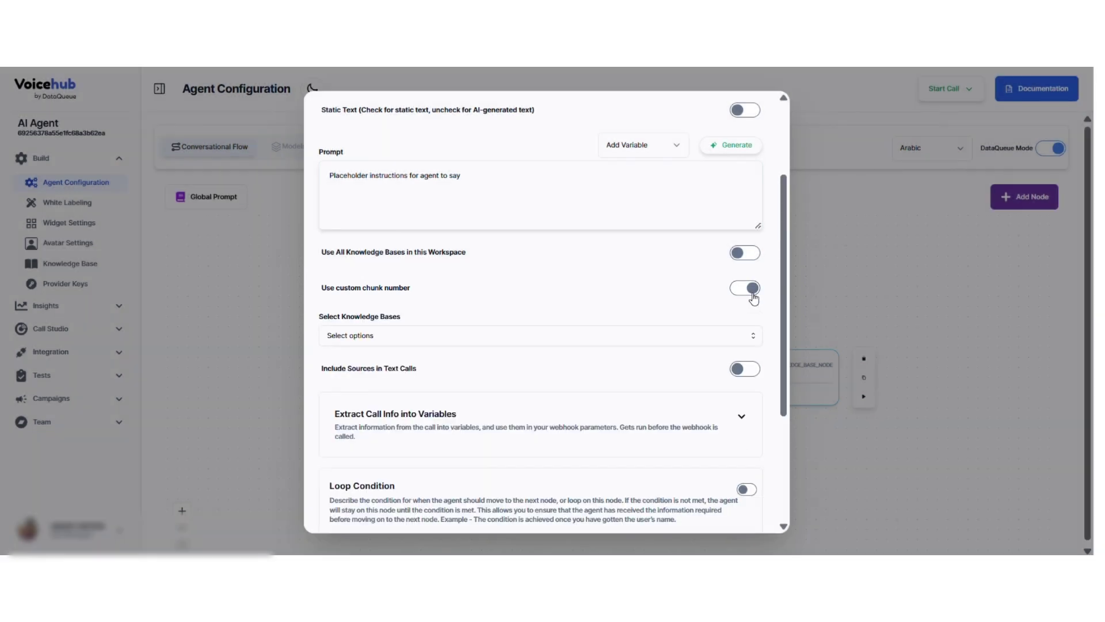
Step: Review the knowledge base node's option for including sources in text calls, and close its details
scroll(674, 323, down, 3)
scroll(677, 327, up, 1)
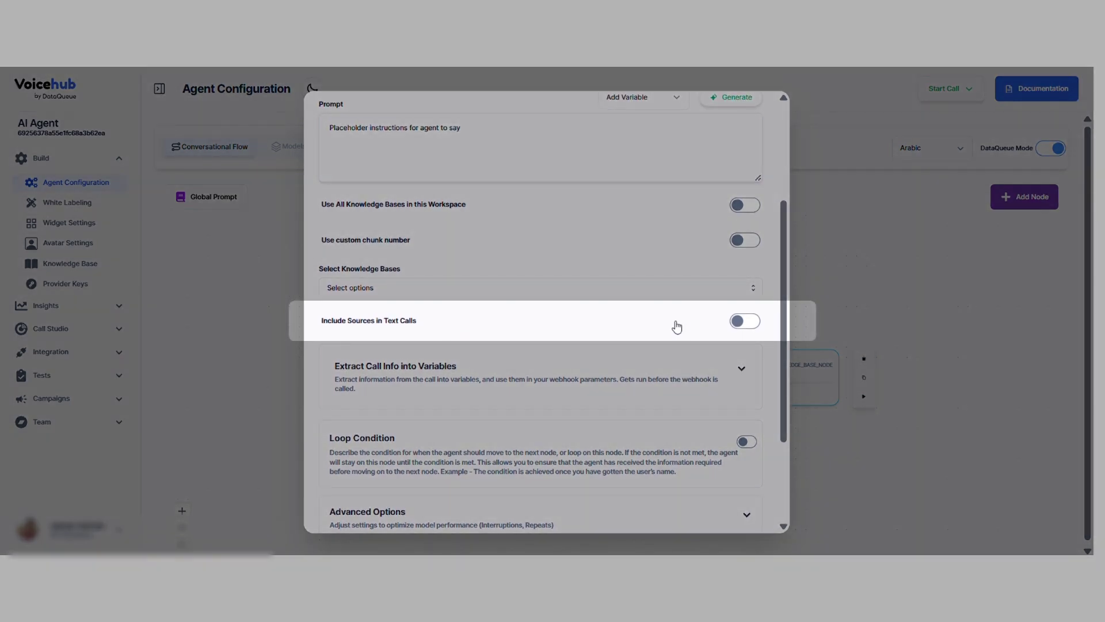
click(832, 268)
Step: Add a transfer call node to the flow and open its details
click(1023, 208)
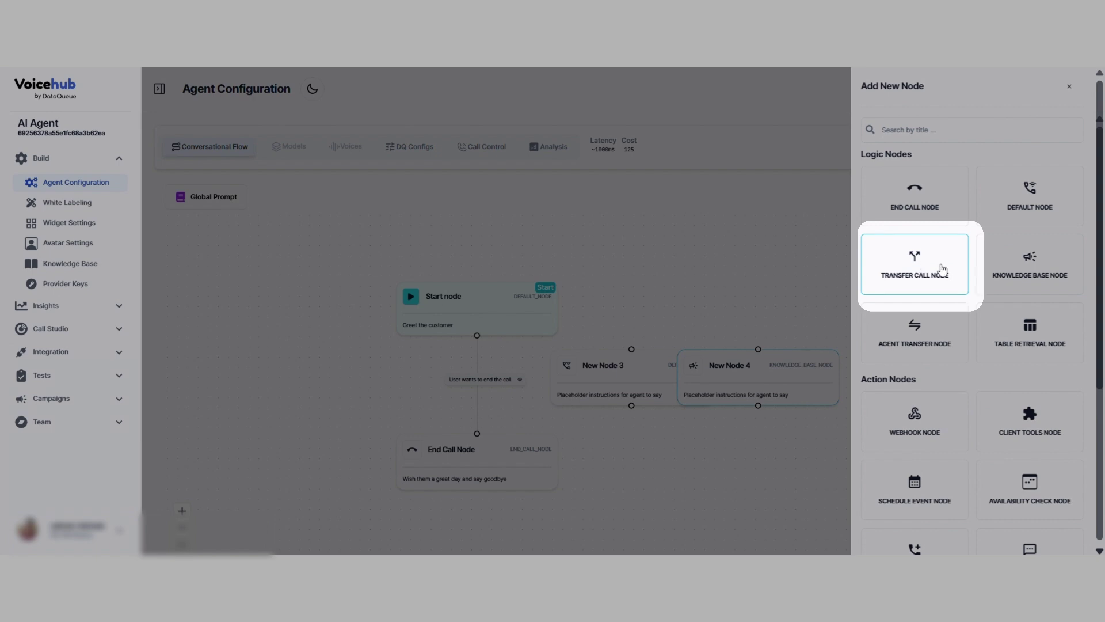
click(943, 270)
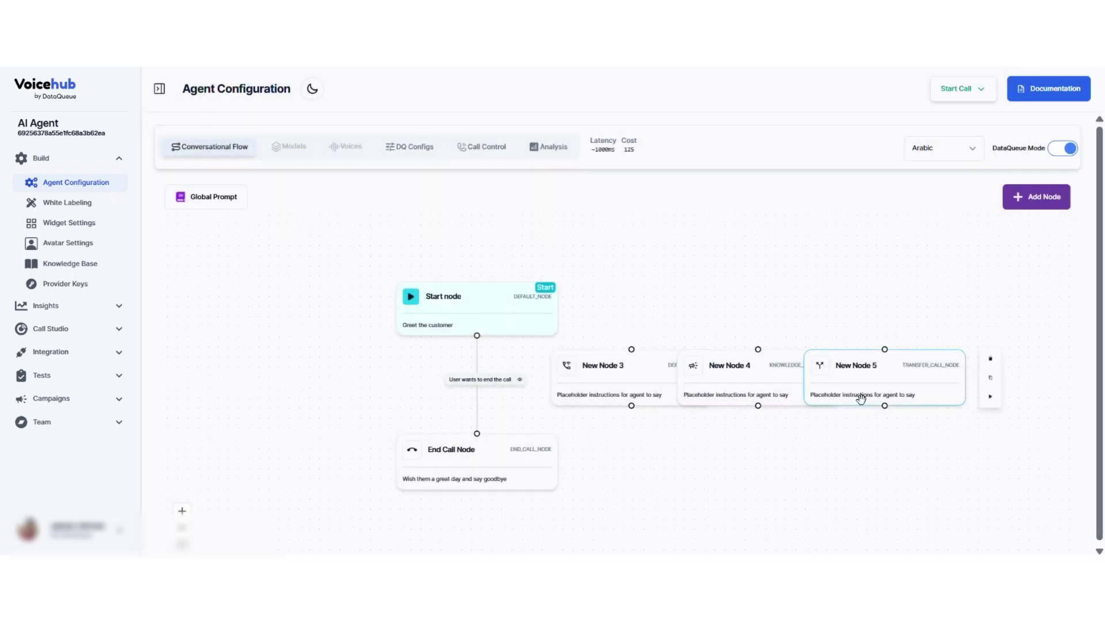
click(862, 397)
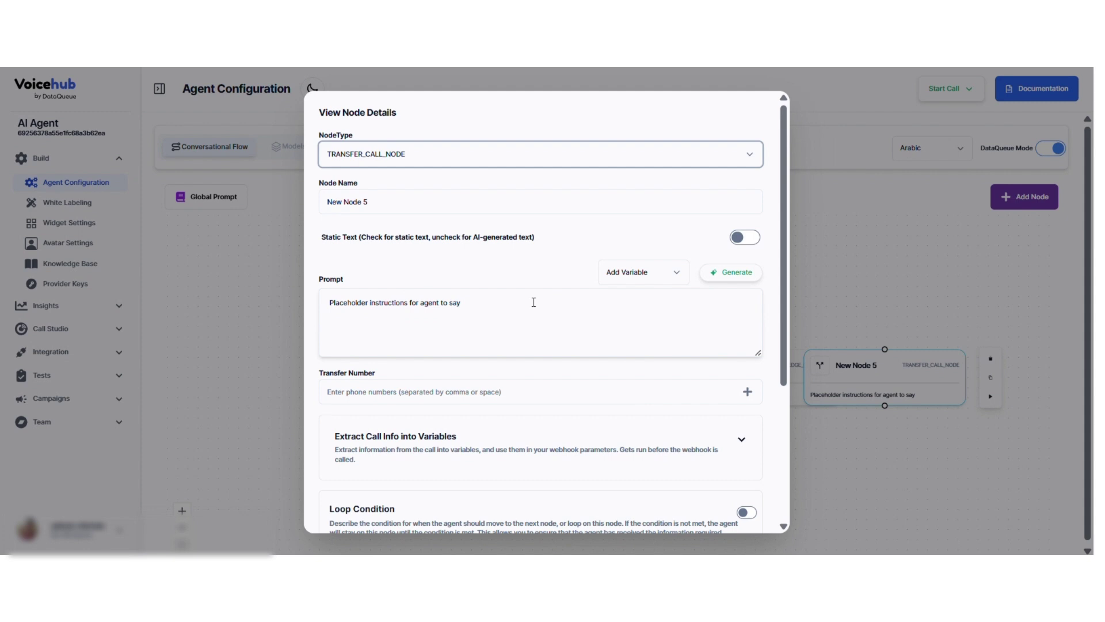
Step: Enter a phone number as the transfer call node's transfer number and close the node details
scroll(534, 302, down, 2)
click(542, 327)
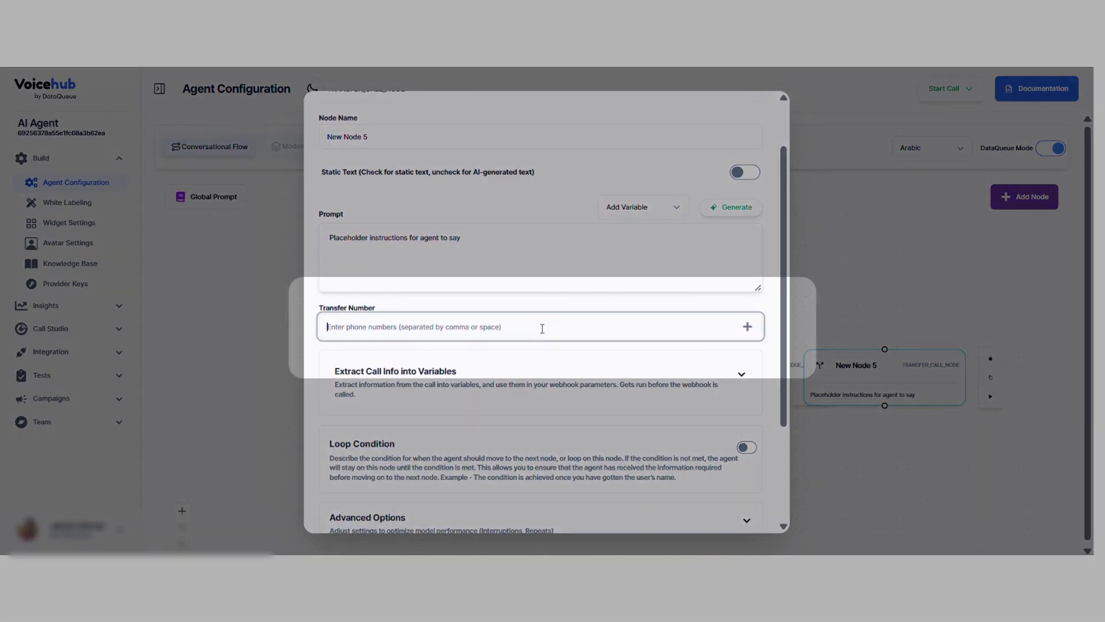
text(...)
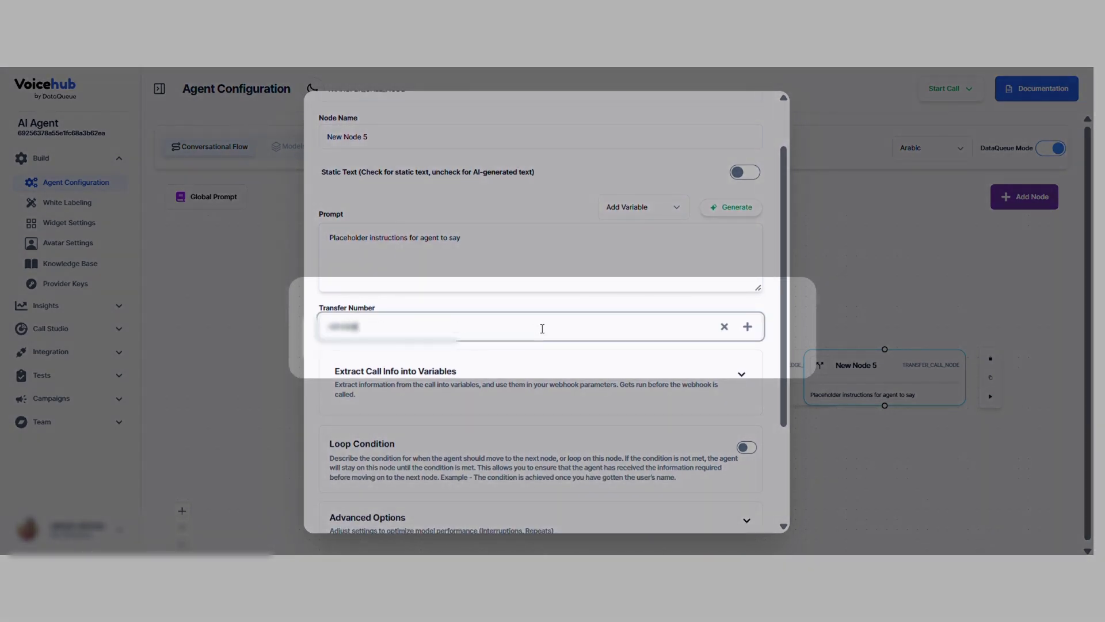
key(Return)
click(957, 273)
Step: Add a table retrieval node to the flow and select Contact as its Excel file
click(1037, 197)
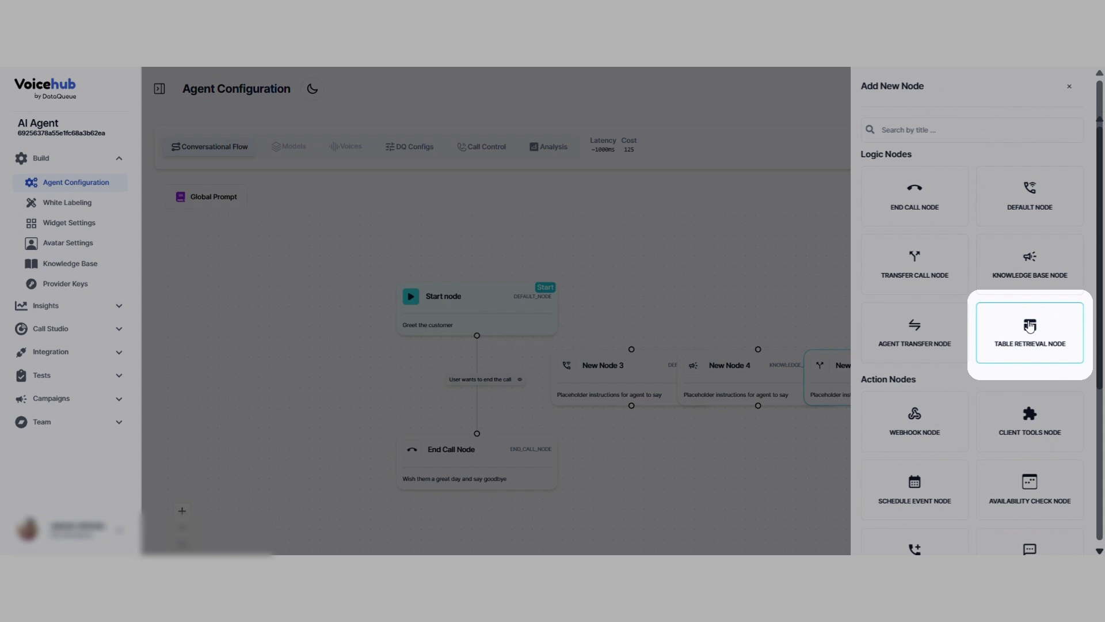
click(1062, 329)
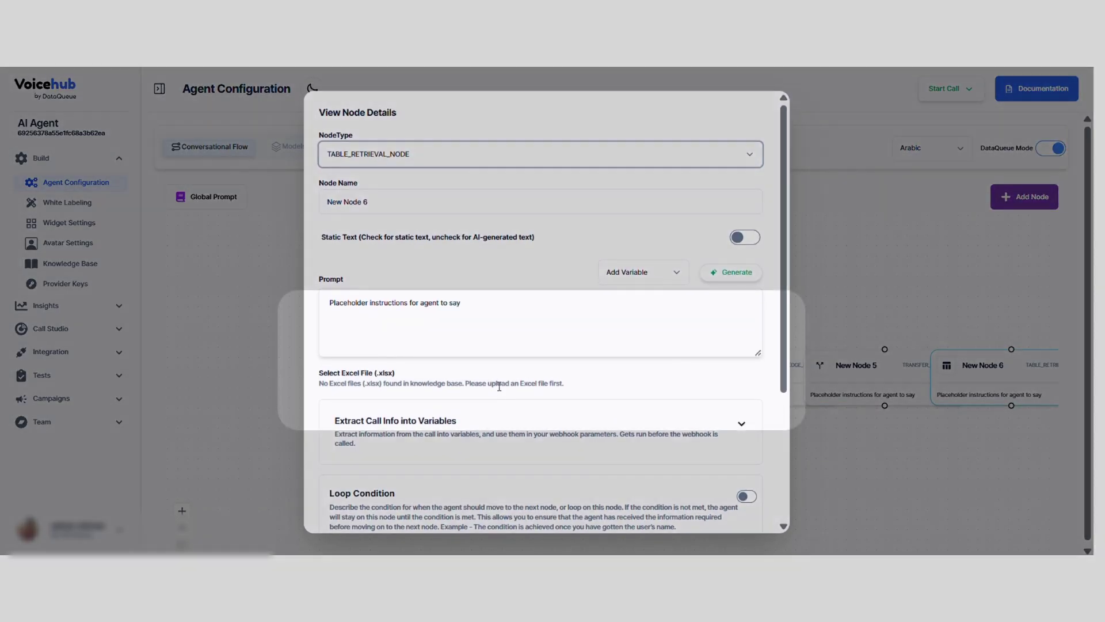
scroll(499, 380, down, 1)
click(509, 346)
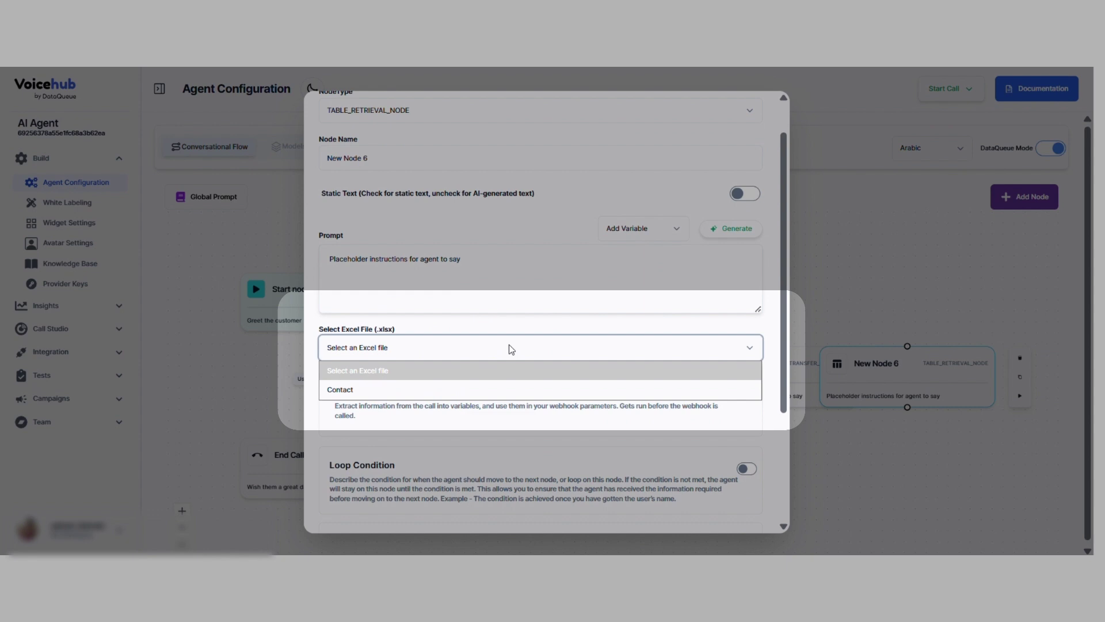
click(539, 390)
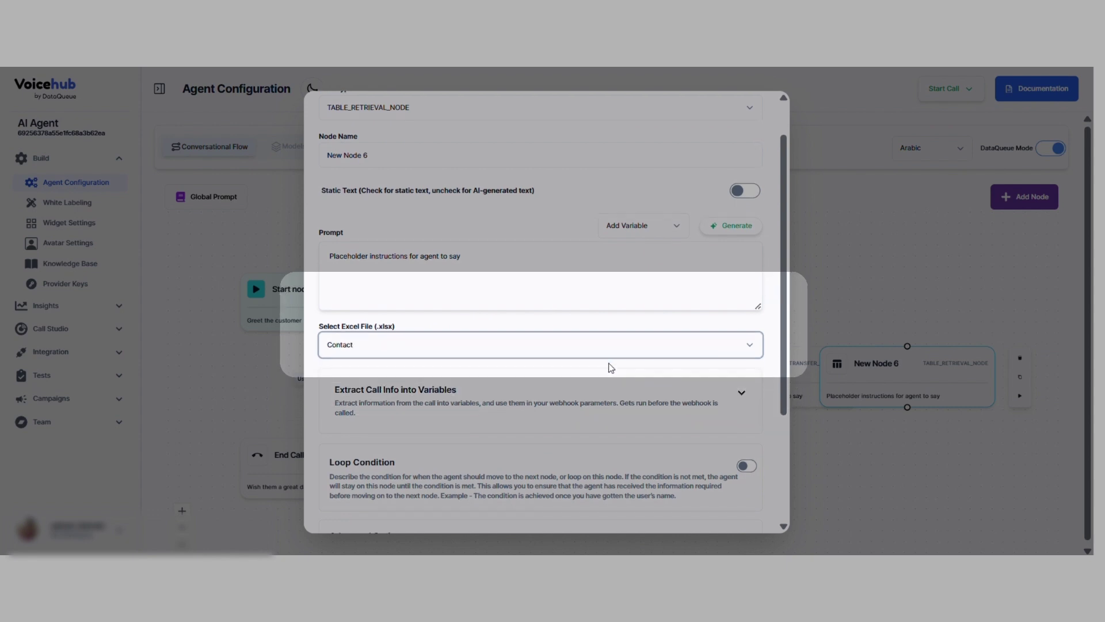
scroll(610, 369, down, 1)
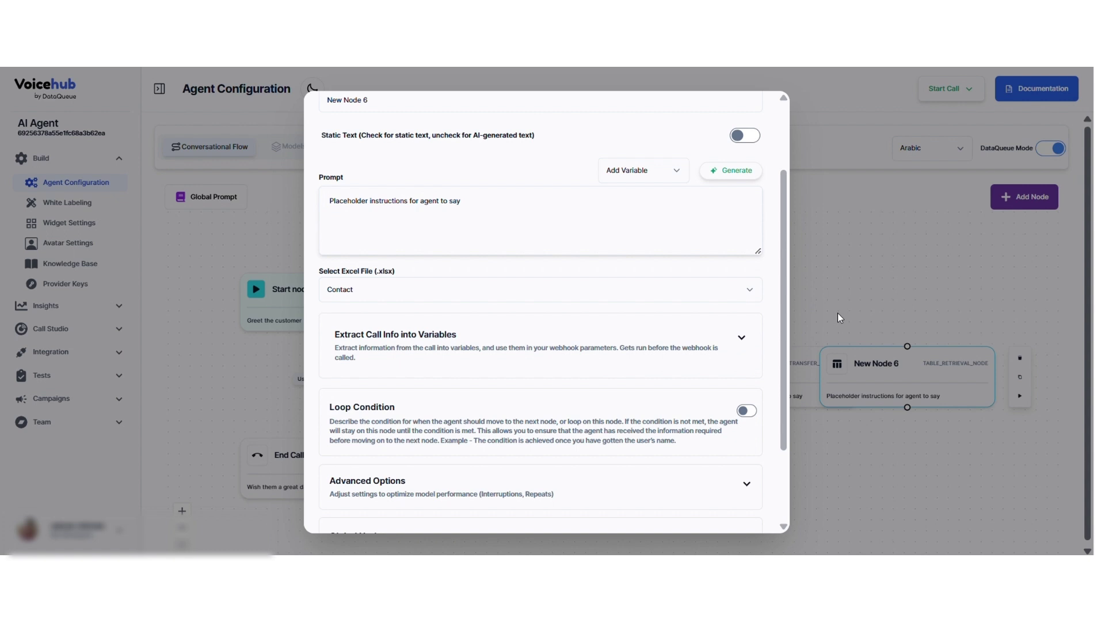
click(837, 313)
Step: Add an agent transfer node to the flow and choose SaharaDrive Rental Service Agent Pathway as its target agent
click(1024, 197)
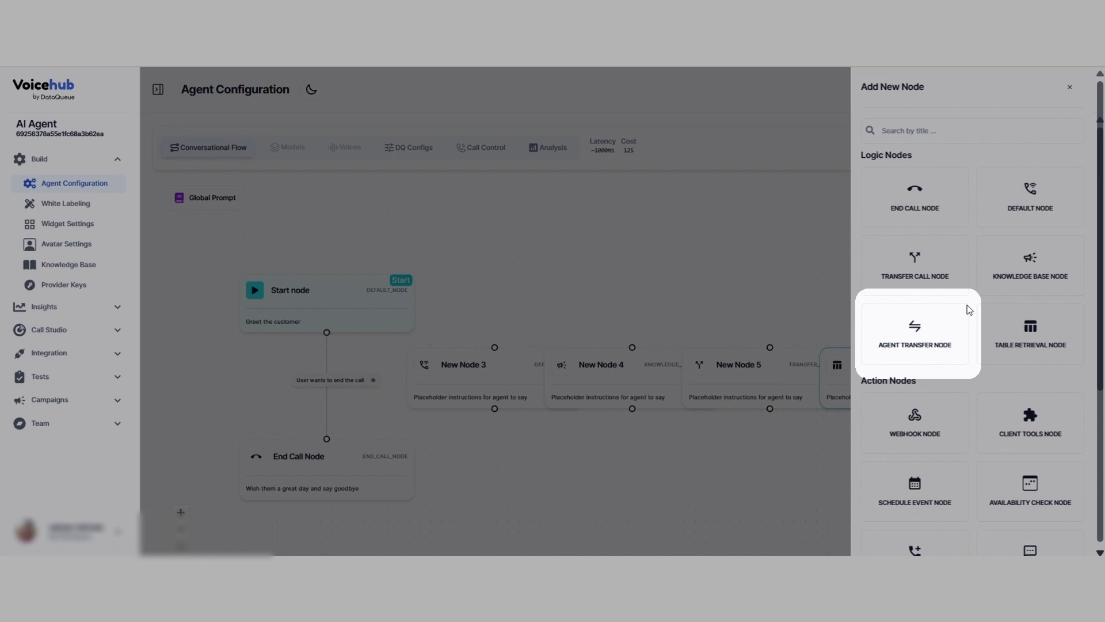
click(969, 309)
click(1007, 381)
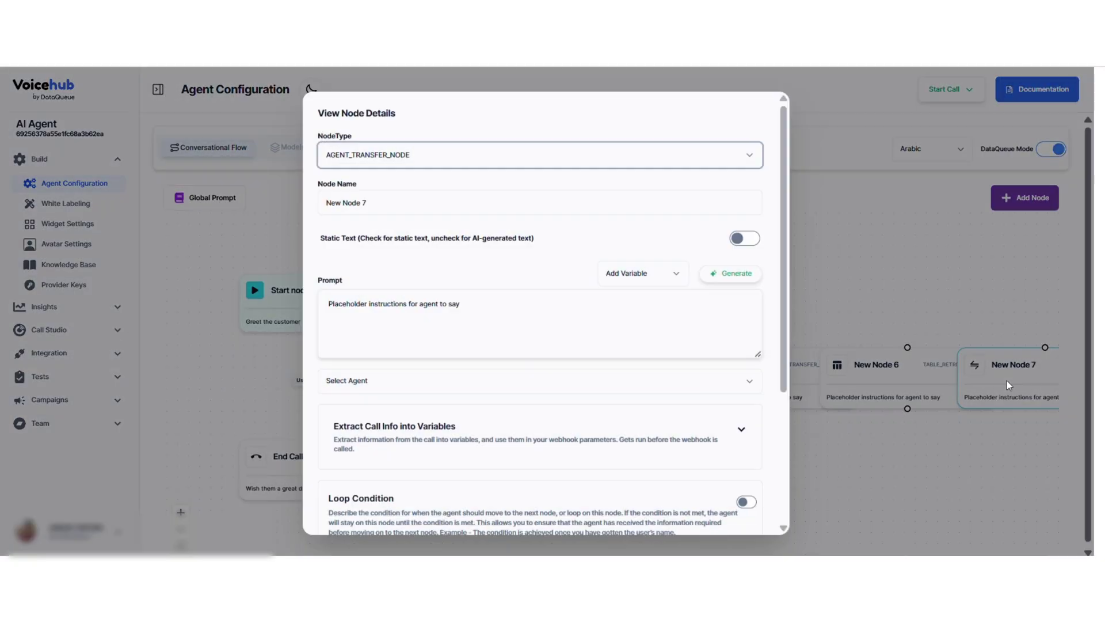
scroll(435, 316, down, 2)
click(487, 302)
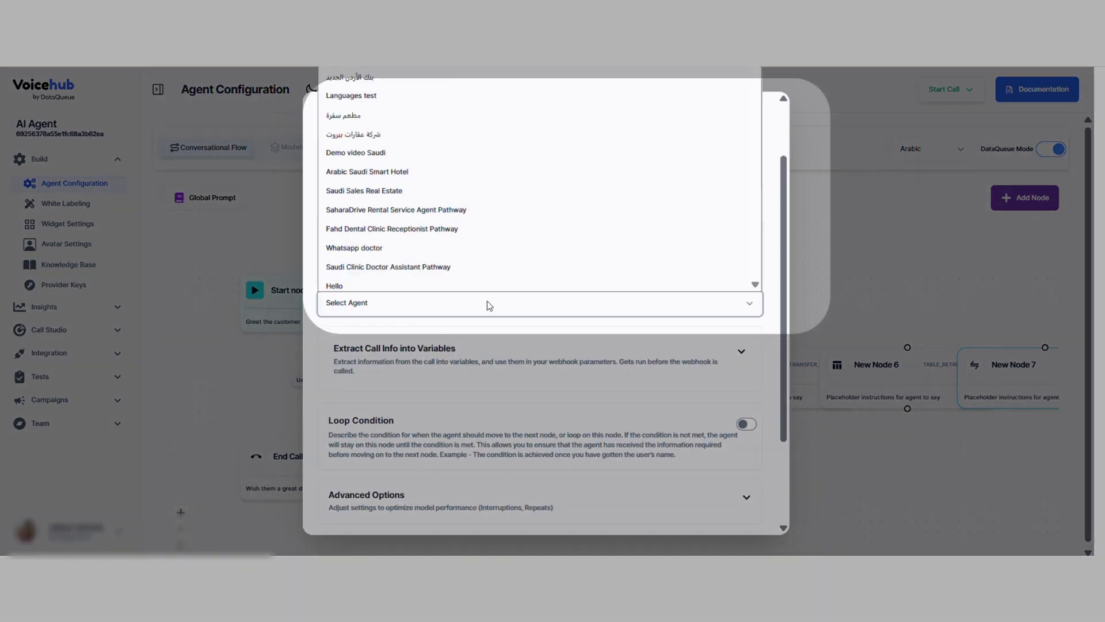
click(532, 207)
Step: Add a client tools node from the action nodes to the flow and open its details
click(1026, 198)
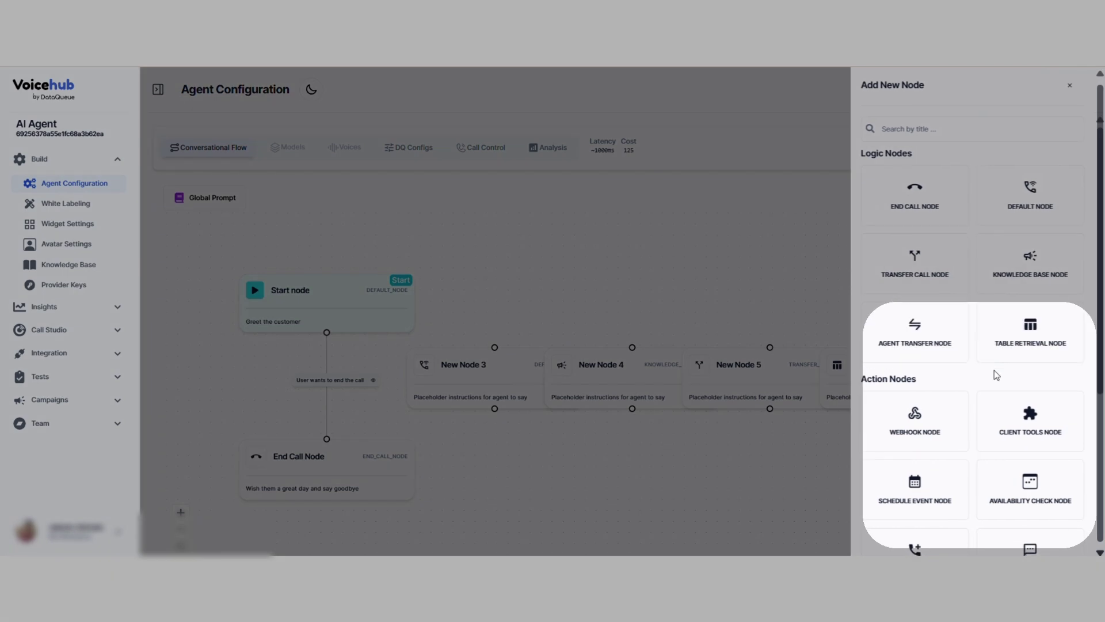
scroll(997, 375, down, 4)
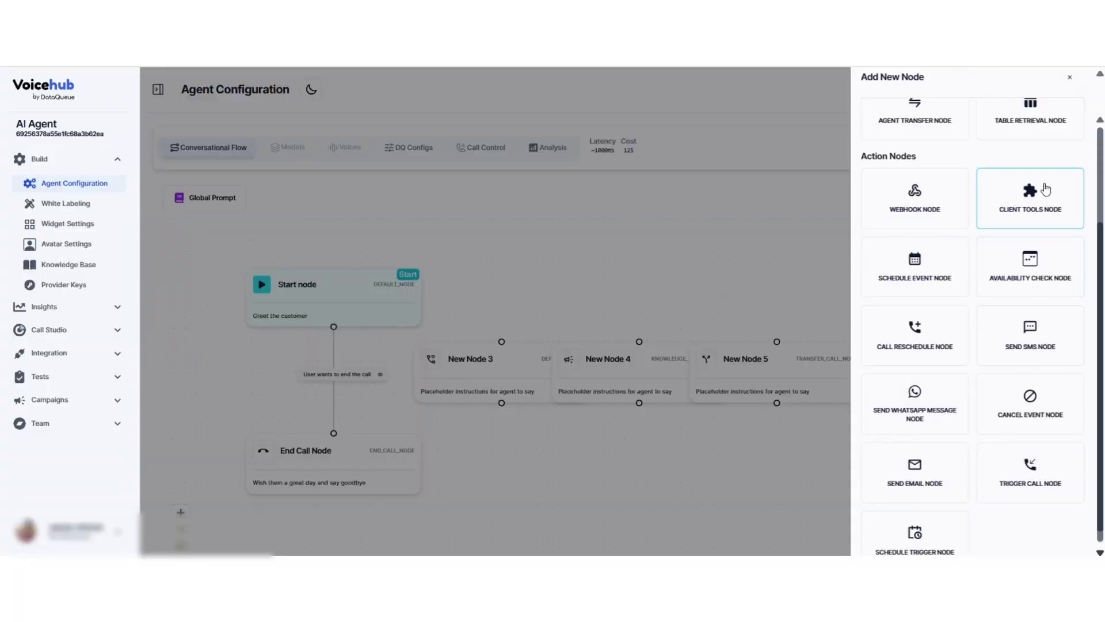
click(1053, 200)
click(884, 370)
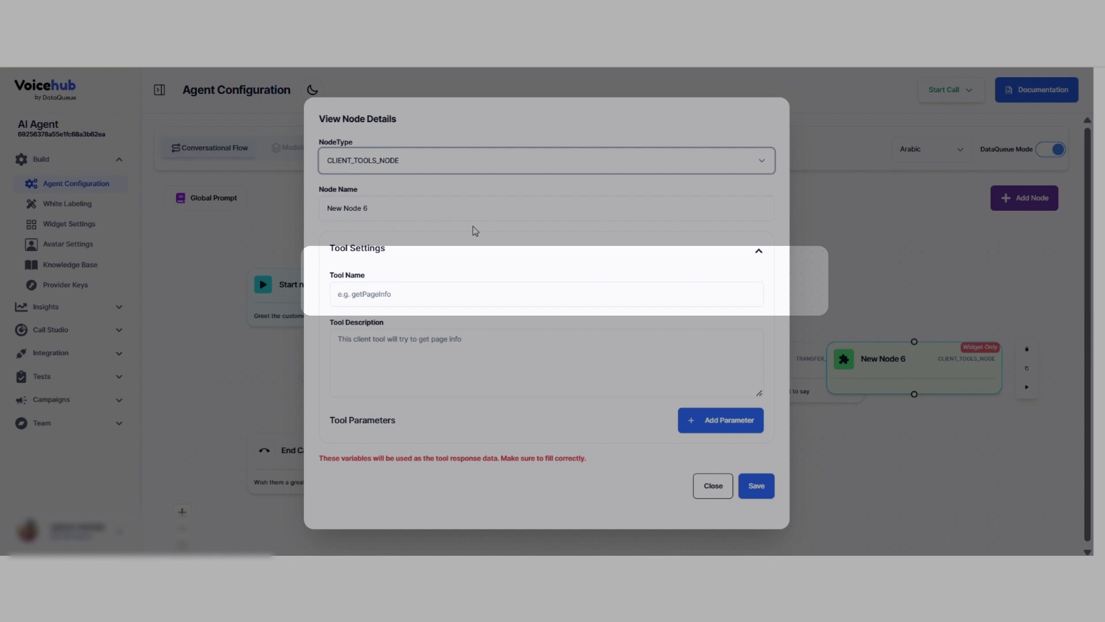
Step: Name the client tool clickPlaceOrderButton and set its description to "Place order"
click(467, 293)
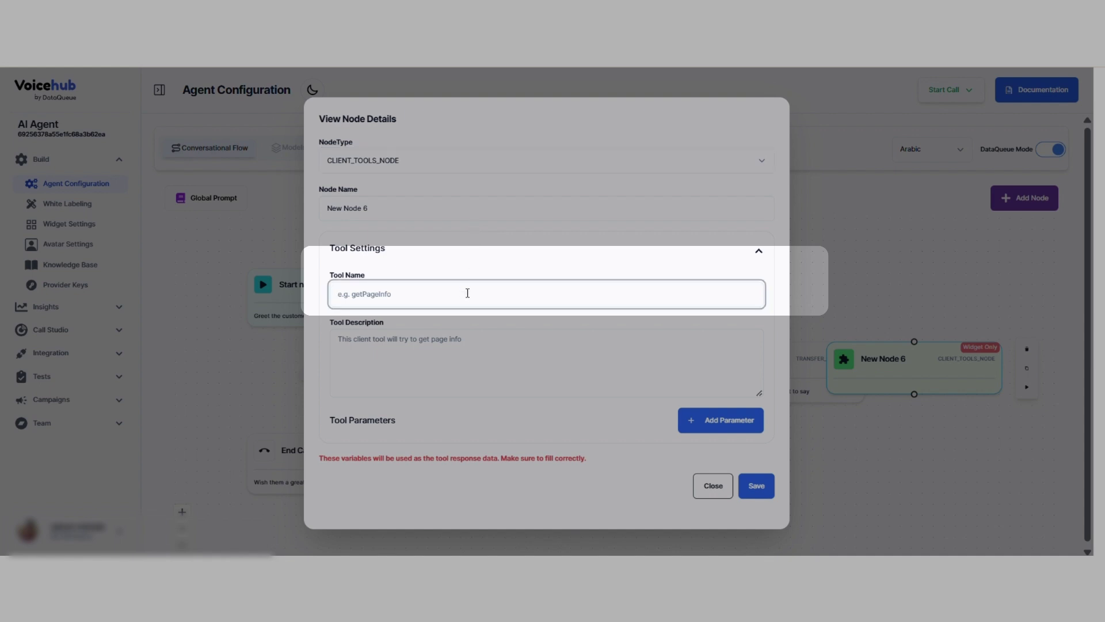
text(clickPlaceOrderButton)
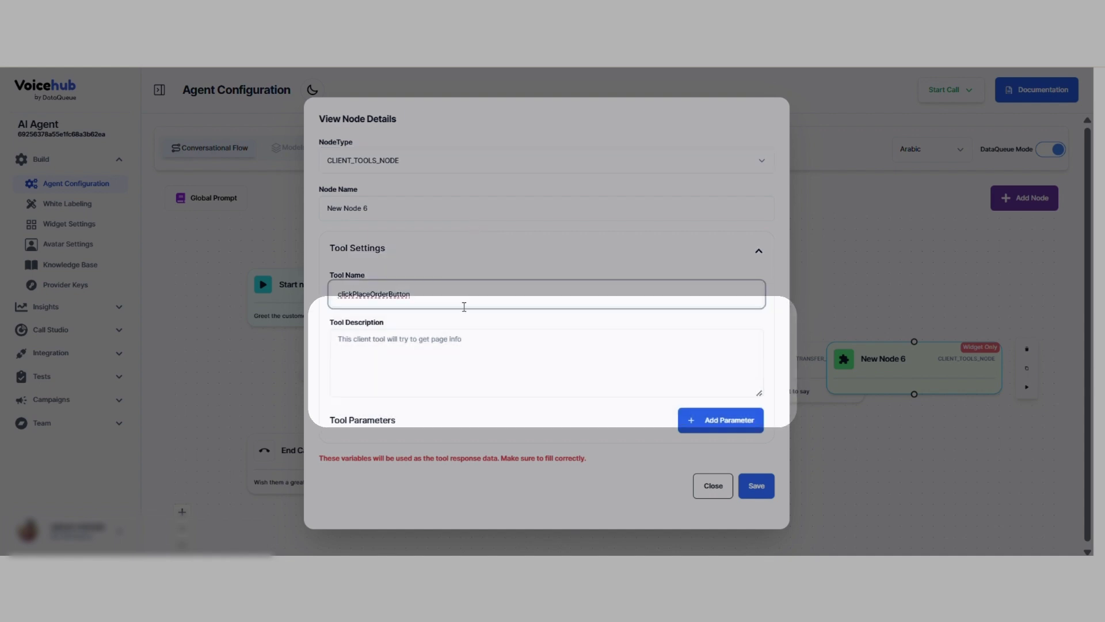
click(451, 355)
text(Place order)
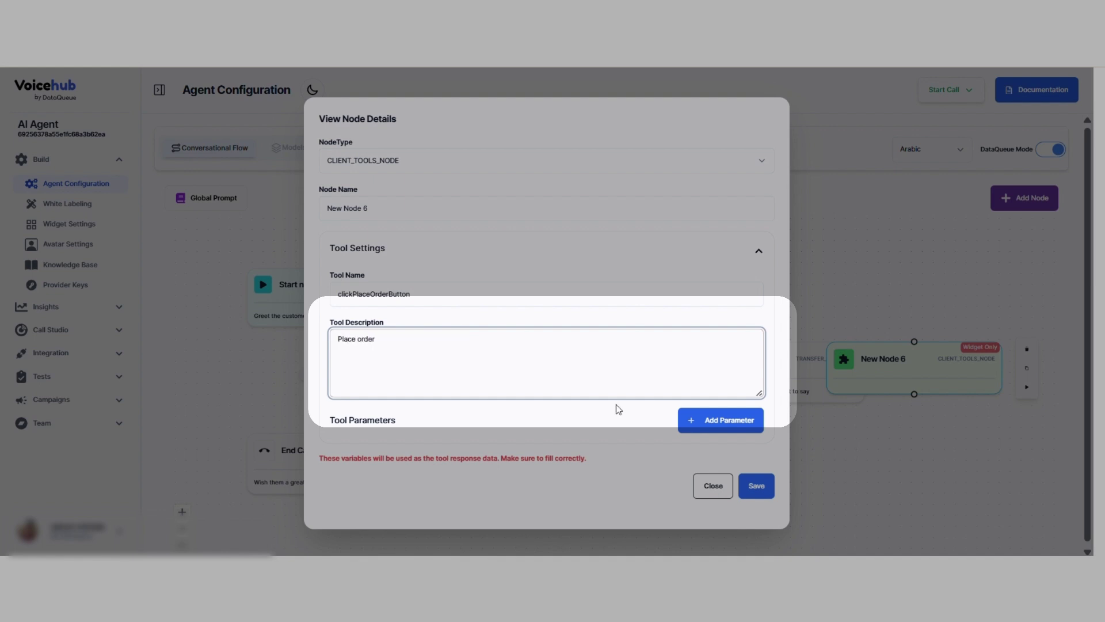
Step: Add a parameter to the client tool and set its type to Dynamic (Prompt)
click(720, 419)
scroll(614, 385, down, 1)
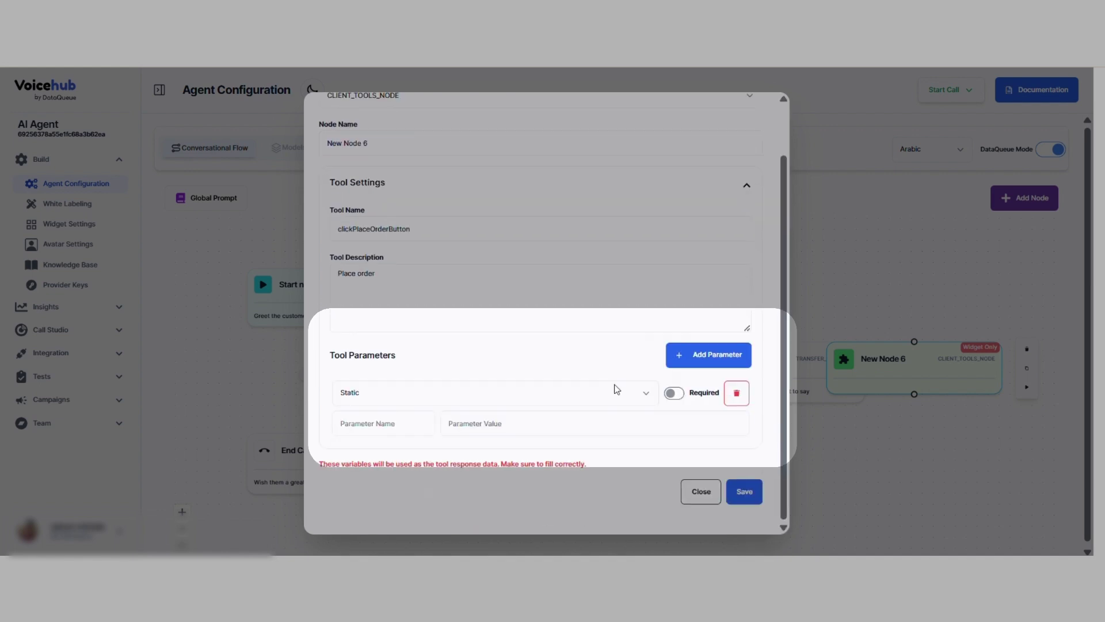
click(463, 398)
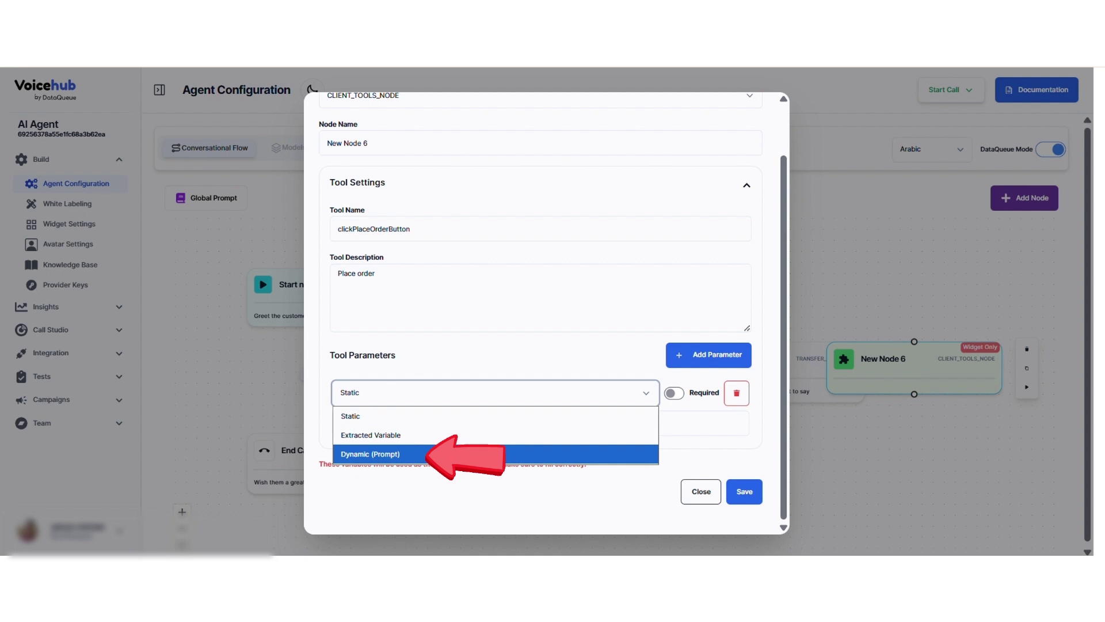
click(459, 452)
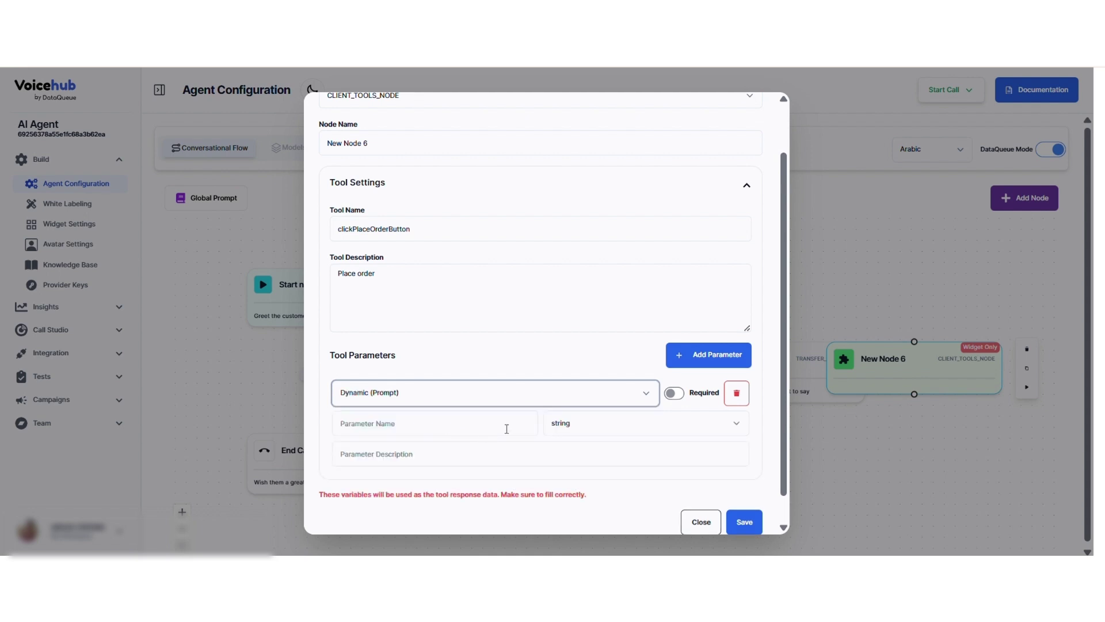
Step: Copy the widget's embed code from the agent's Widget Settings and return to the agent configuration flow
click(63, 227)
click(1050, 162)
scroll(765, 325, down, 10)
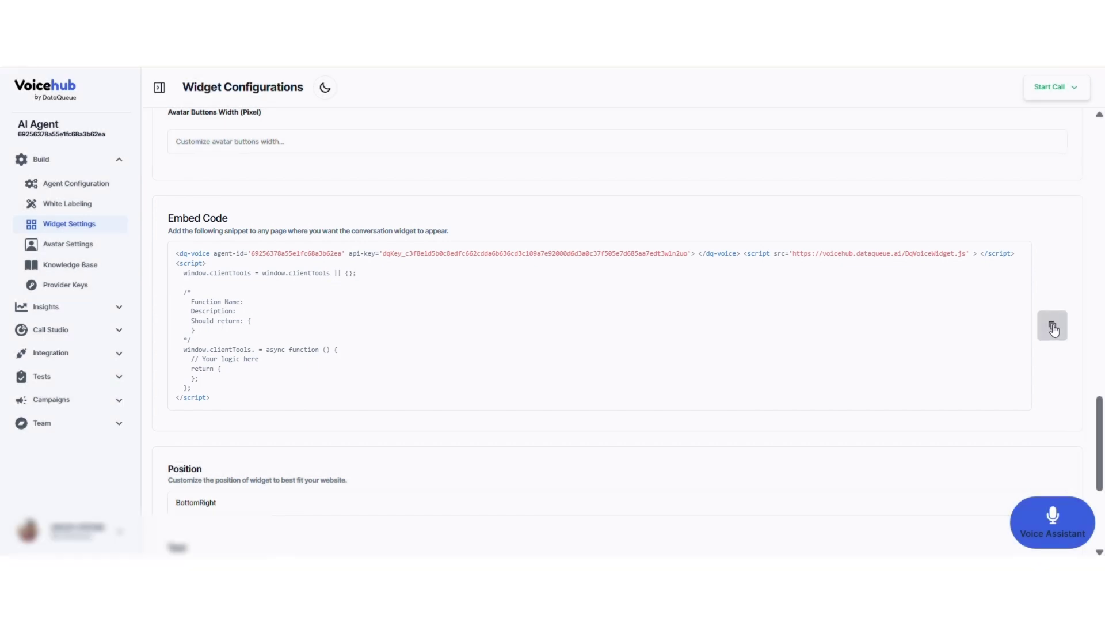
click(1053, 325)
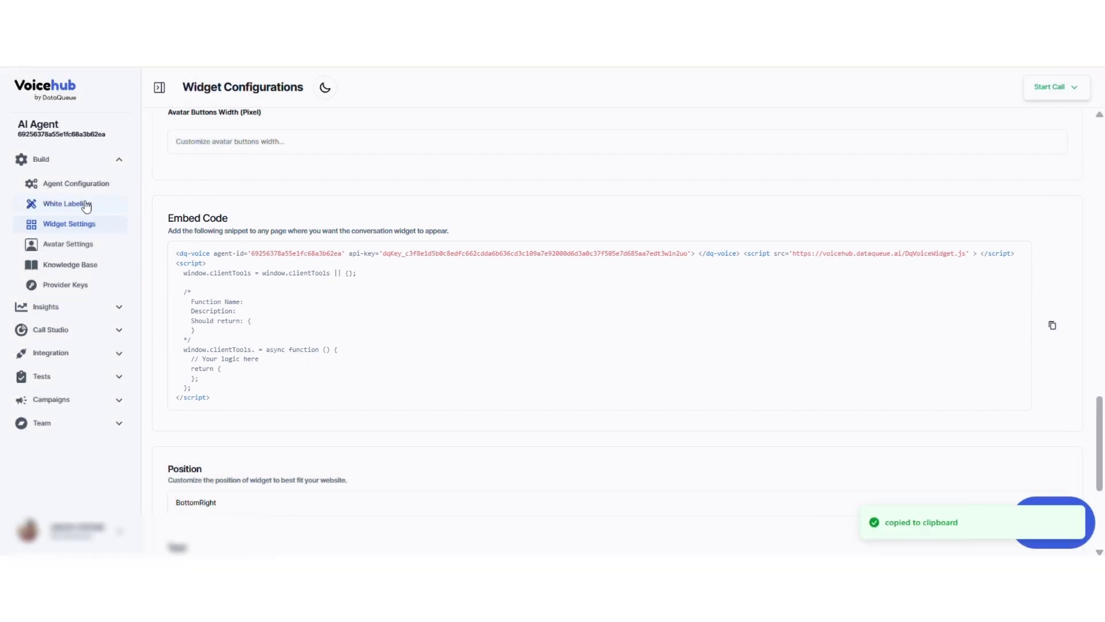
click(71, 184)
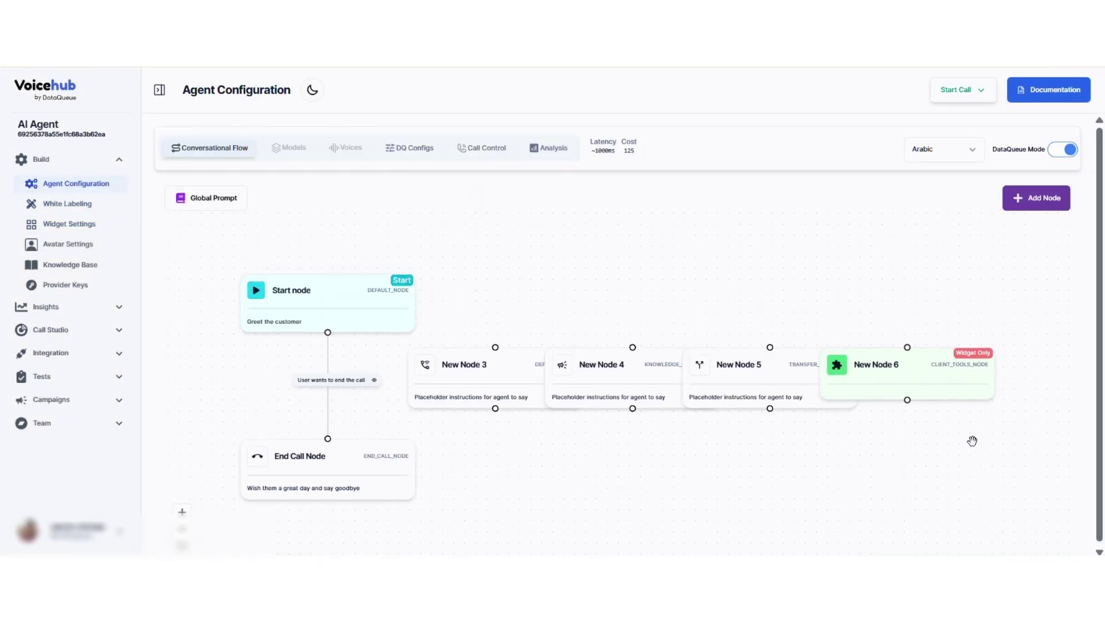
Step: Add a webhook node from the action nodes to the flow and expand the webhook section in its details
drag(972, 440, 845, 429)
click(1058, 207)
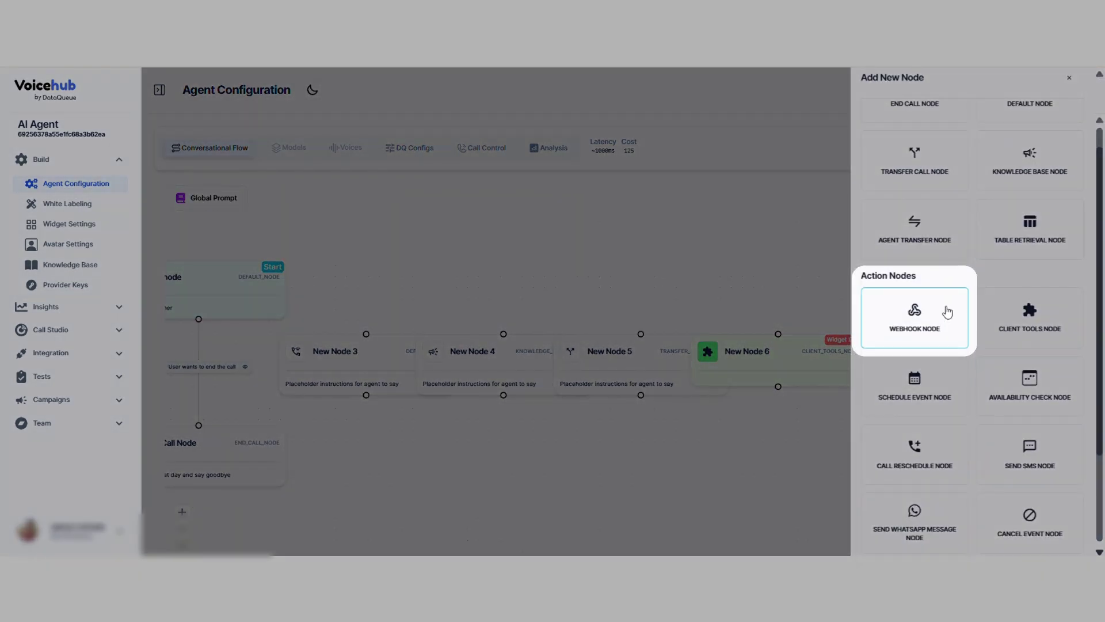
click(947, 312)
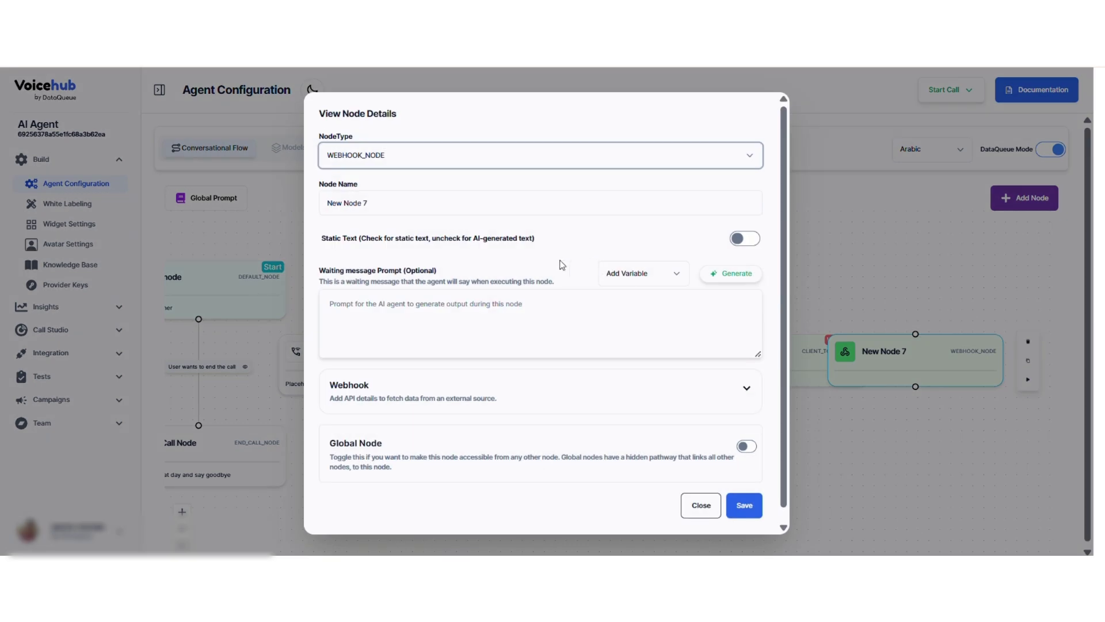
scroll(558, 261, down, 1)
click(551, 403)
scroll(552, 403, down, 3)
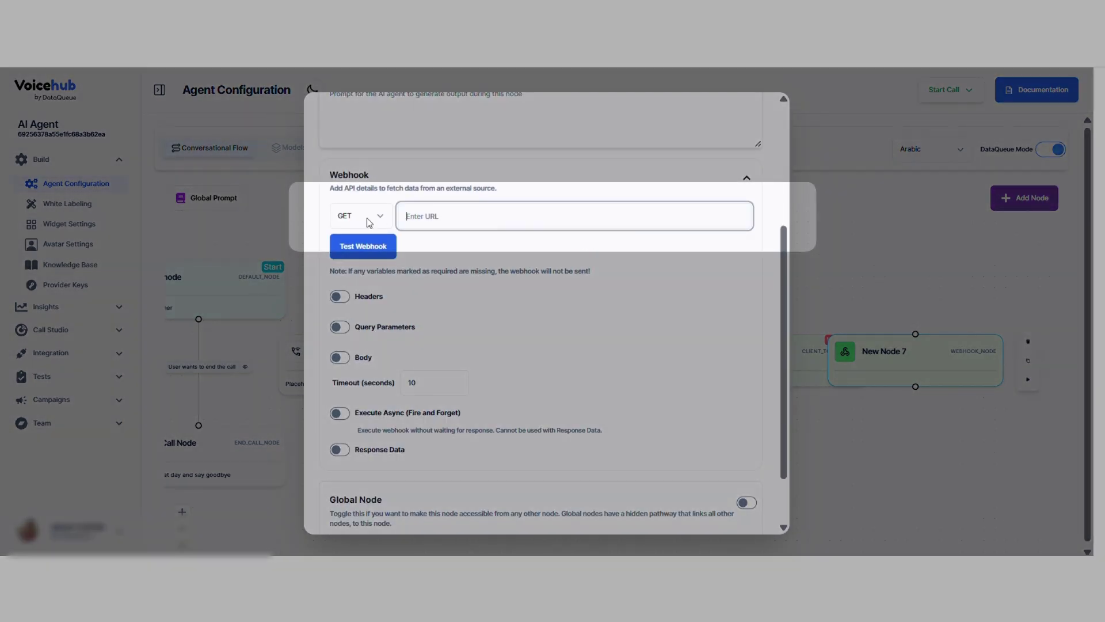
Step: Enable headers, query parameters and body for the webhook request, checking the available request methods and query parameter types
click(367, 218)
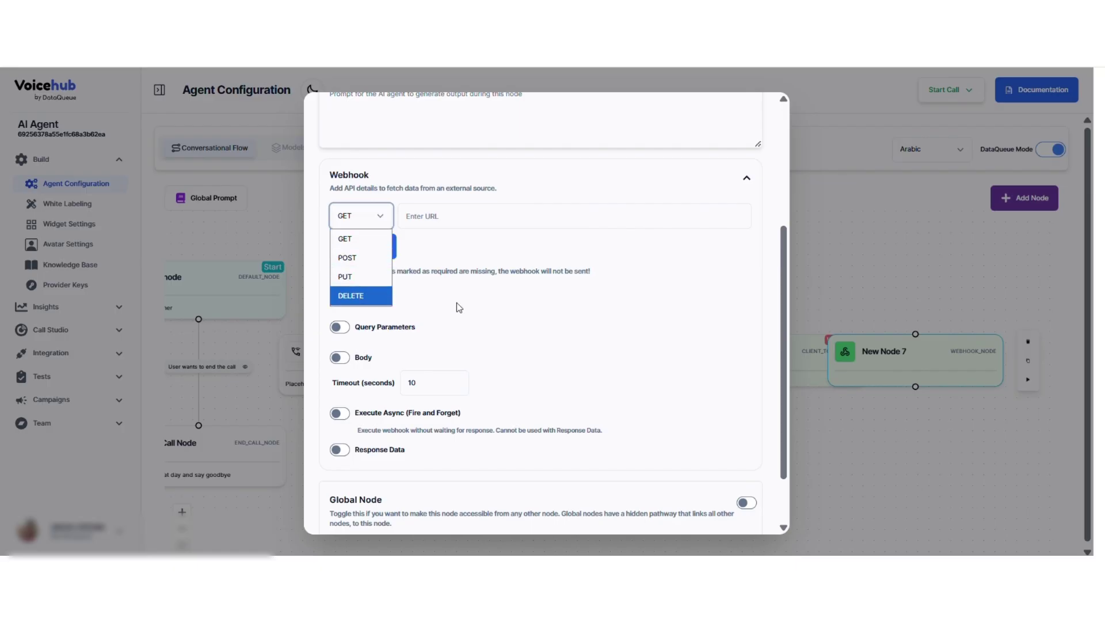
click(435, 269)
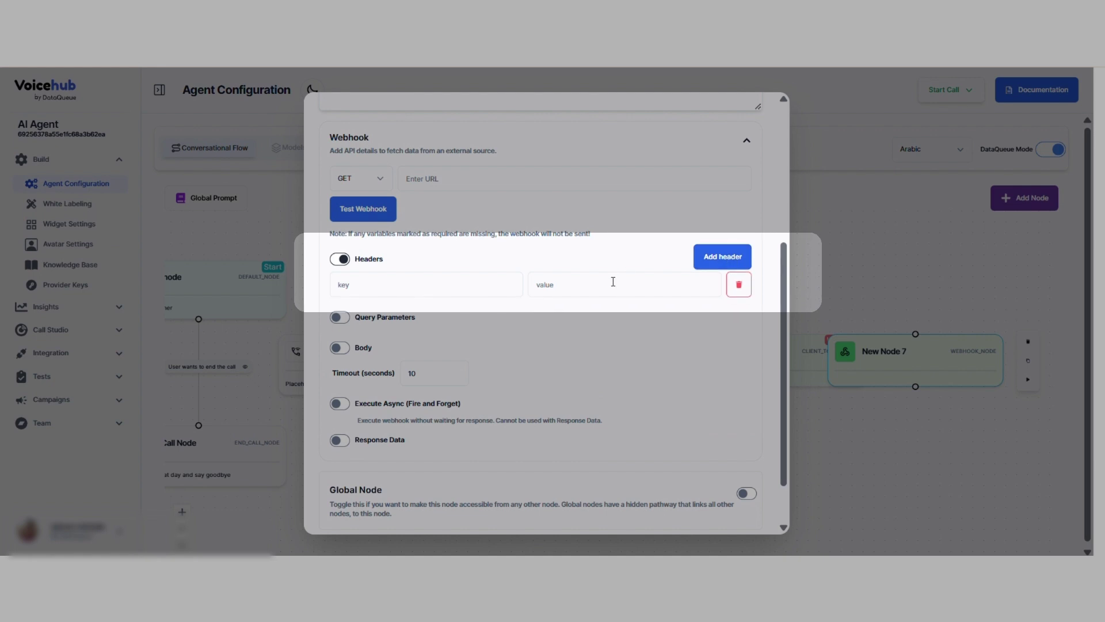
click(339, 316)
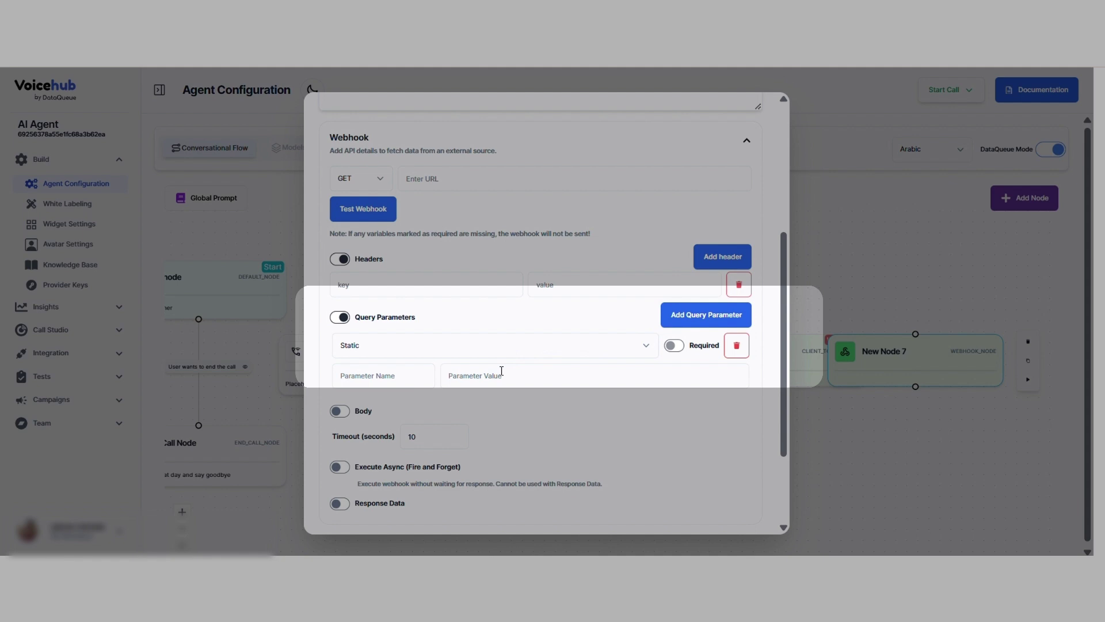
scroll(502, 371, down, 1)
click(483, 316)
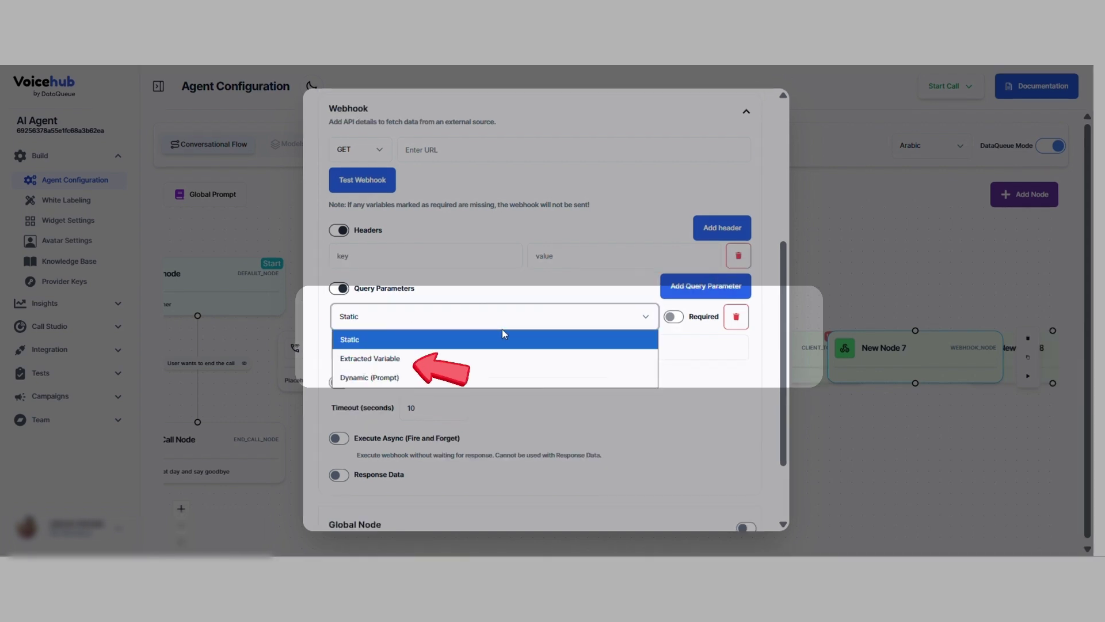
click(716, 355)
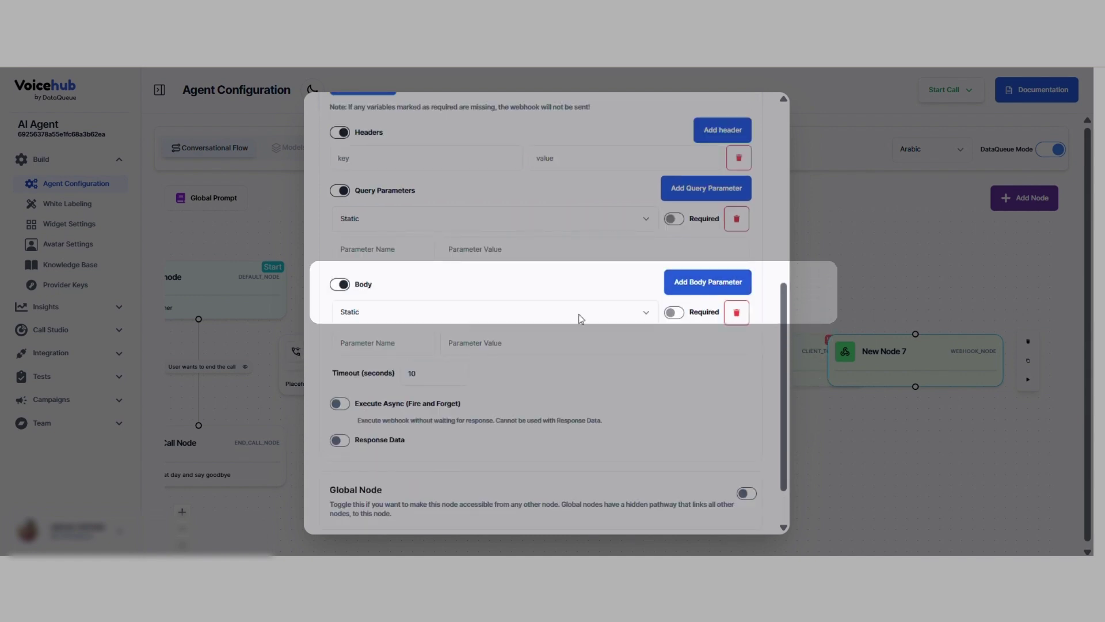
Step: Switch the webhook's Execute Async (Fire and Forget) option on and back off
scroll(580, 319, down, 1)
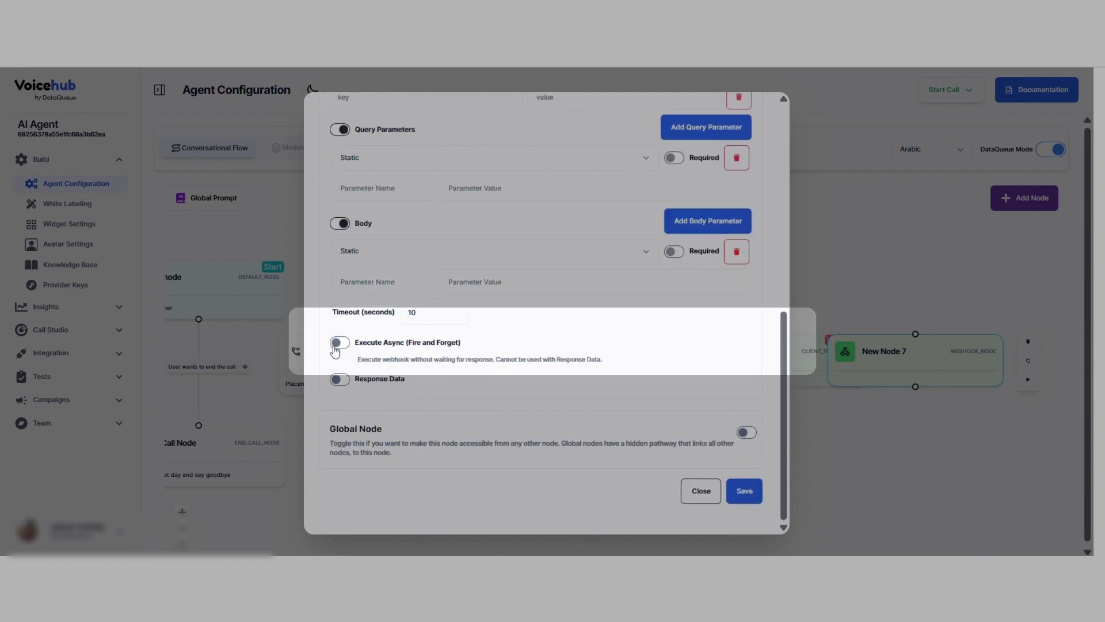
click(336, 346)
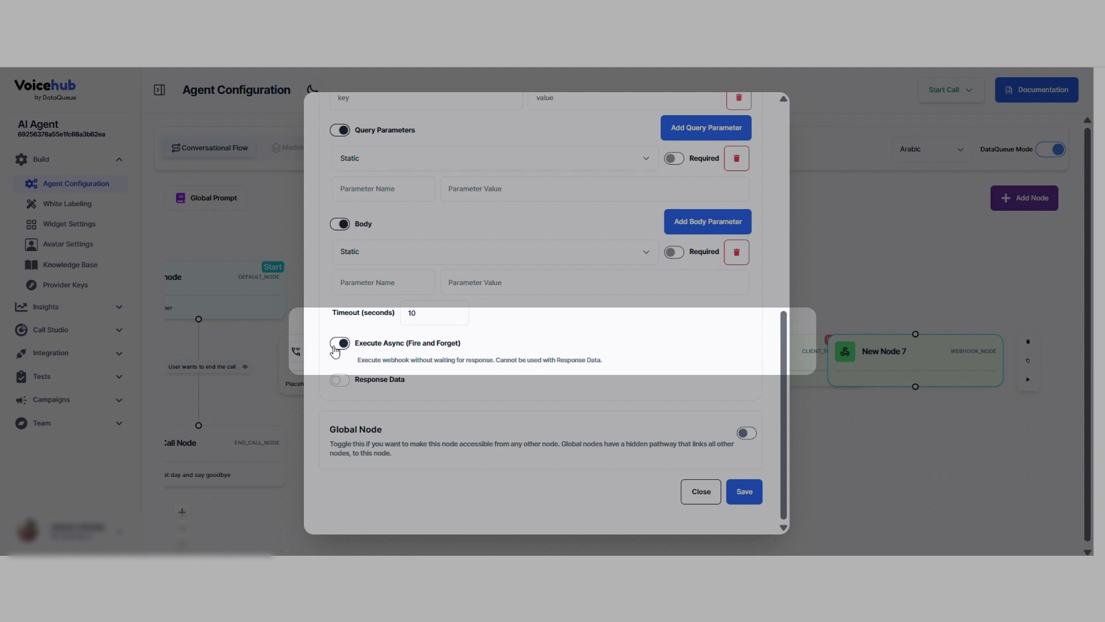
click(337, 345)
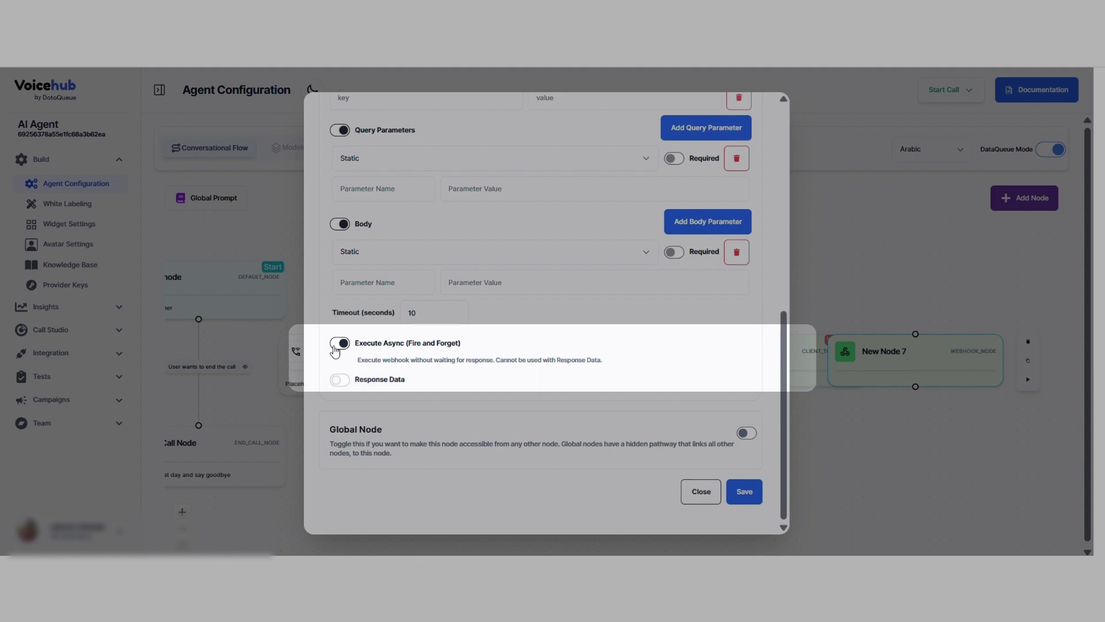
Step: Enable Response Data for the webhook and close the node details without saving
click(339, 380)
click(694, 383)
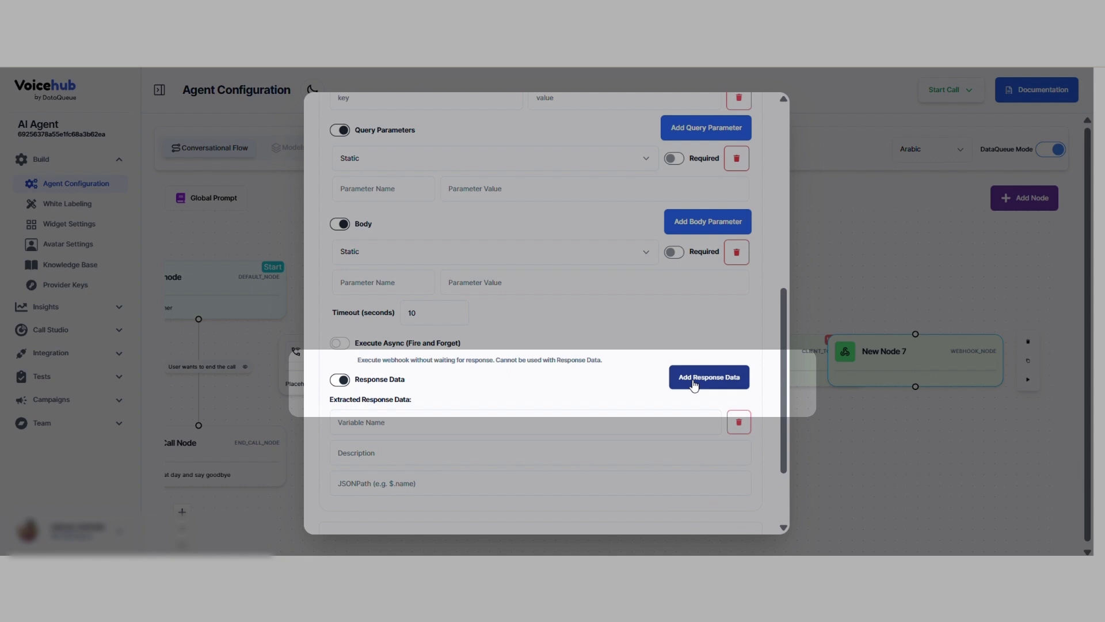
scroll(633, 394, down, 3)
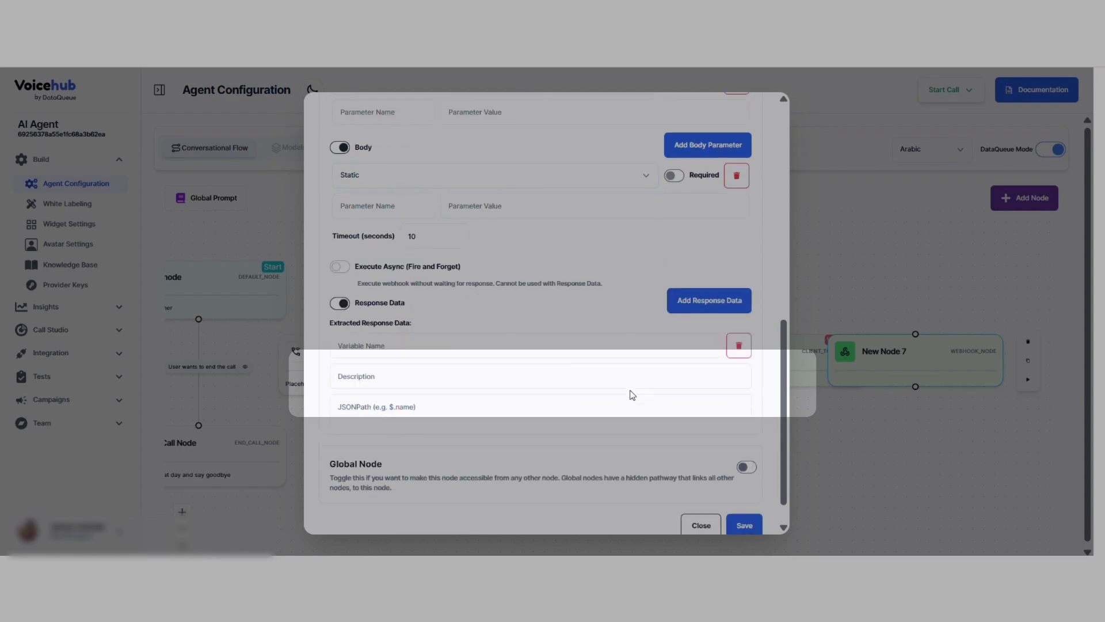
click(703, 505)
Step: Add an availability check node to the flow and review the source options for its date parameter
click(1032, 209)
scroll(1034, 213, down, 1)
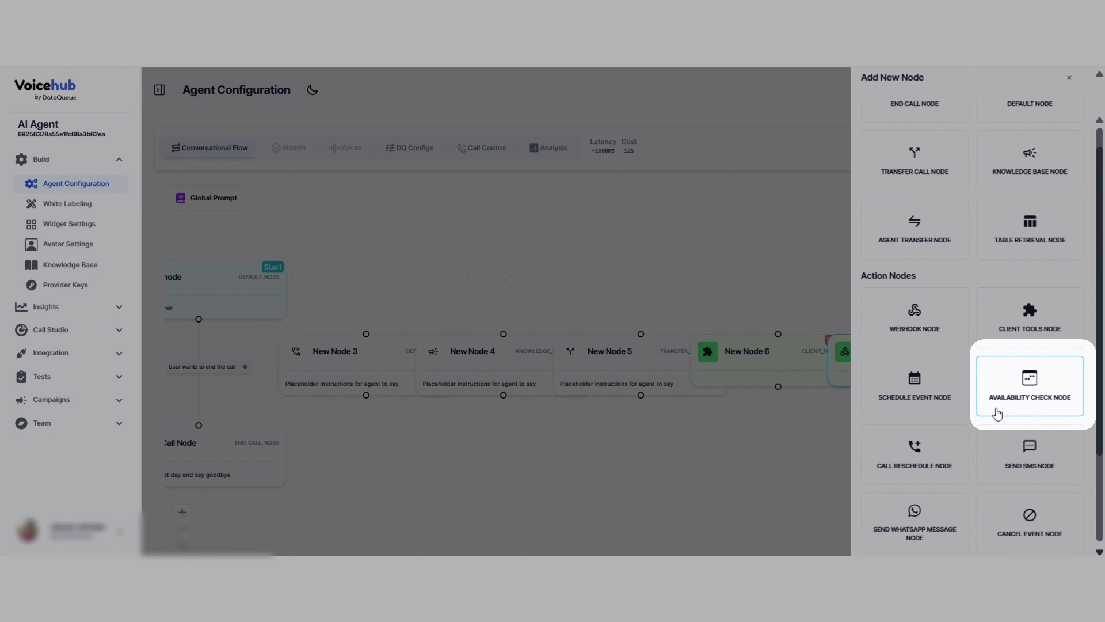
click(998, 414)
click(1009, 363)
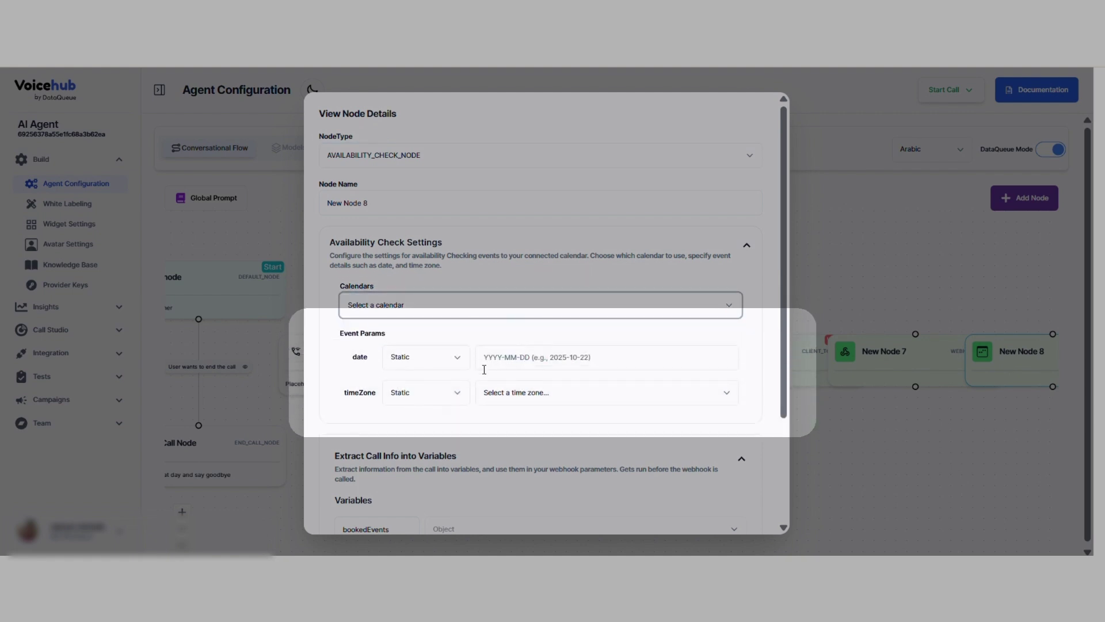
click(445, 364)
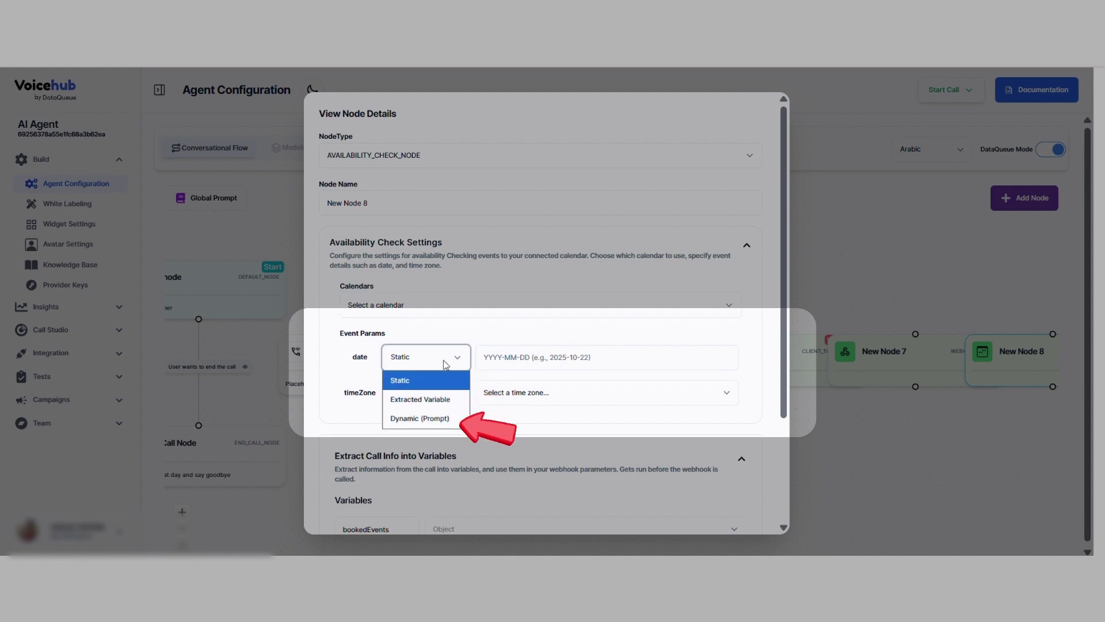
click(445, 364)
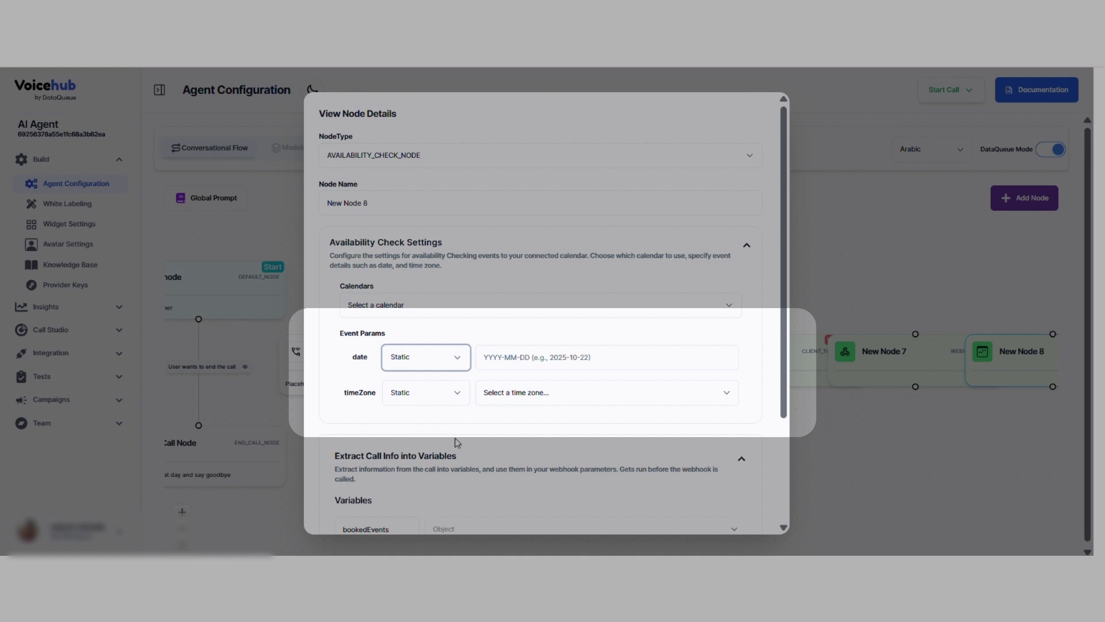
scroll(487, 423, down, 3)
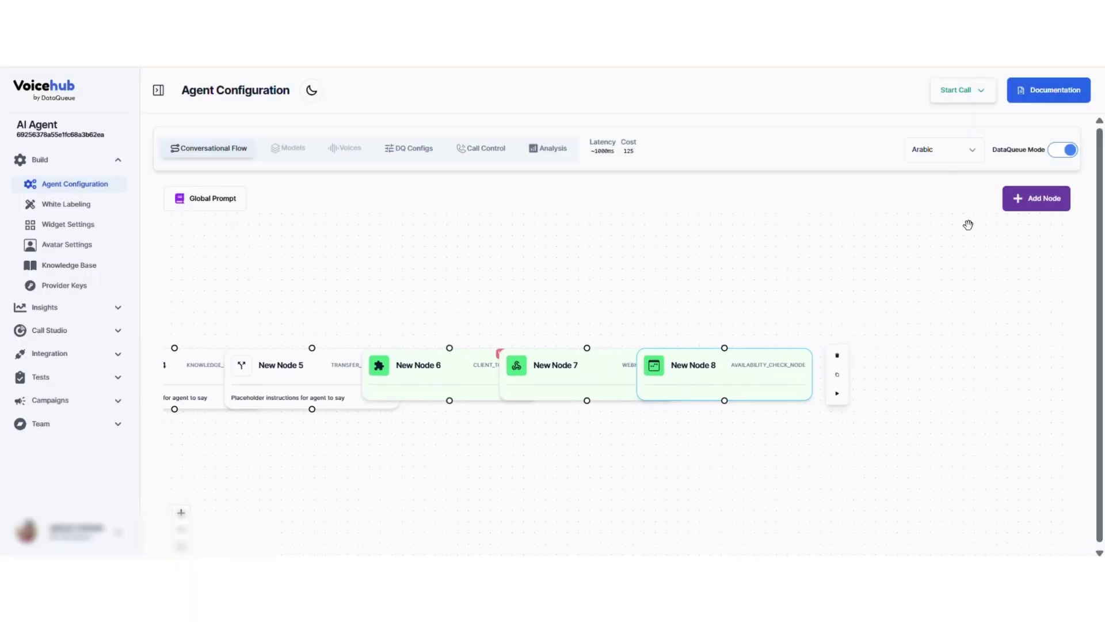
Step: Add a schedule event node to the flow and review its event parameters and the source options for the title
click(1036, 197)
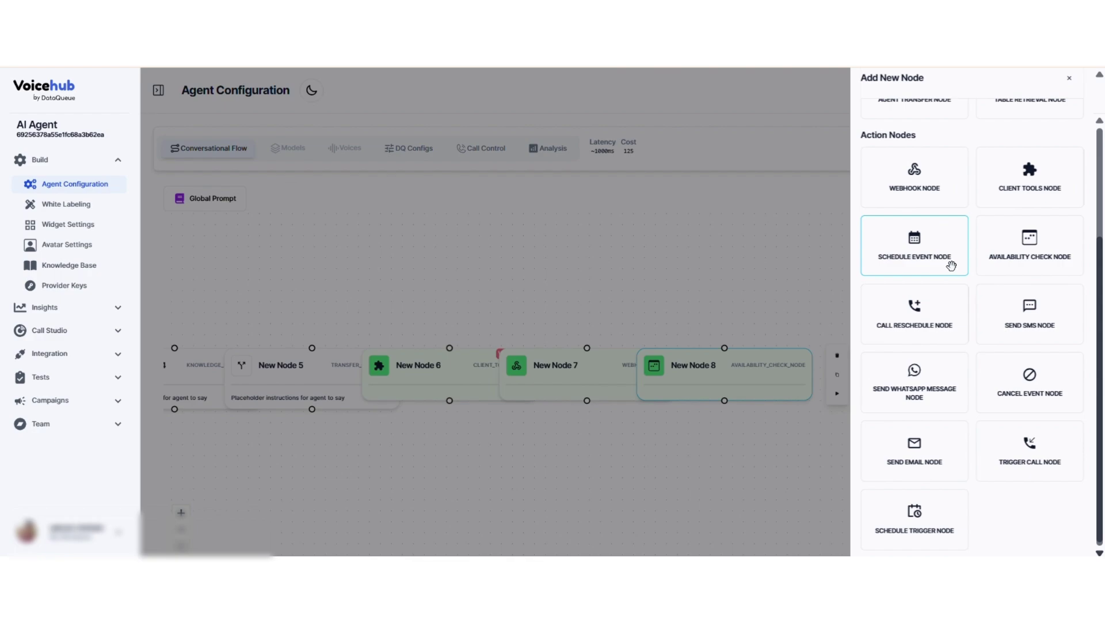
click(954, 272)
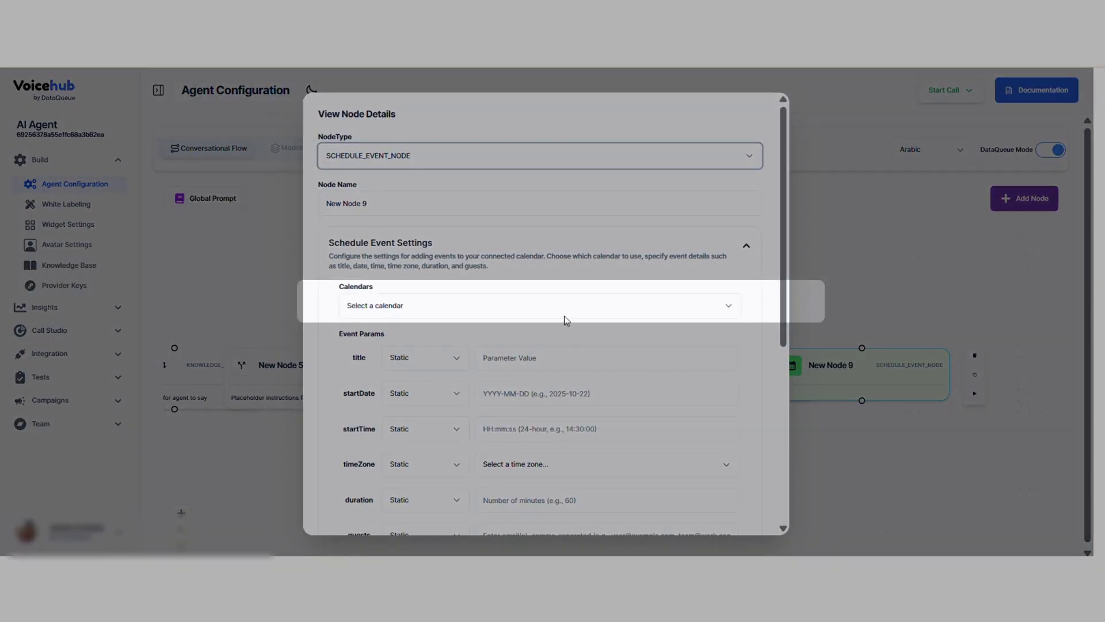
scroll(552, 314, down, 2)
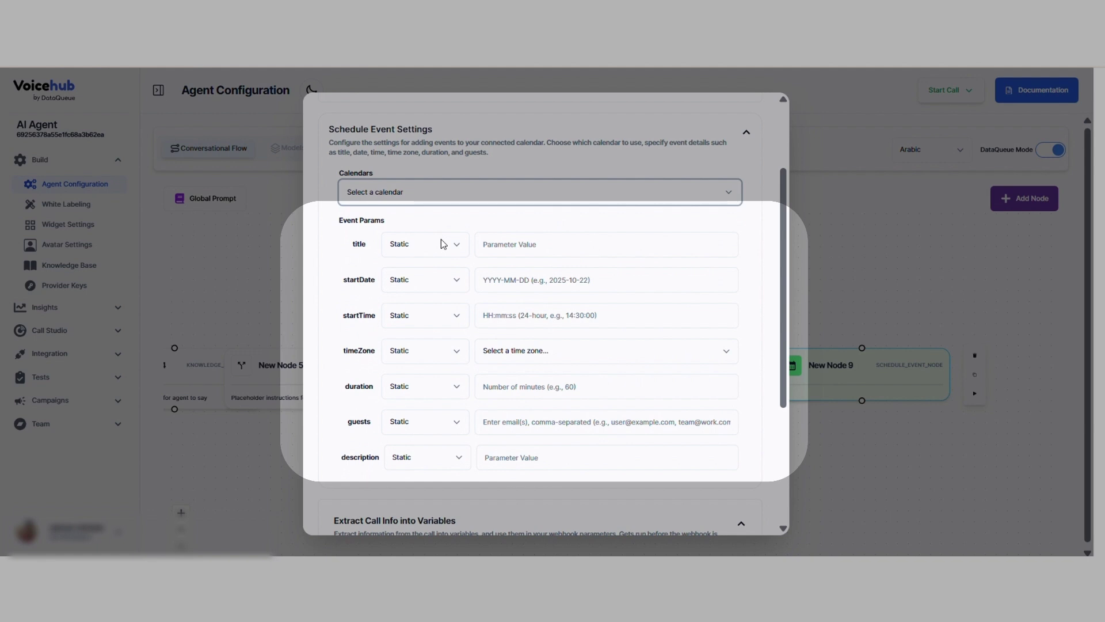
click(444, 244)
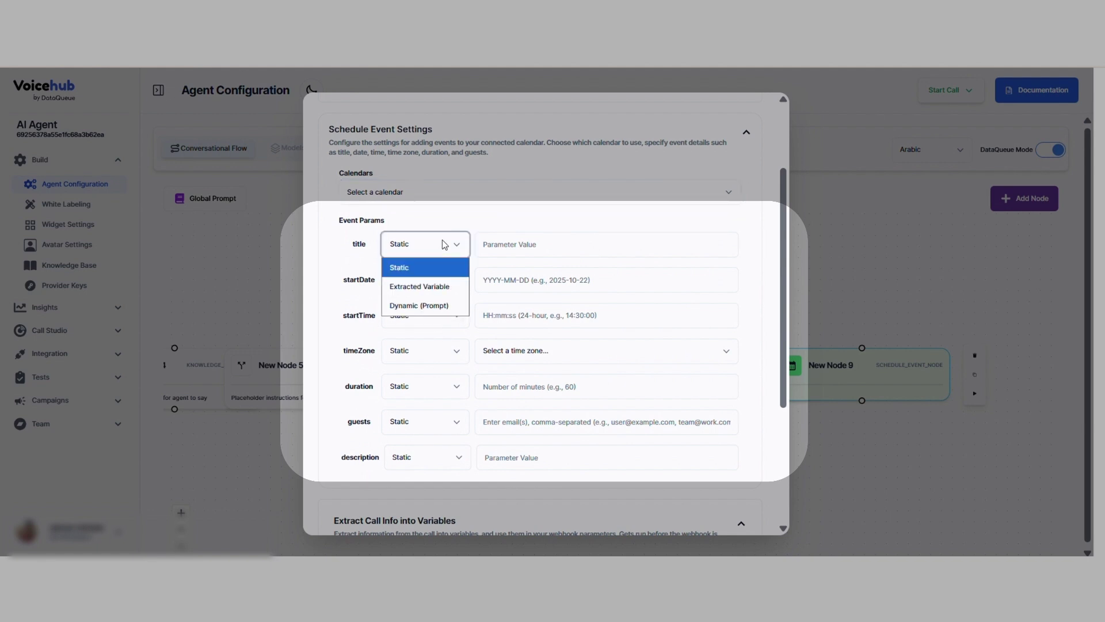
click(444, 244)
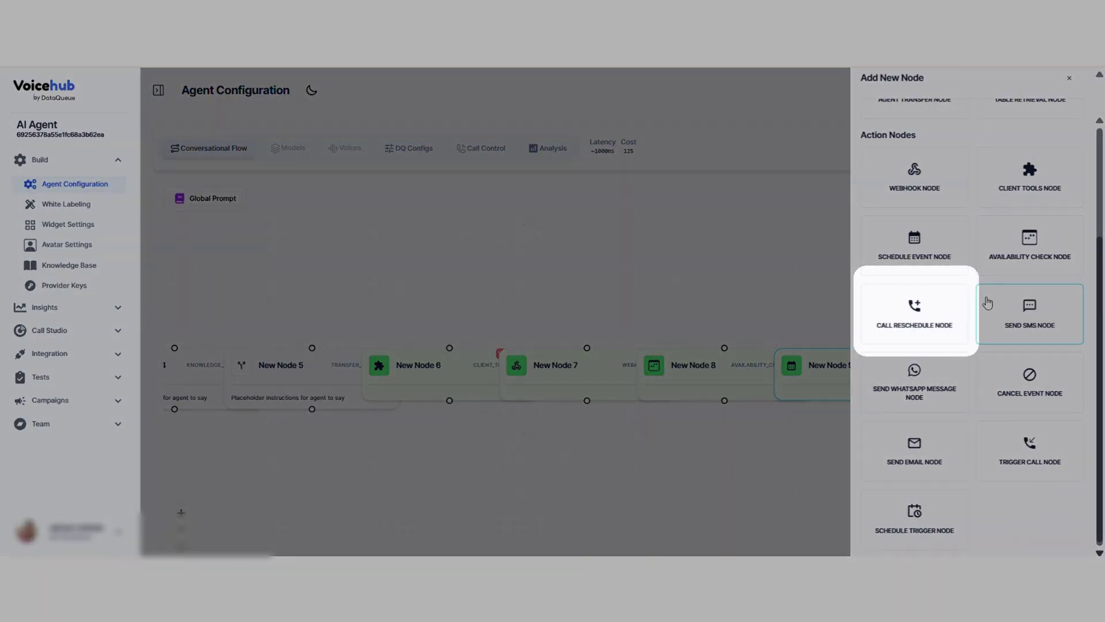
Step: Add a call reschedule node to the flow, review its call parameters and close its details
click(945, 296)
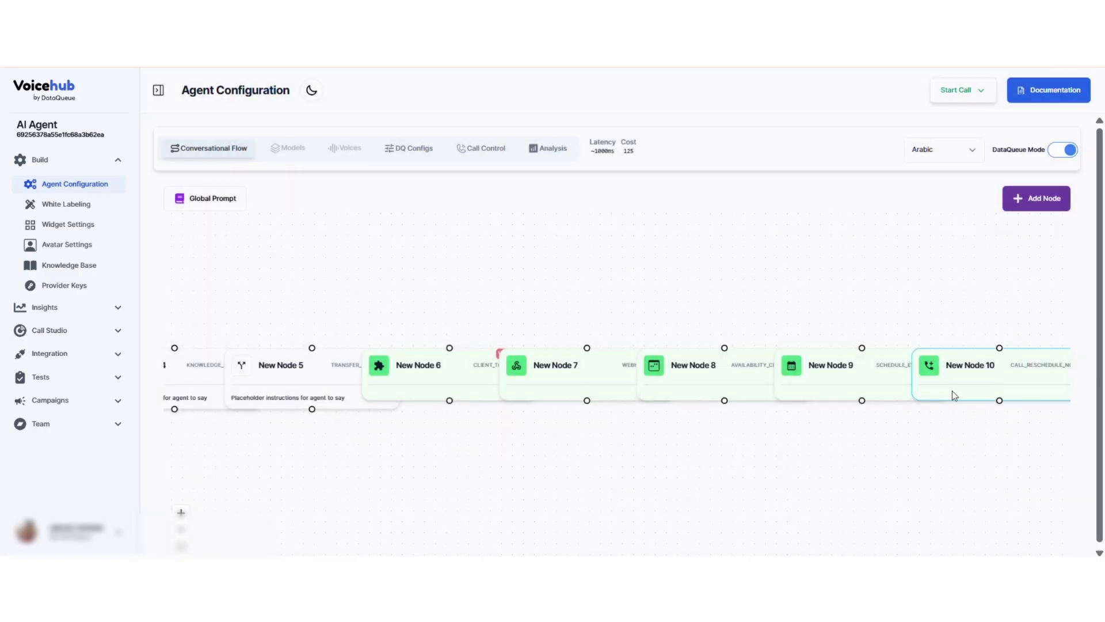
click(952, 390)
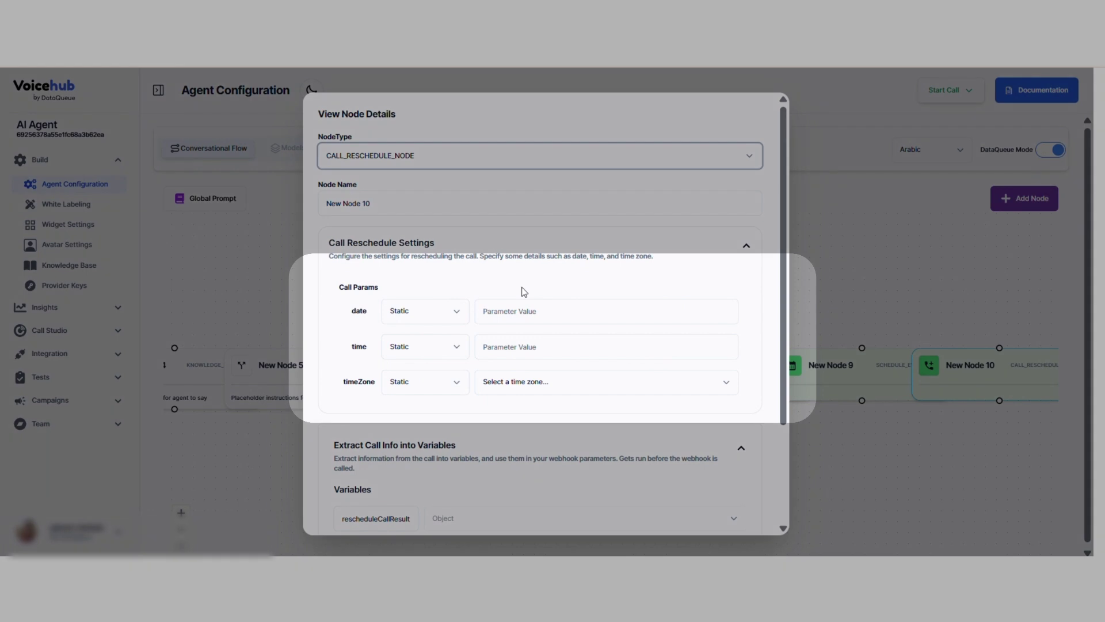
scroll(524, 292, down, 3)
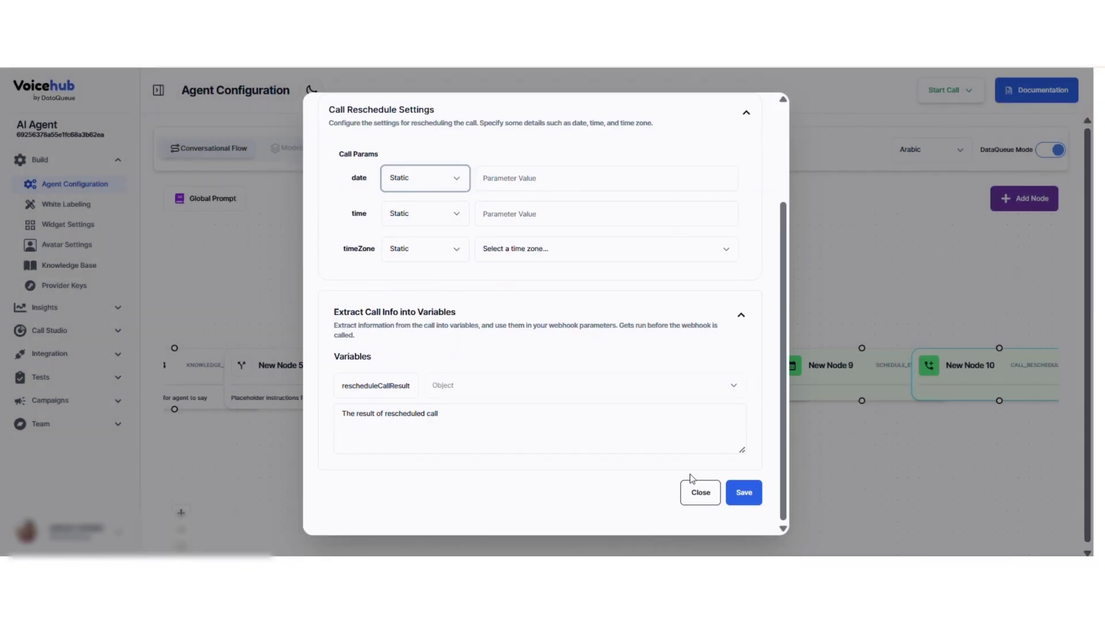
click(700, 490)
Step: Add a send SMS node to the flow and review its Twilio provider, number and message options
click(1025, 198)
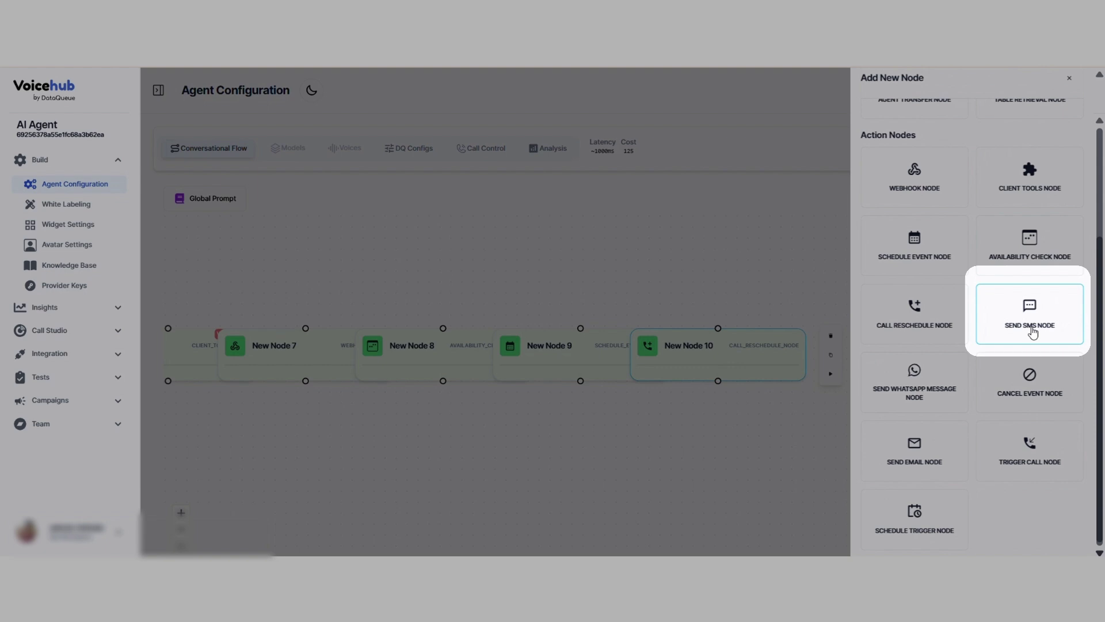
click(1029, 314)
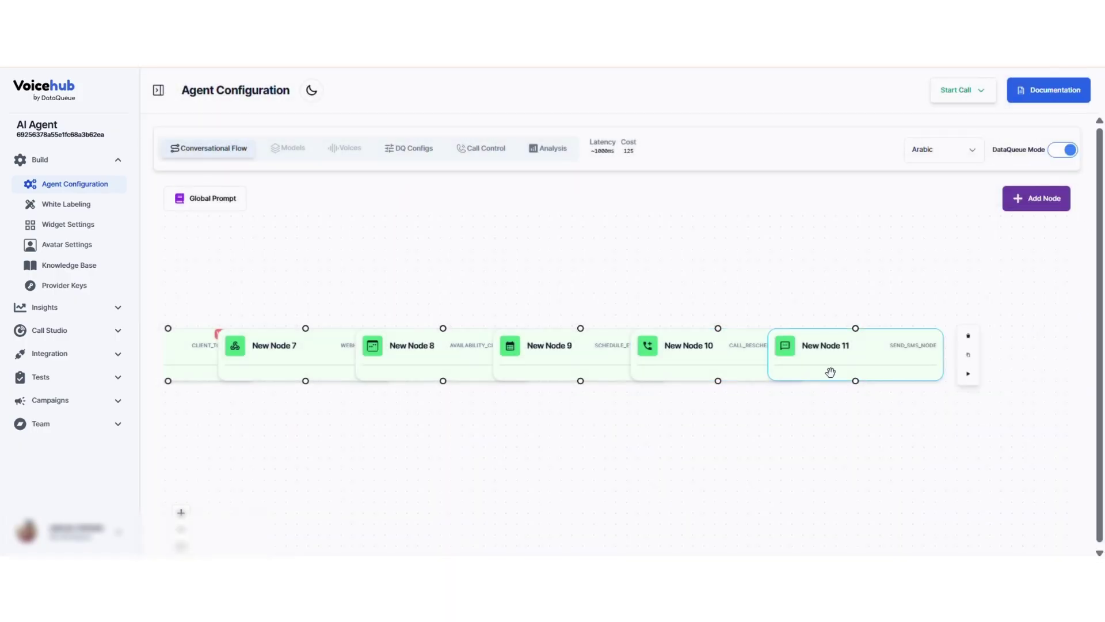
click(802, 364)
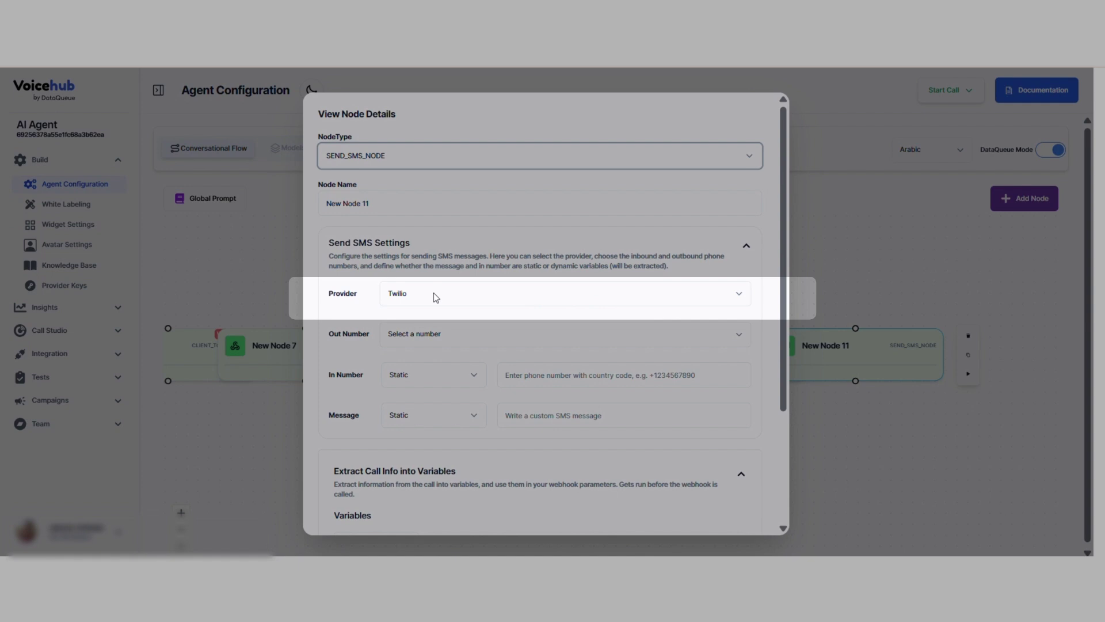
click(433, 293)
click(436, 316)
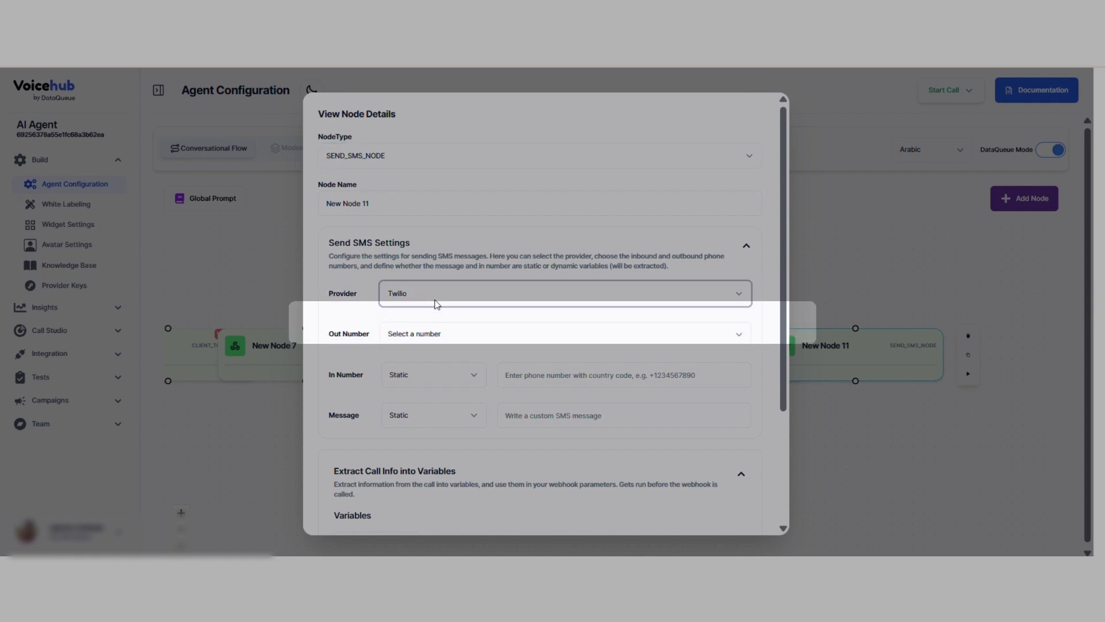
click(448, 334)
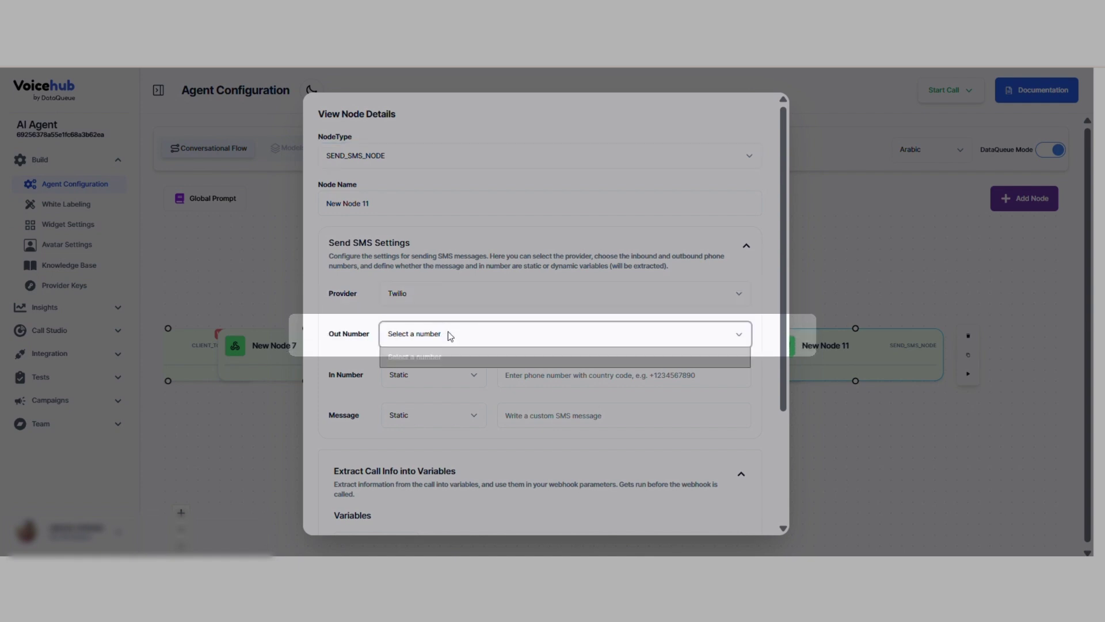
click(455, 378)
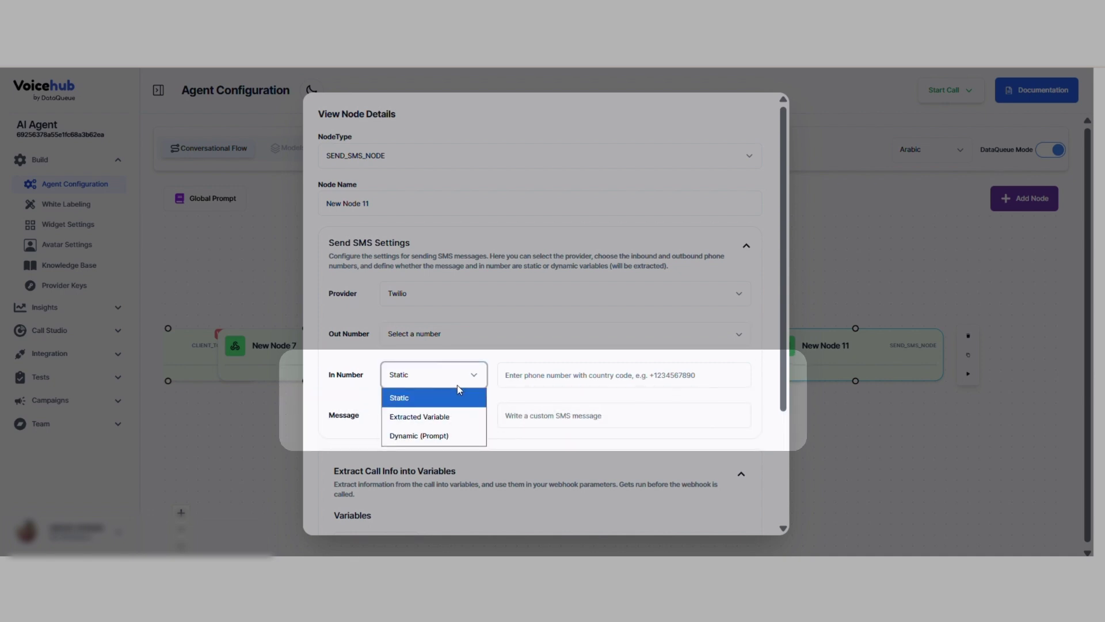
click(458, 432)
click(460, 415)
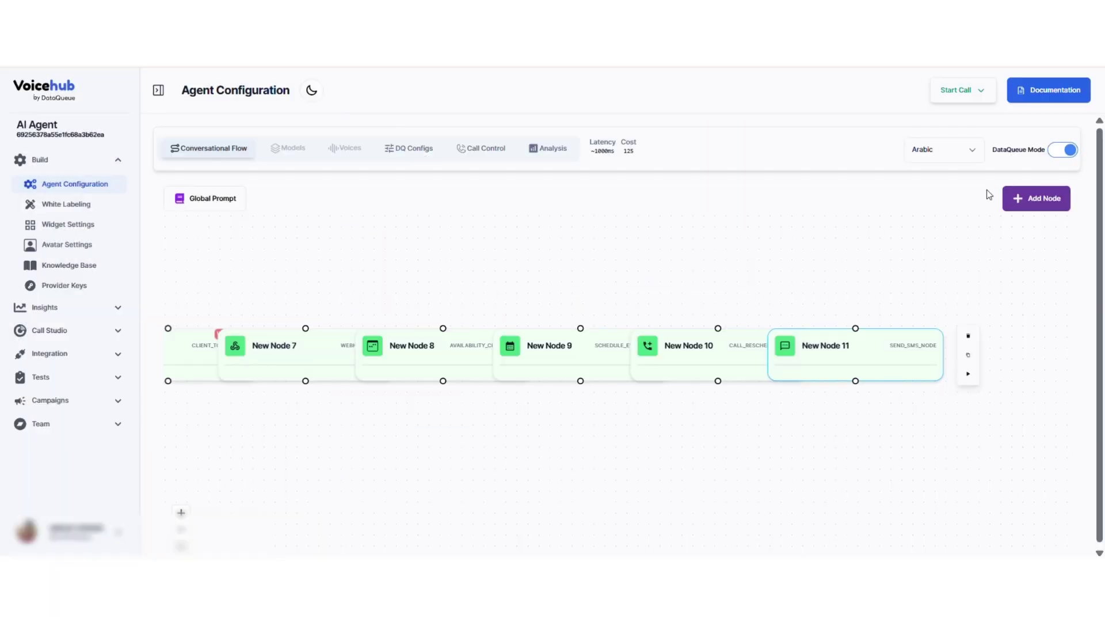
Step: Add a send WhatsApp message node to the flow and open its details
click(1024, 199)
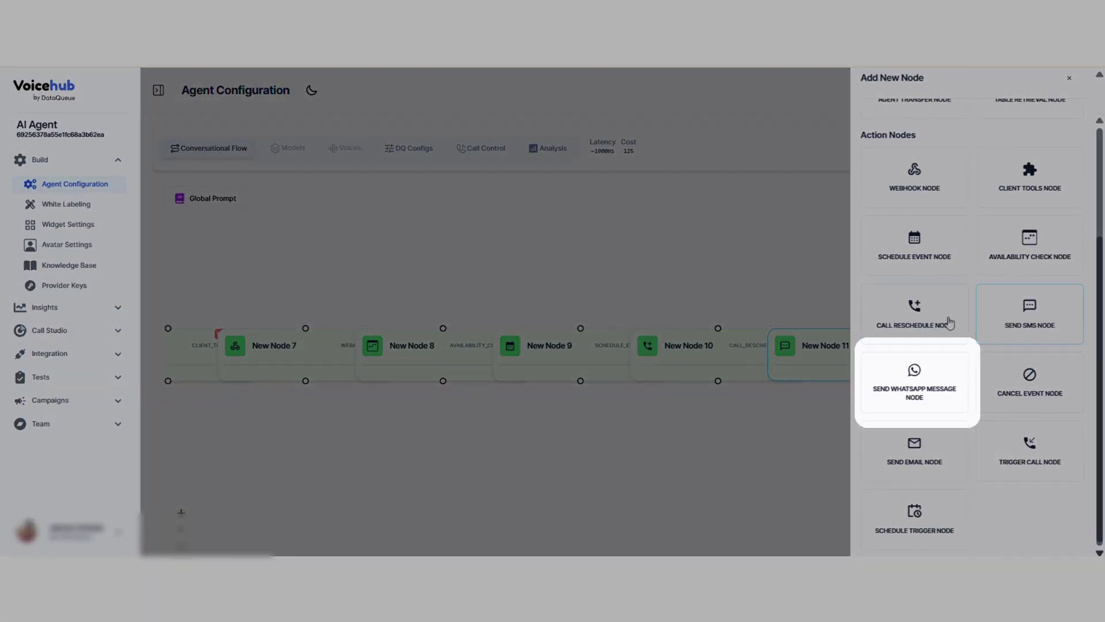
click(957, 392)
click(943, 372)
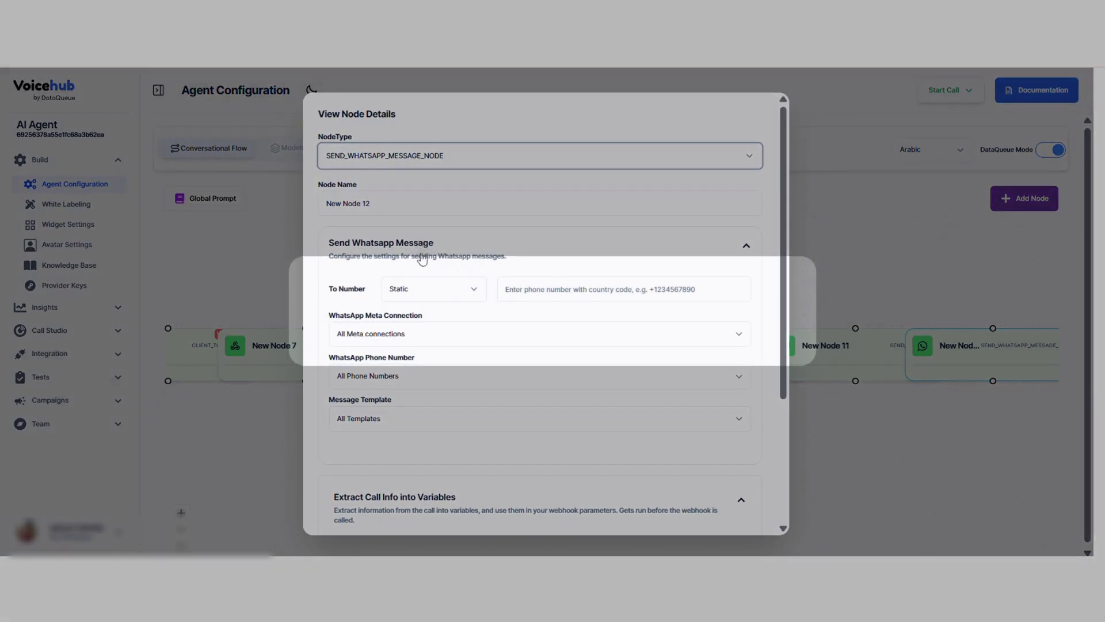
Step: Review the WhatsApp node's recipient number source, Meta connection, template and result variable settings, and close its details
click(422, 285)
click(421, 286)
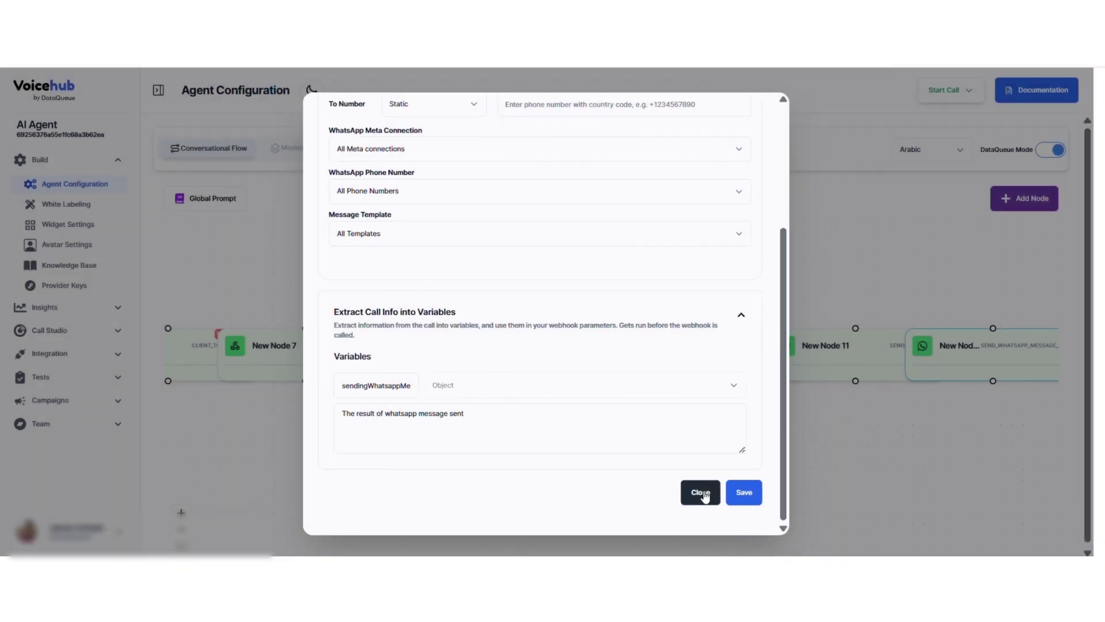
click(700, 562)
Step: Add a cancel event node to the flow, review its calendar and event parameters, and close its details
click(1022, 198)
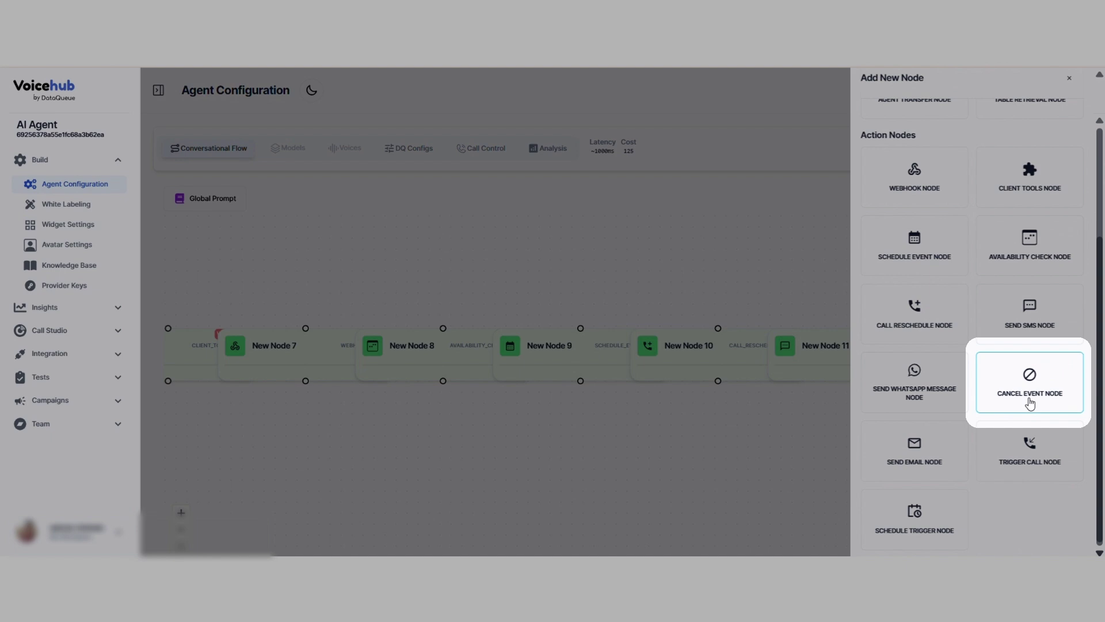
click(1030, 403)
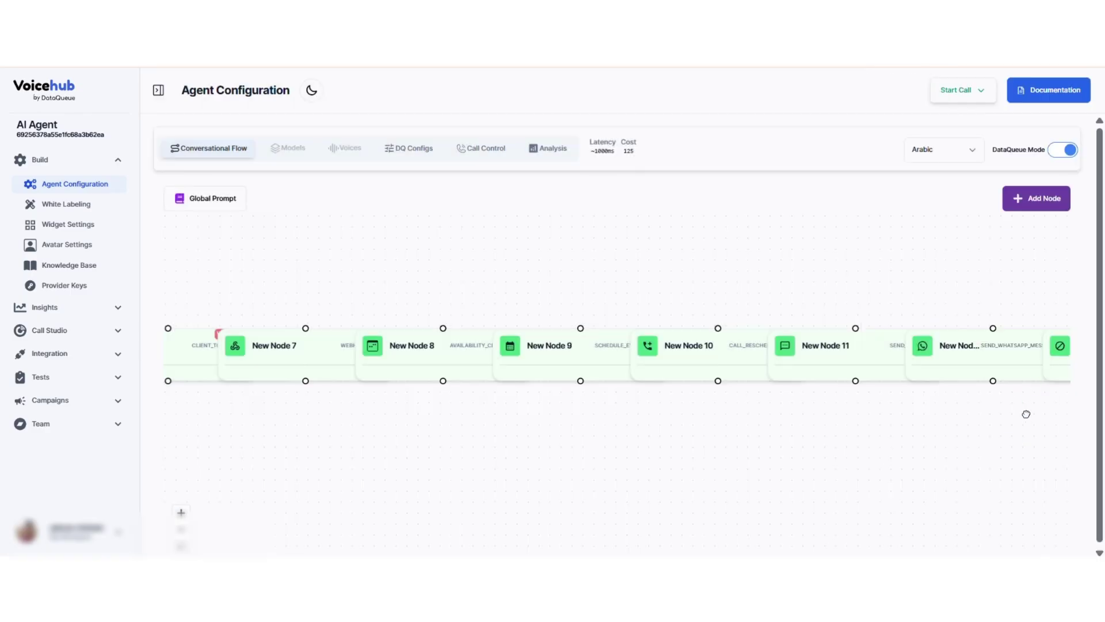
scroll(512, 331, down, 2)
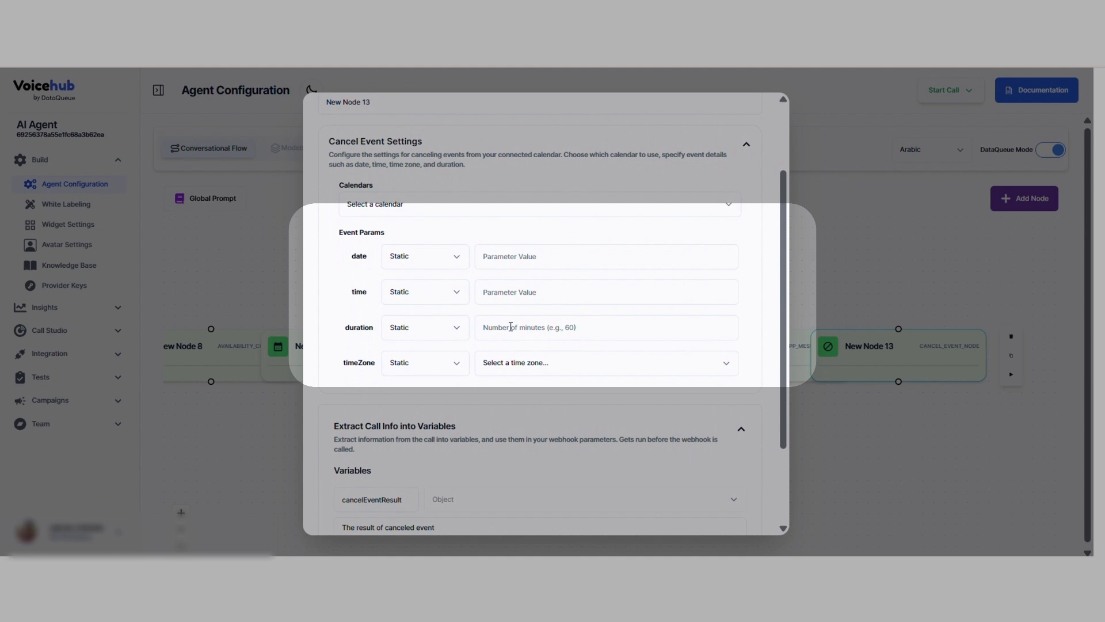
scroll(511, 327, down, 1)
key(Escape)
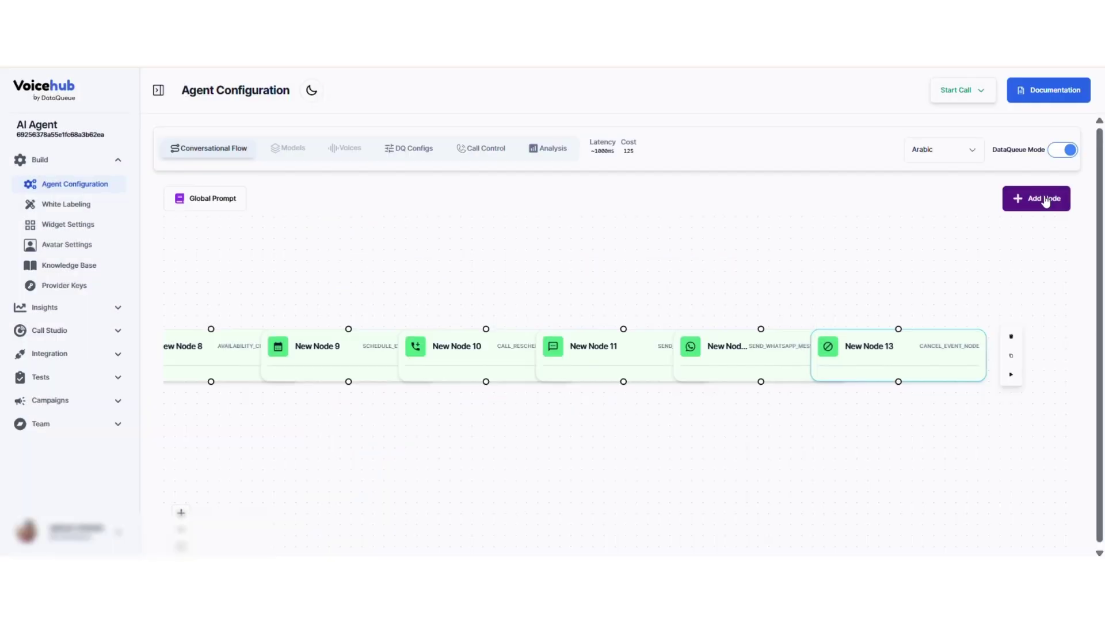
Step: Add a send email node to the flow and open its details
click(1046, 198)
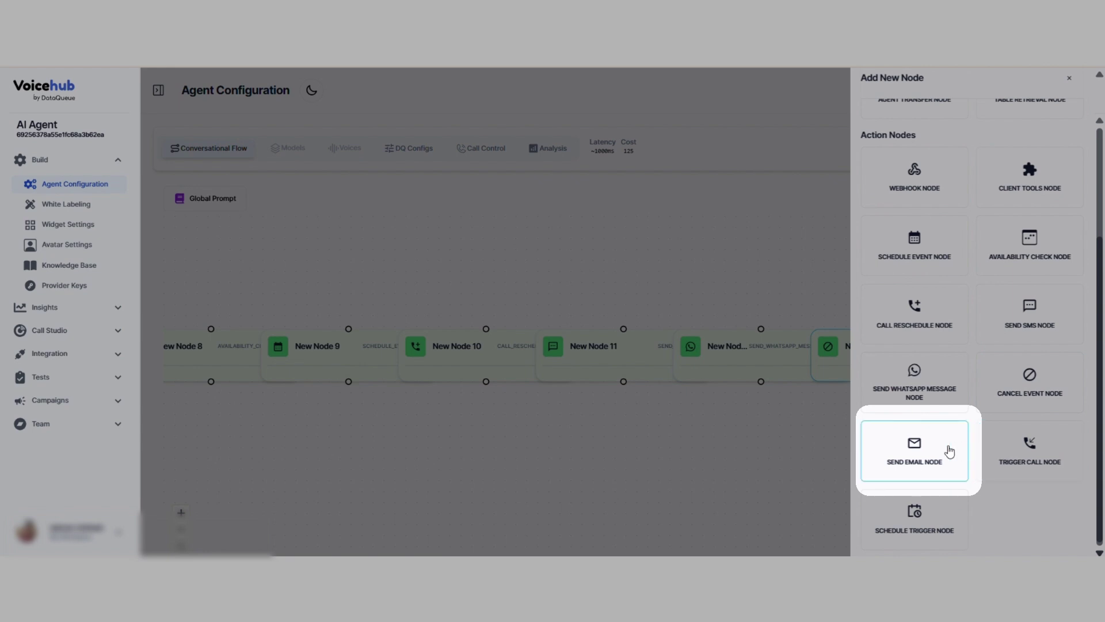
click(950, 451)
click(1001, 348)
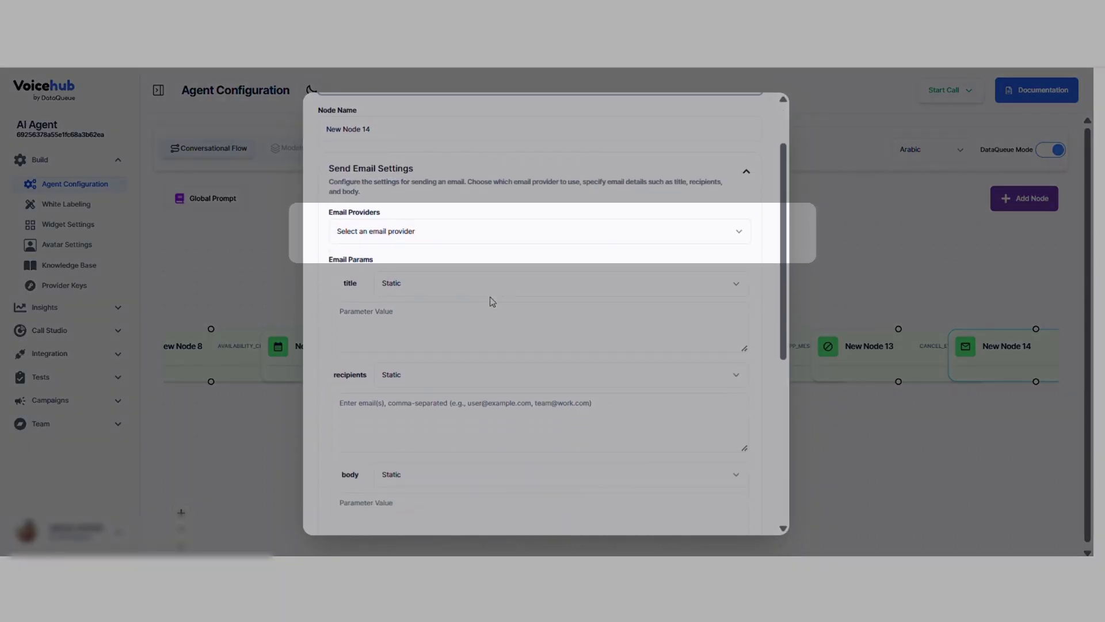
Step: Review the email node's provider options and its title, recipients and body parameters, and close its details
click(432, 231)
click(429, 252)
click(426, 285)
click(412, 309)
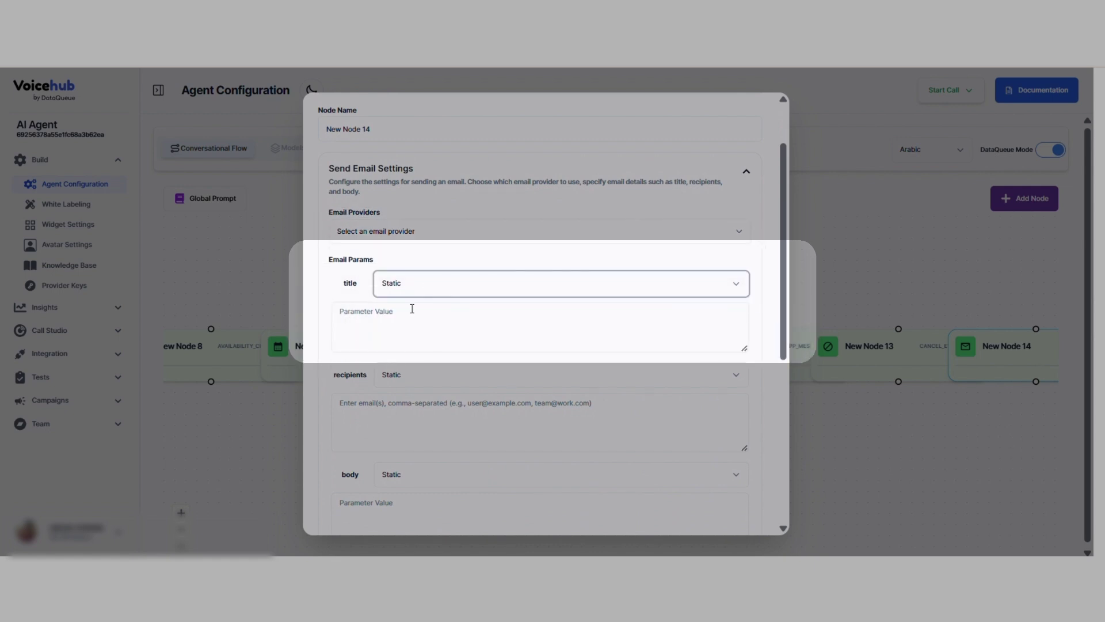
click(412, 309)
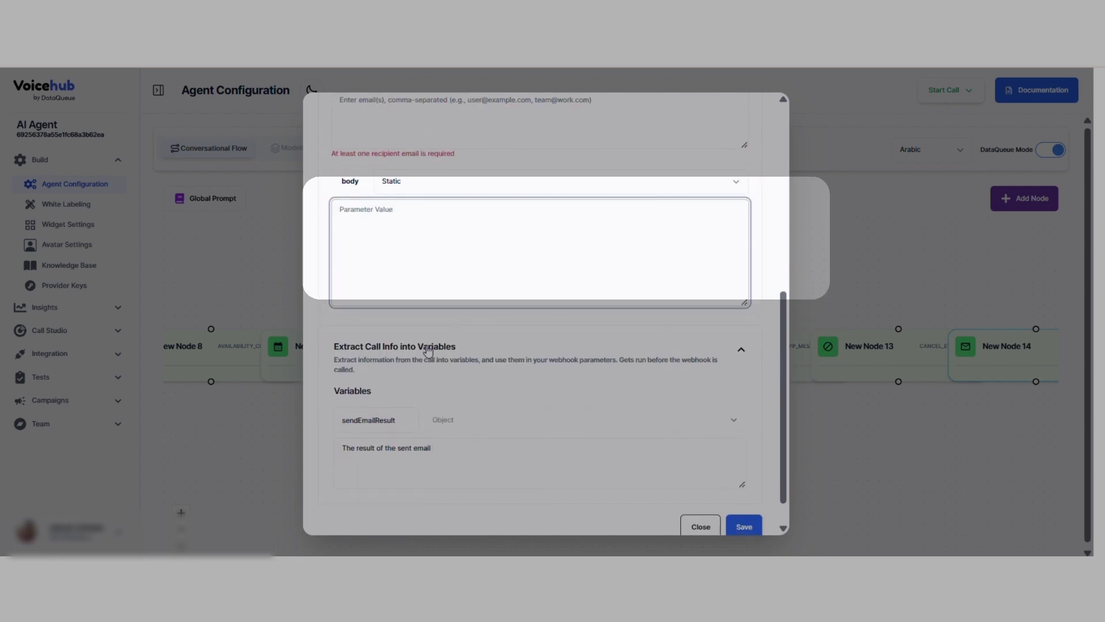
click(1029, 307)
Step: Add a trigger call node to the flow and open its call settings
click(1034, 201)
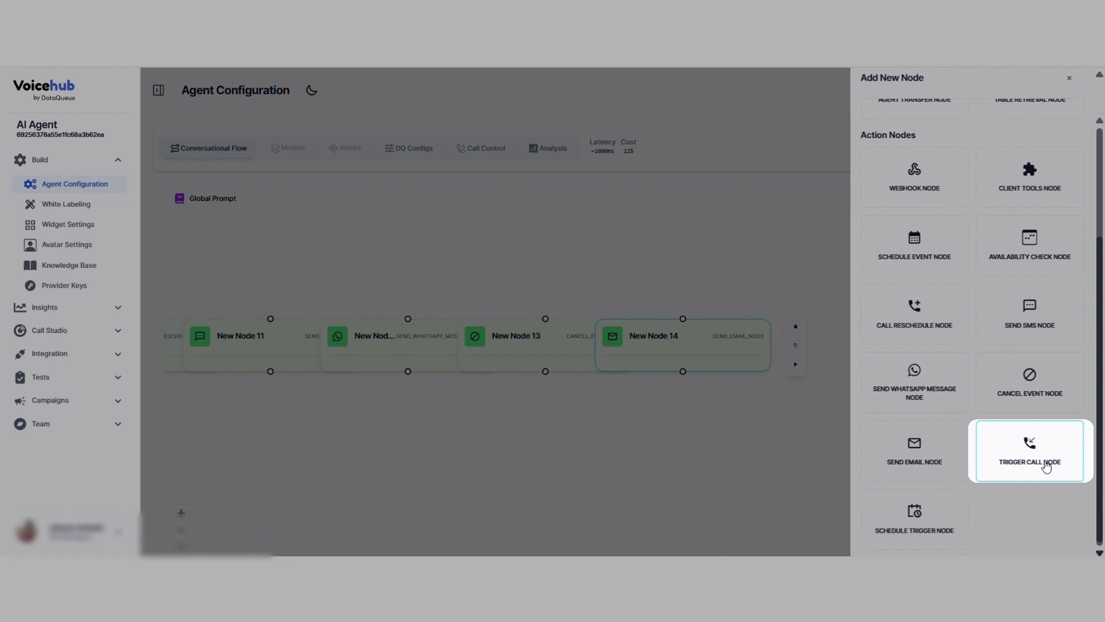
click(1046, 466)
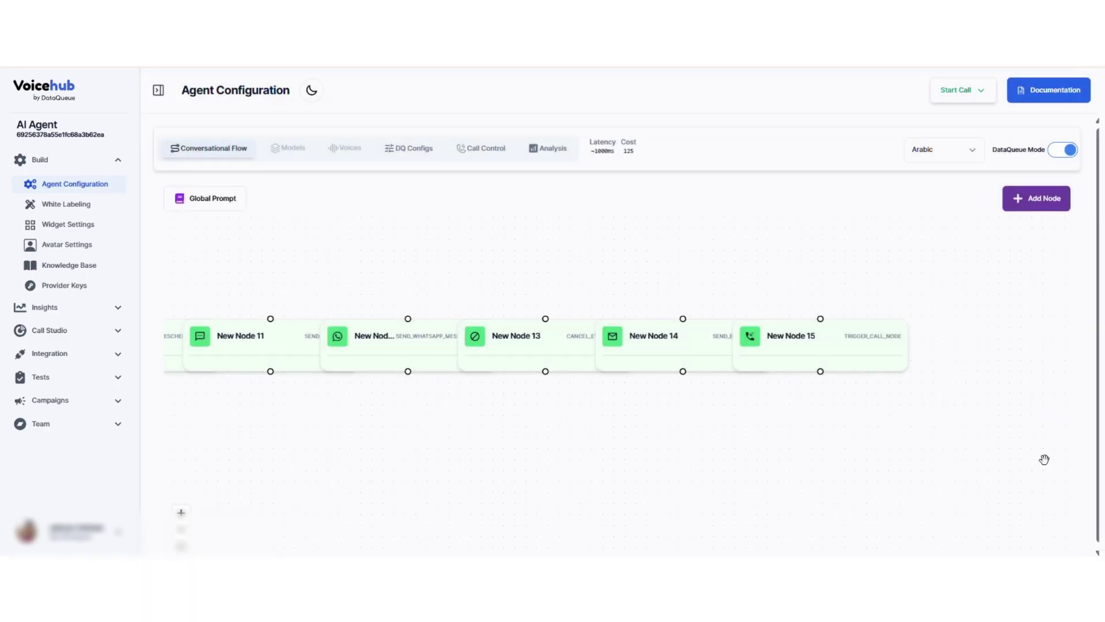
click(833, 350)
scroll(531, 278, down, 2)
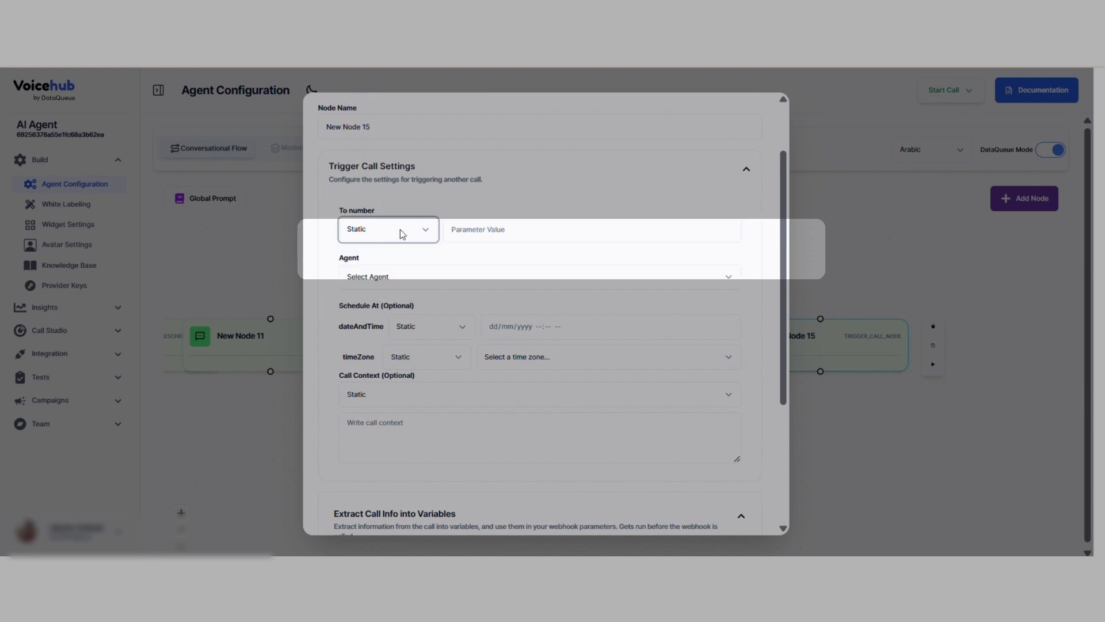
Step: Try WhatsApp chat bot as the triggered call's agent, review the schedule, context and result variable settings, and close without saving
click(431, 276)
scroll(500, 374, down, 1)
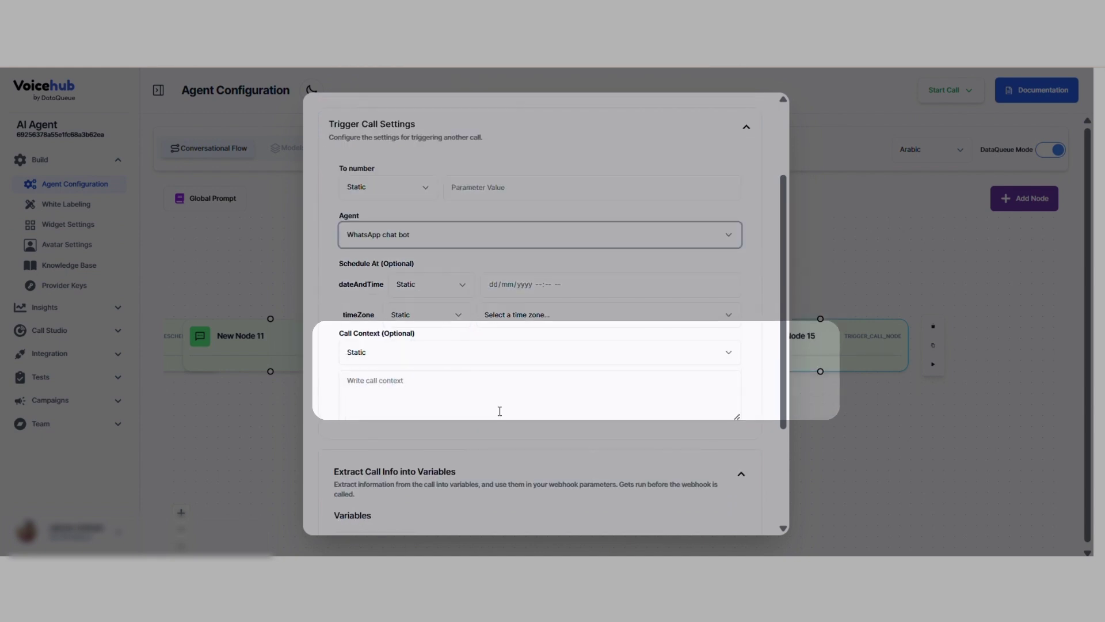
scroll(500, 411, down, 4)
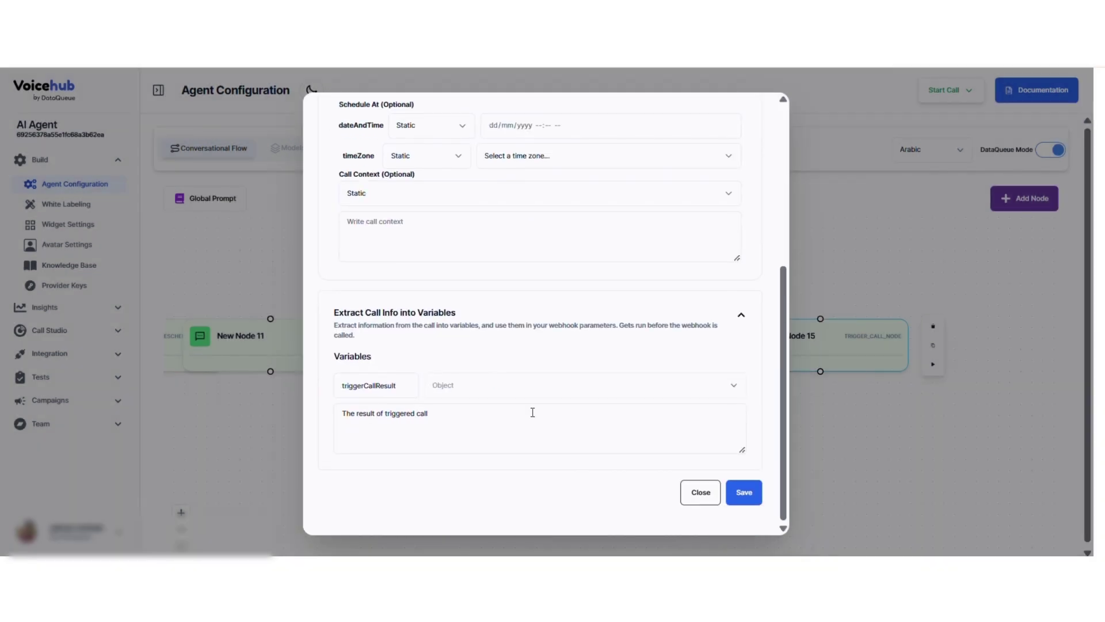
click(699, 491)
Step: Add a schedule trigger node to the flow, review its interval and max triggers settings, and close its details
click(1024, 197)
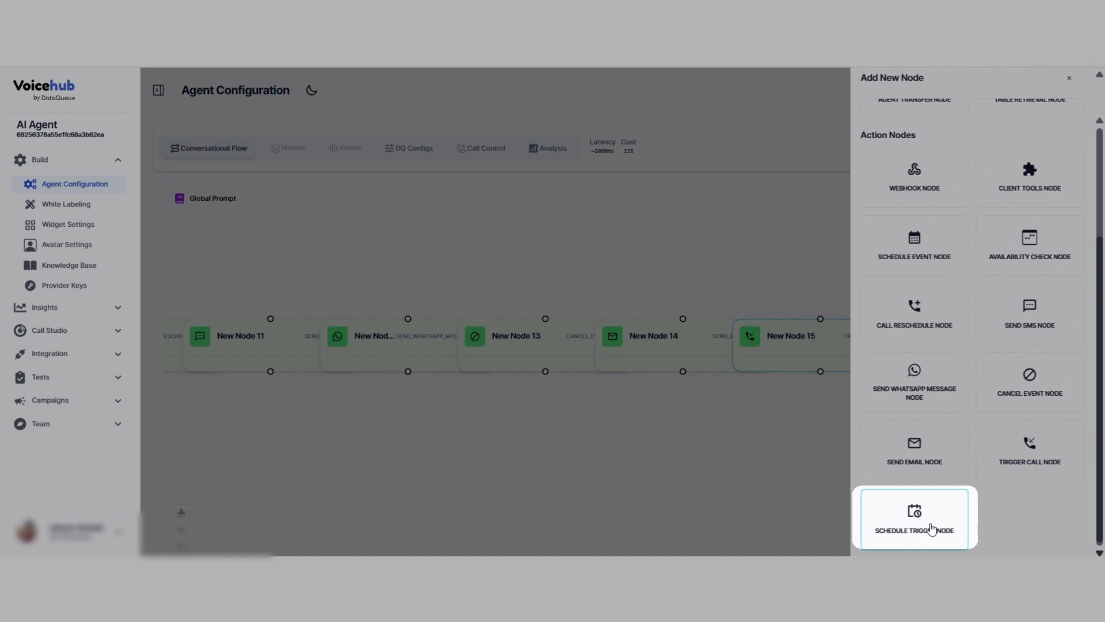
click(931, 528)
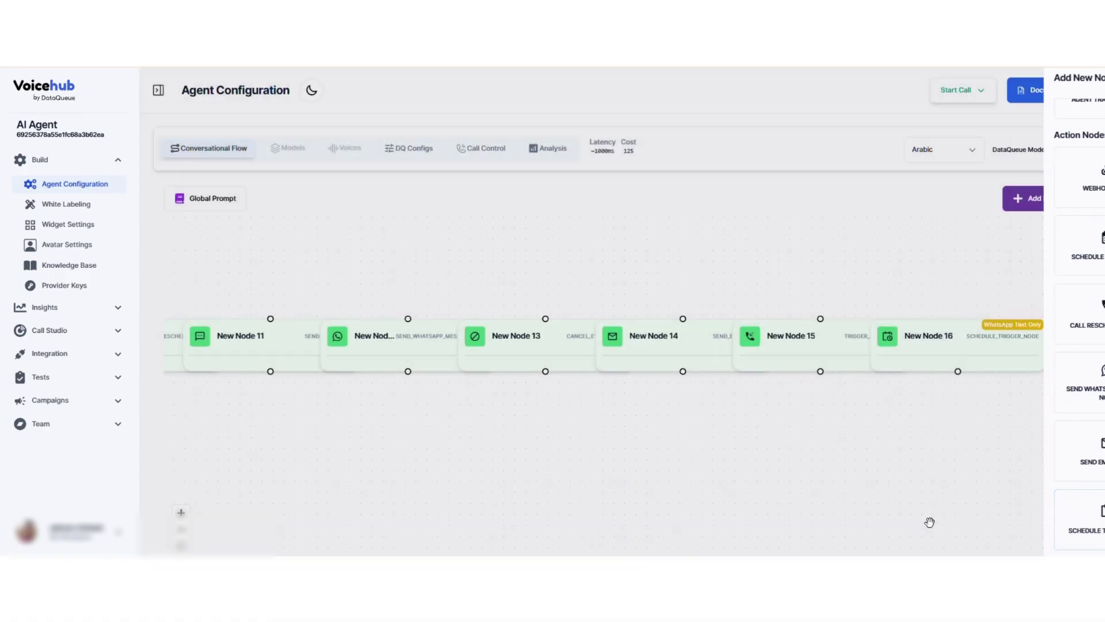
click(938, 333)
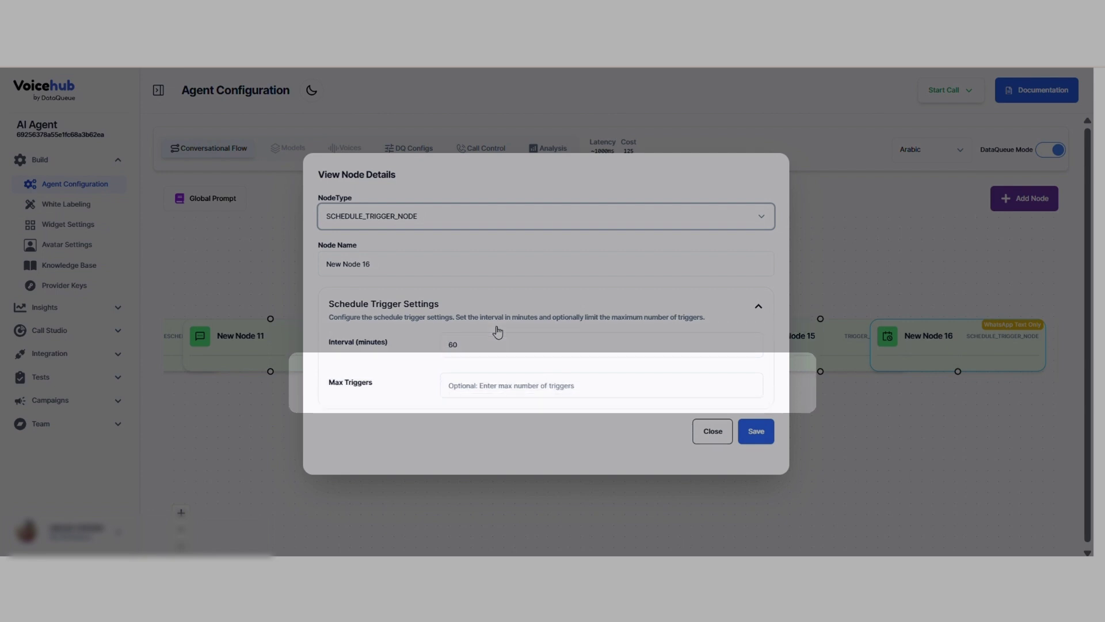
click(713, 432)
click(1040, 198)
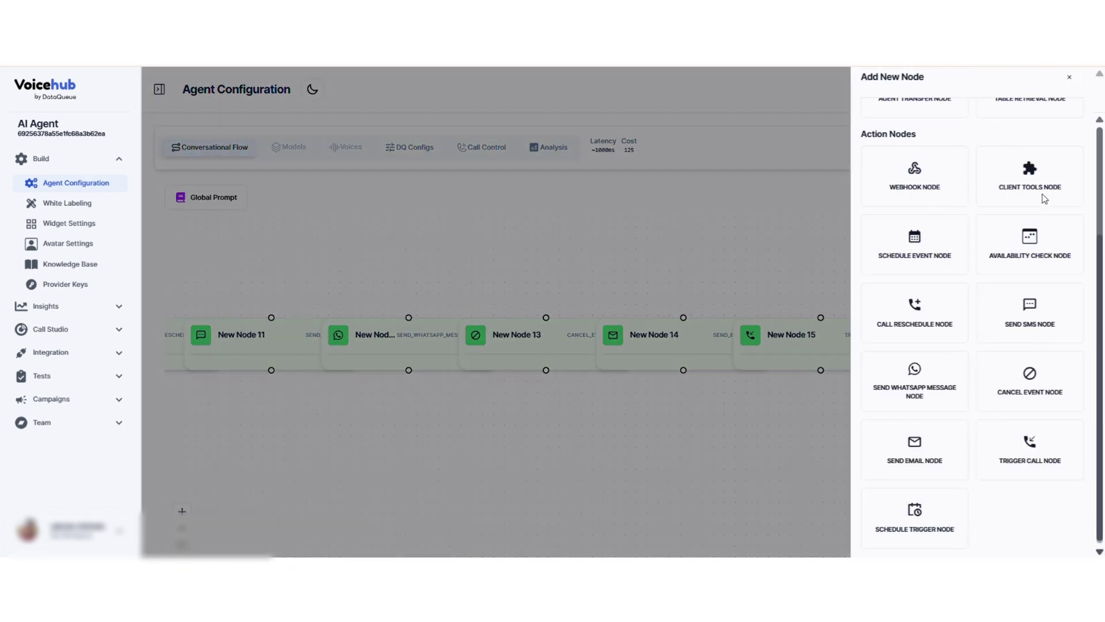
scroll(1043, 199, up, 3)
scroll(1043, 198, down, 3)
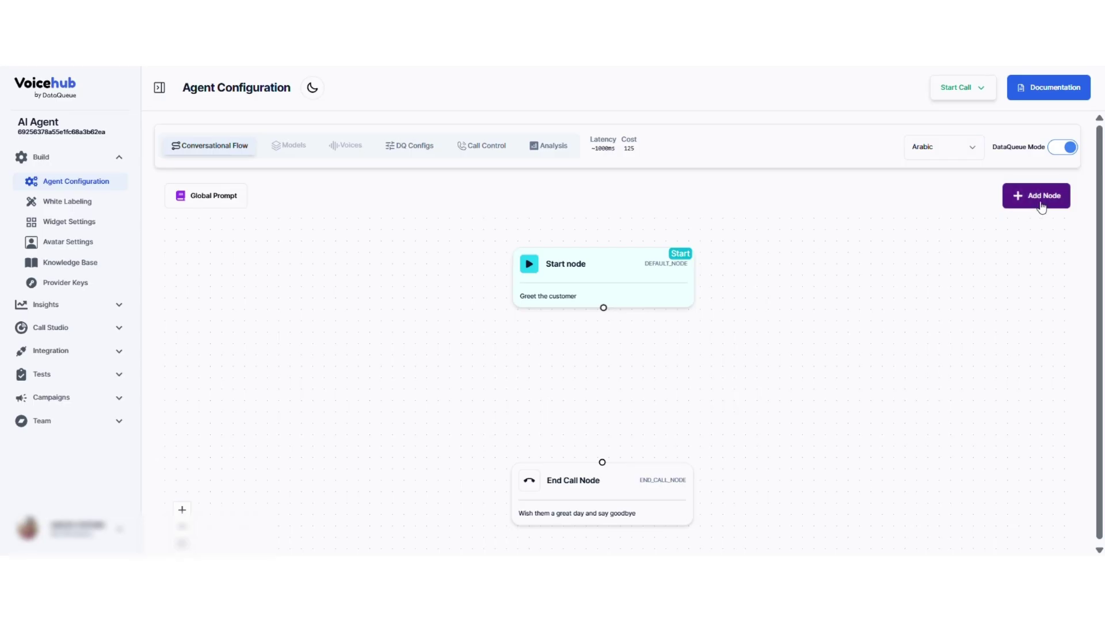
Step: Place a send WhatsApp message node between the start and end call nodes and connect all three in sequence
click(1042, 200)
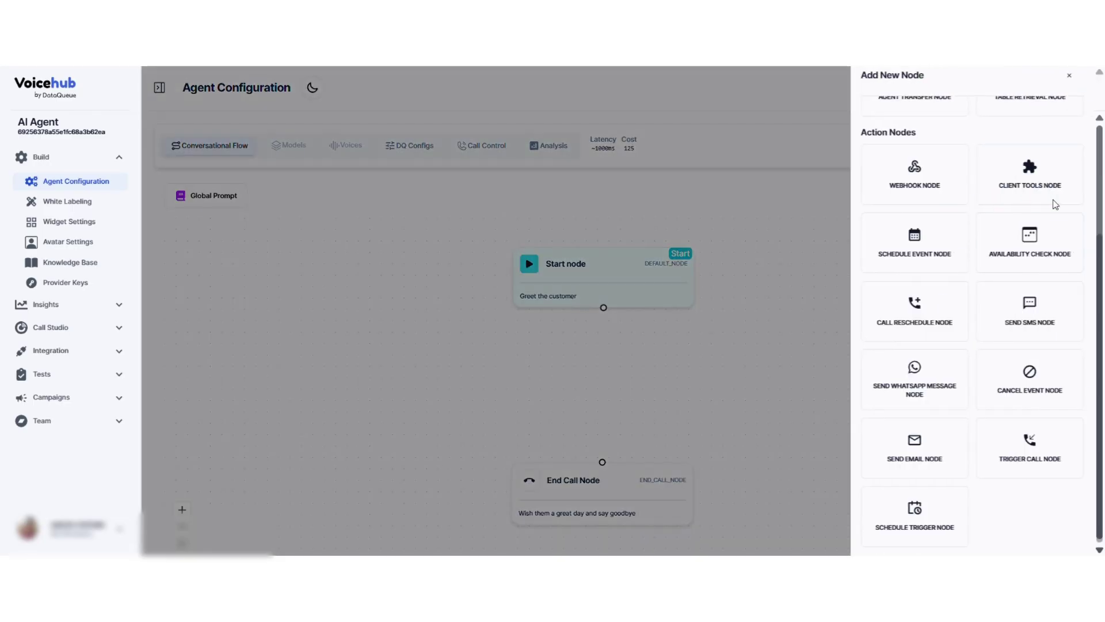
click(940, 367)
drag(731, 492, 596, 386)
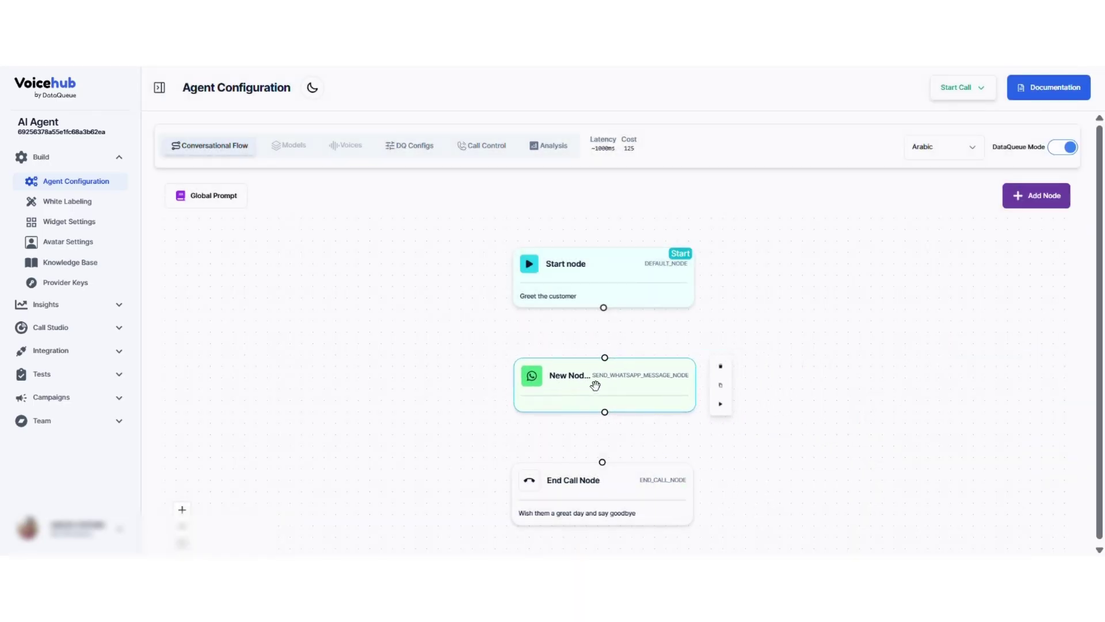
drag(604, 308, 605, 357)
drag(604, 412, 602, 461)
Step: Review the label and description of the edge from the start node to the WhatsApp node, and save the edge
click(613, 322)
click(987, 237)
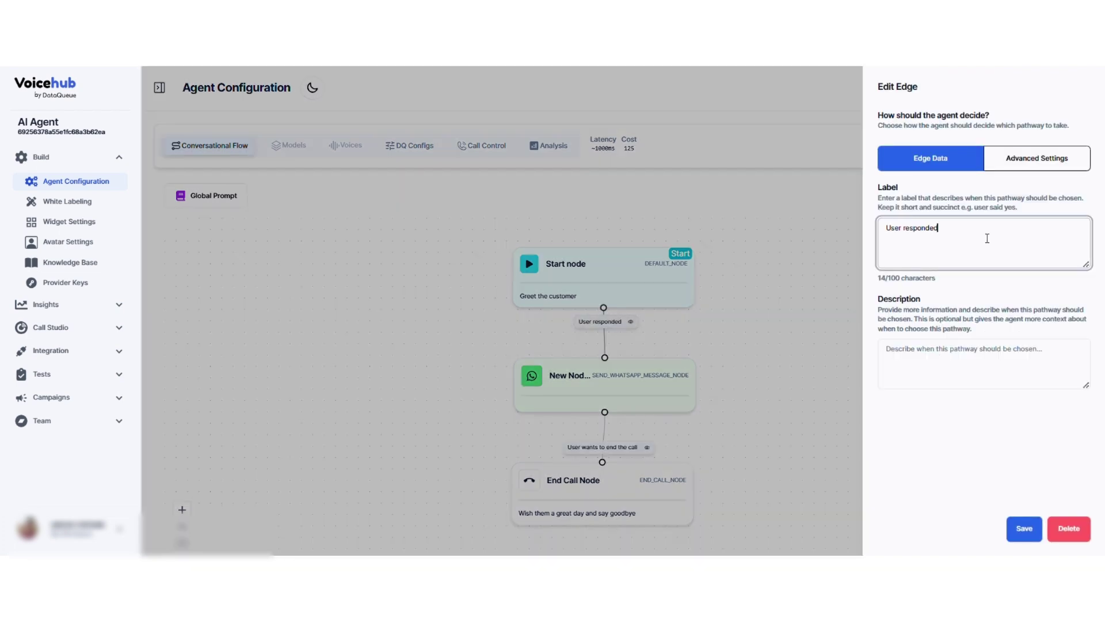
click(981, 346)
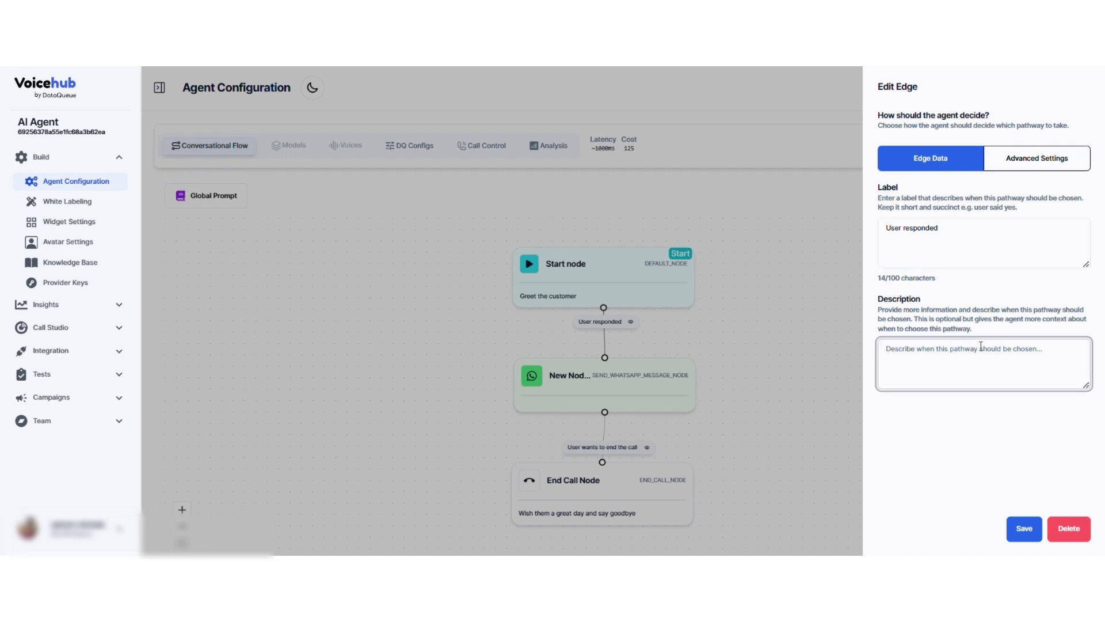
click(1022, 528)
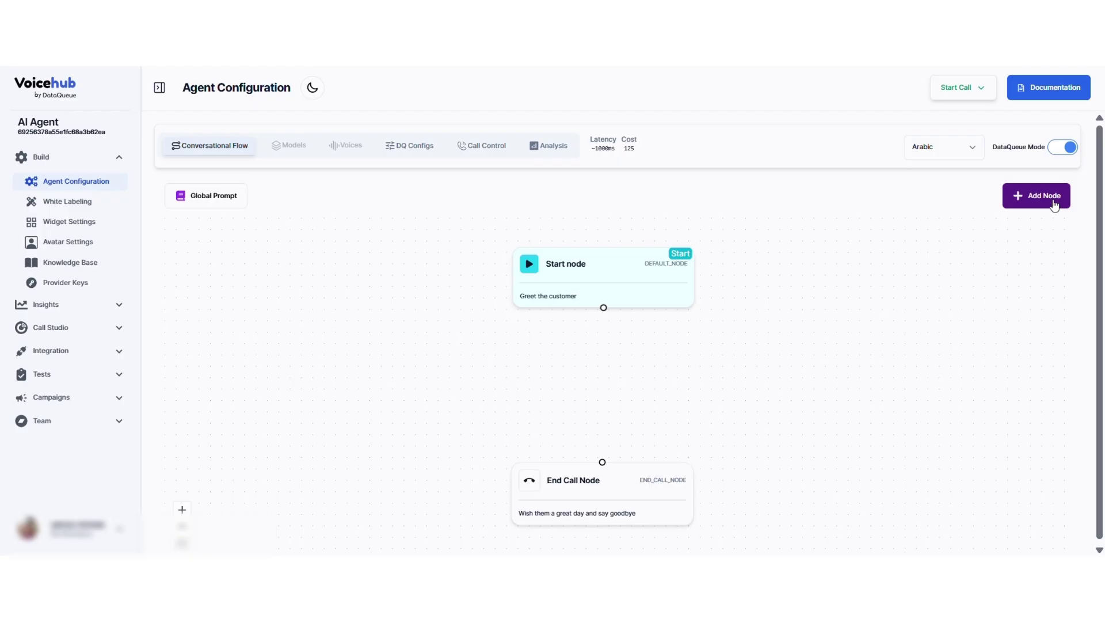
Step: Add a send WhatsApp message node below the start node and link it from the start node to the end call node
click(1055, 205)
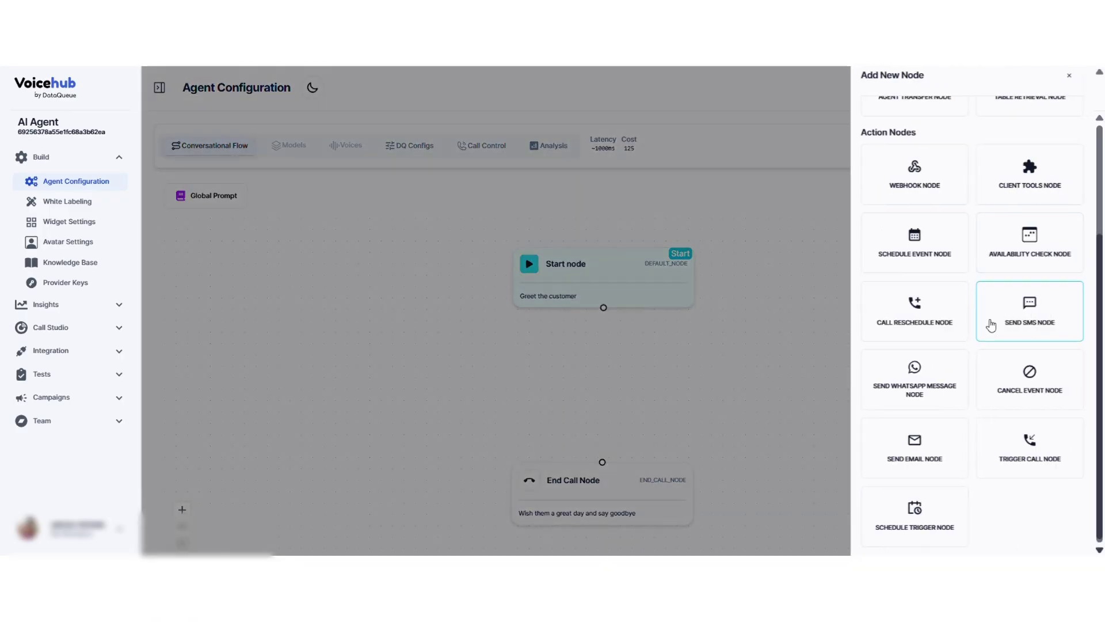
click(940, 364)
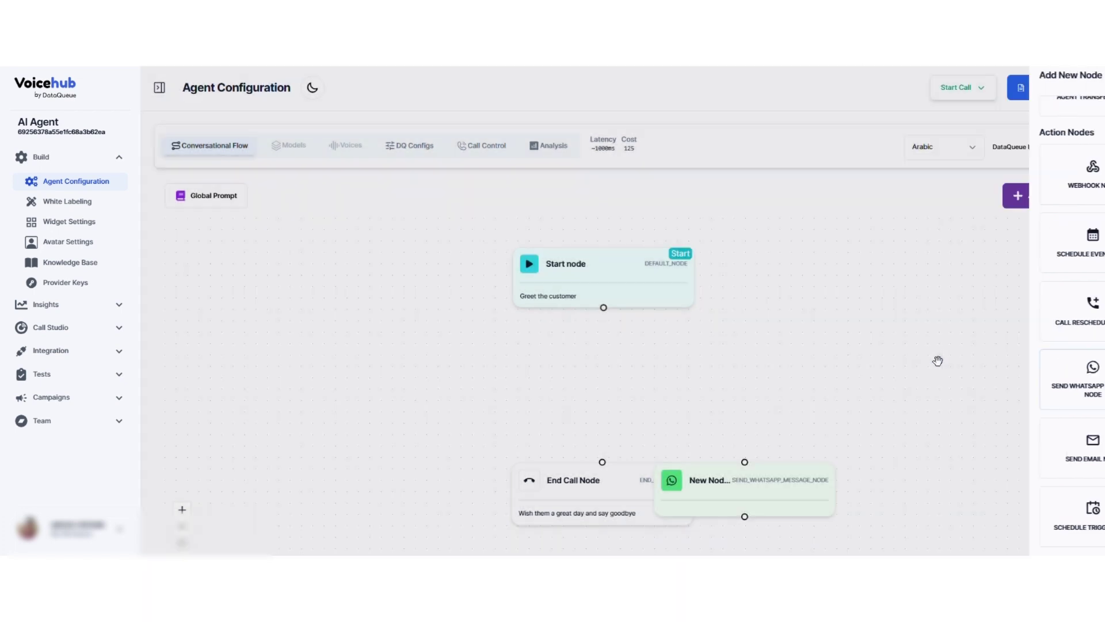
drag(732, 491, 595, 387)
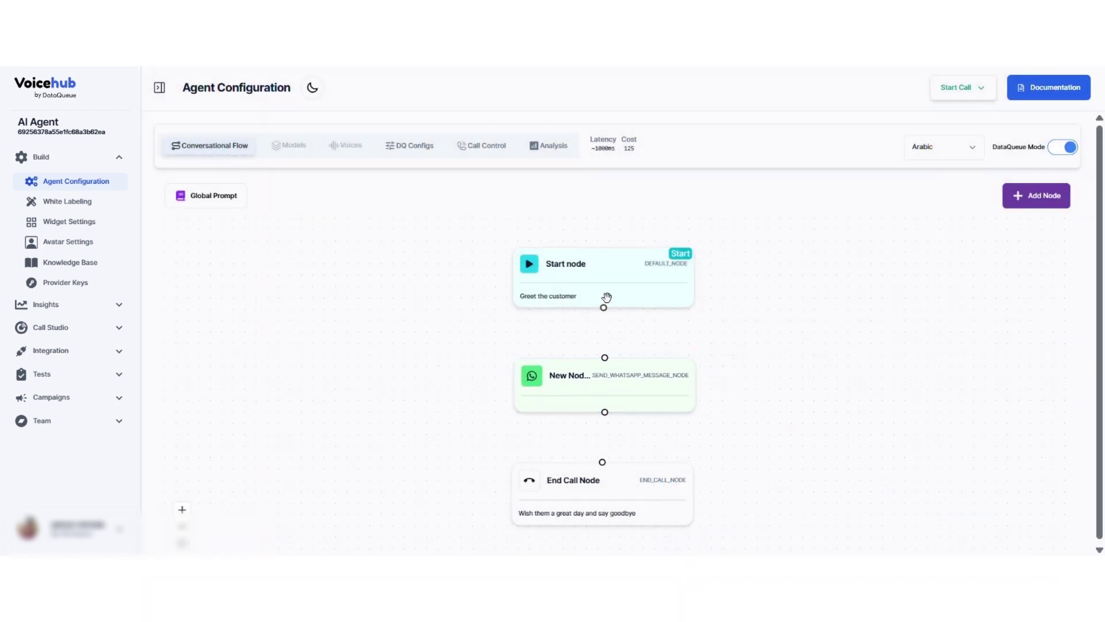
drag(604, 308, 604, 357)
drag(604, 410, 602, 462)
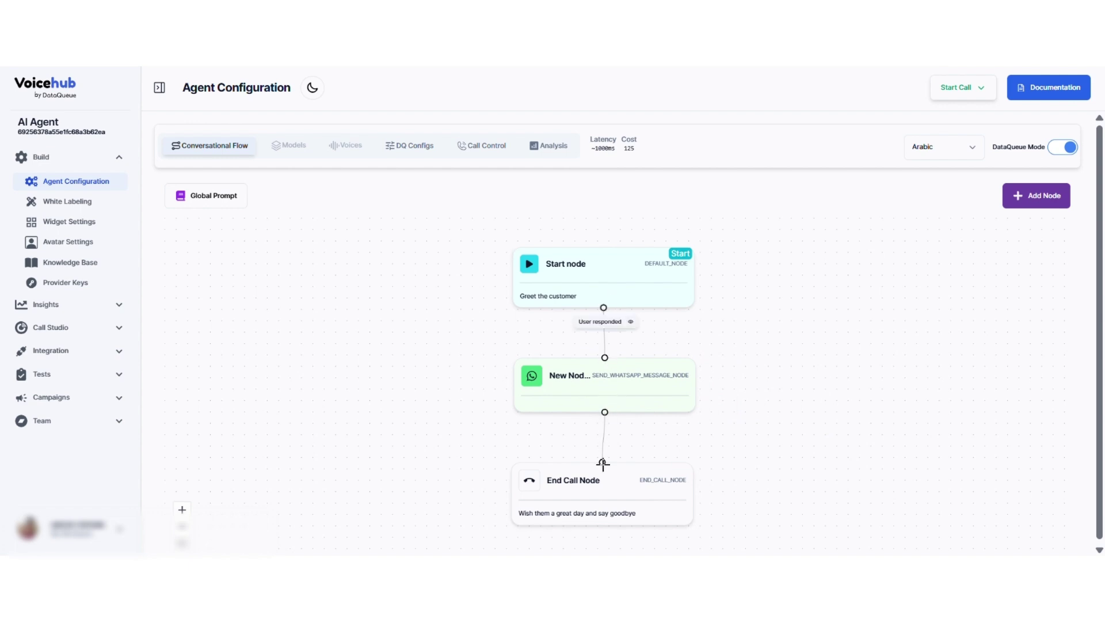
Step: Open the "User responded" edge between the start node and the WhatsApp node for label editing
click(633, 321)
click(987, 237)
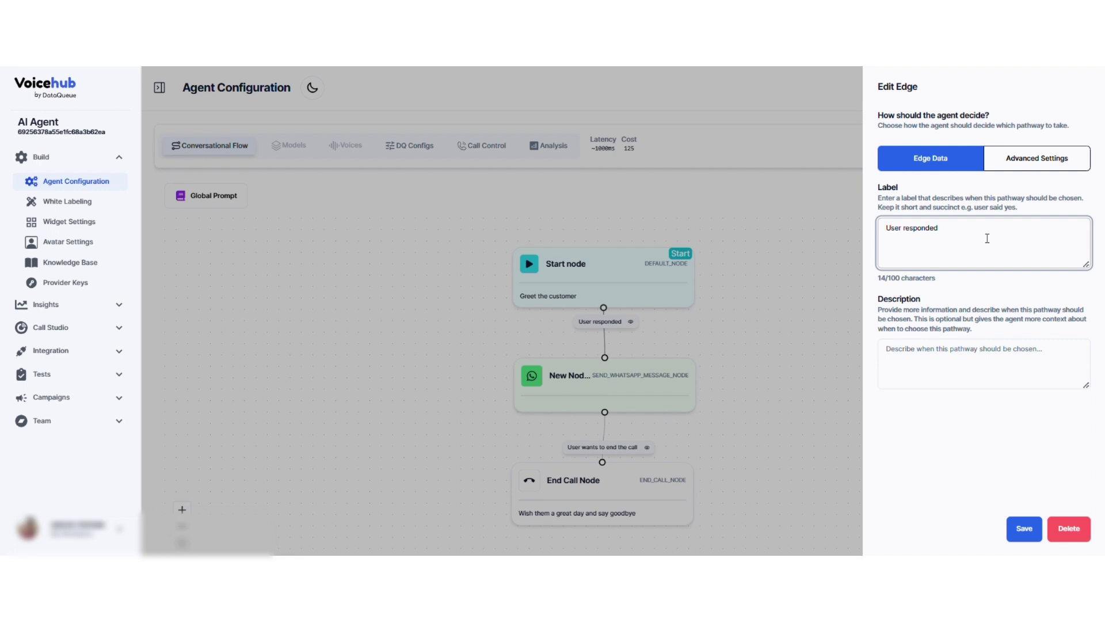